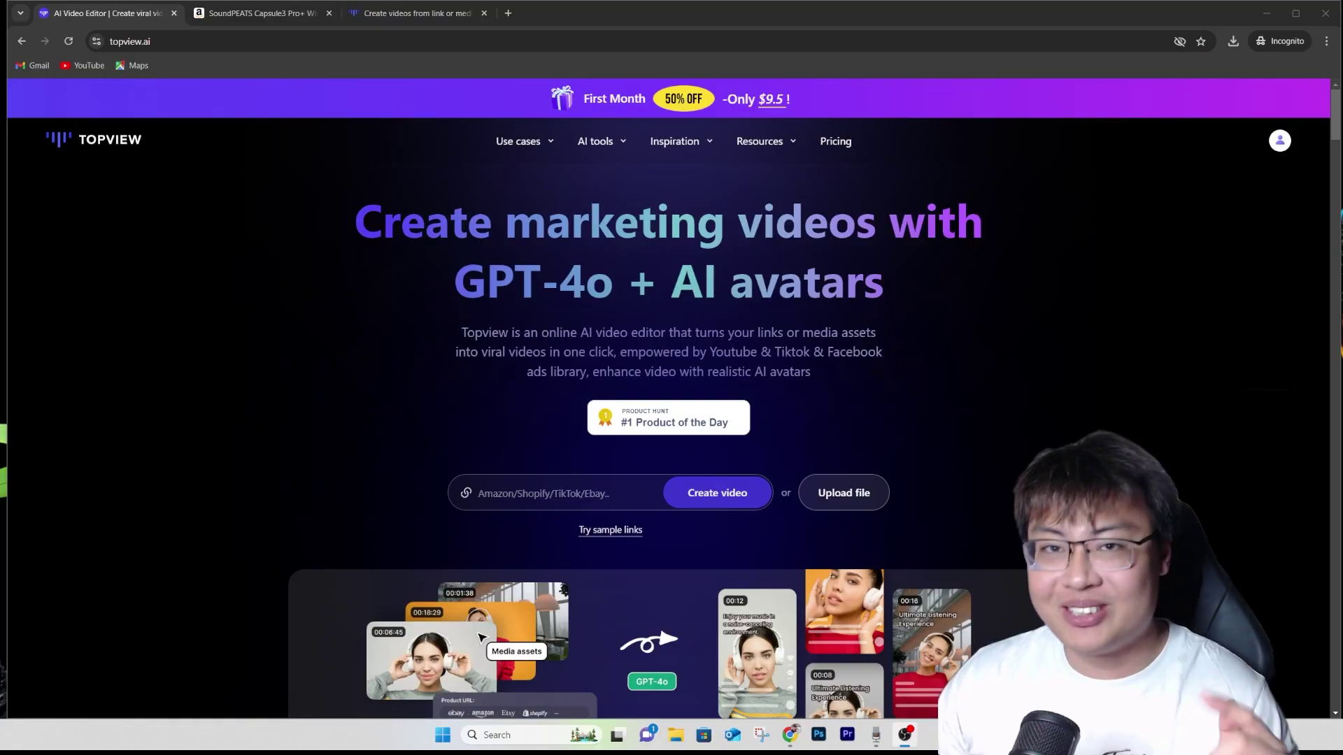
# Bring the Chrome window showing the Topview homepage to the front
pyautogui.hotkey('alt', 'Tab')
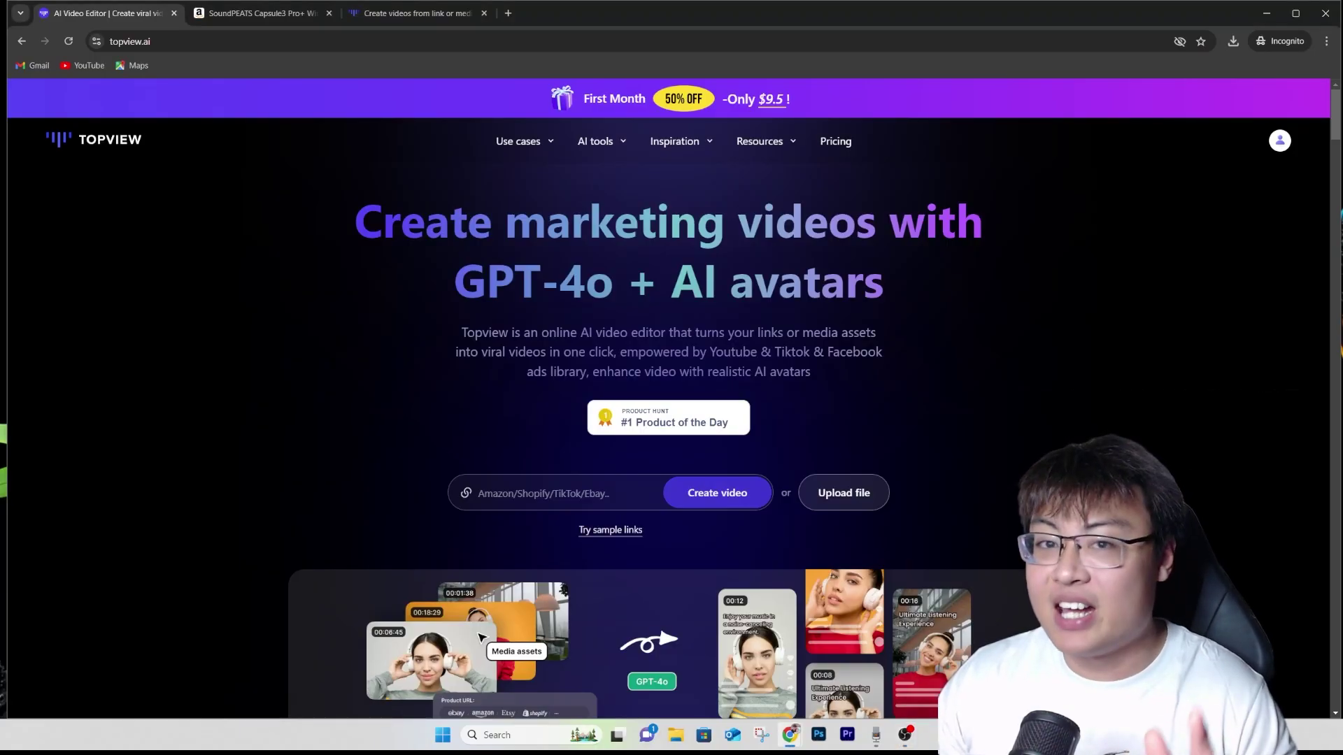
pyautogui.scroll(-1, 668, 399)
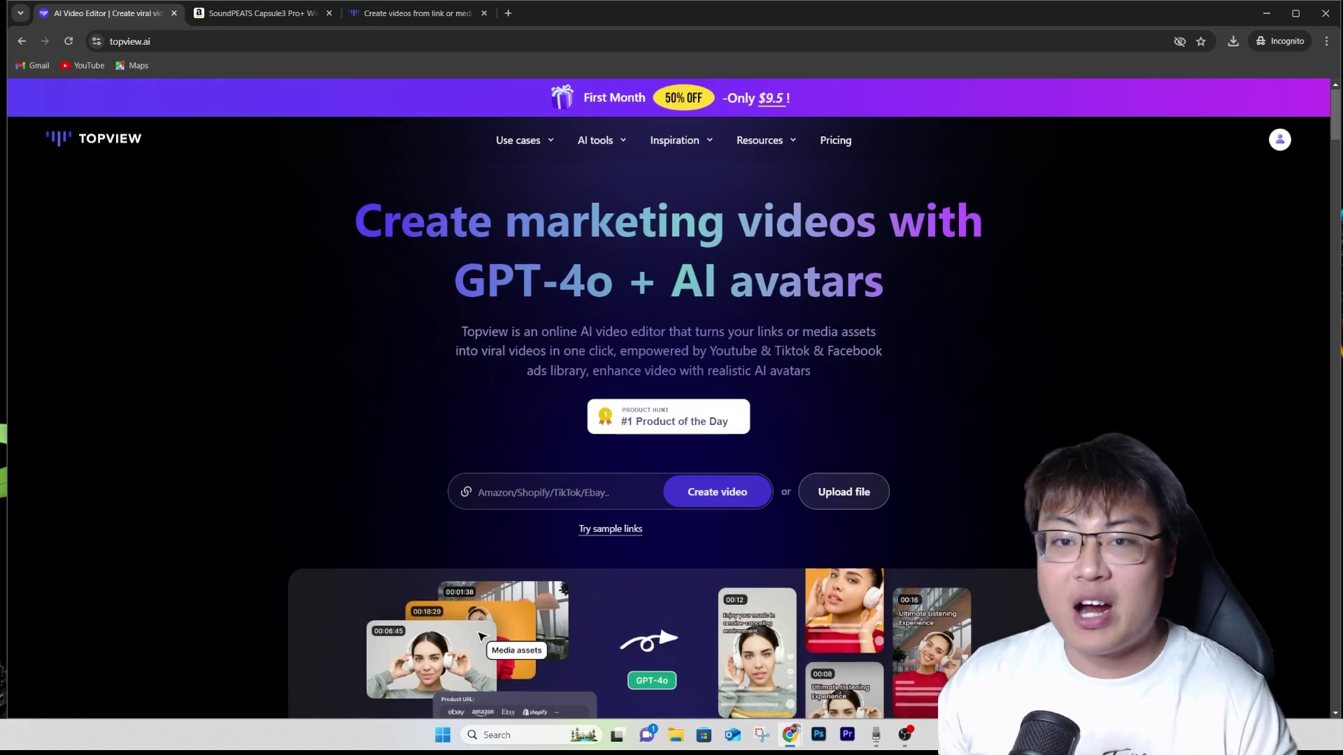
pyautogui.scroll(-1, 668, 399)
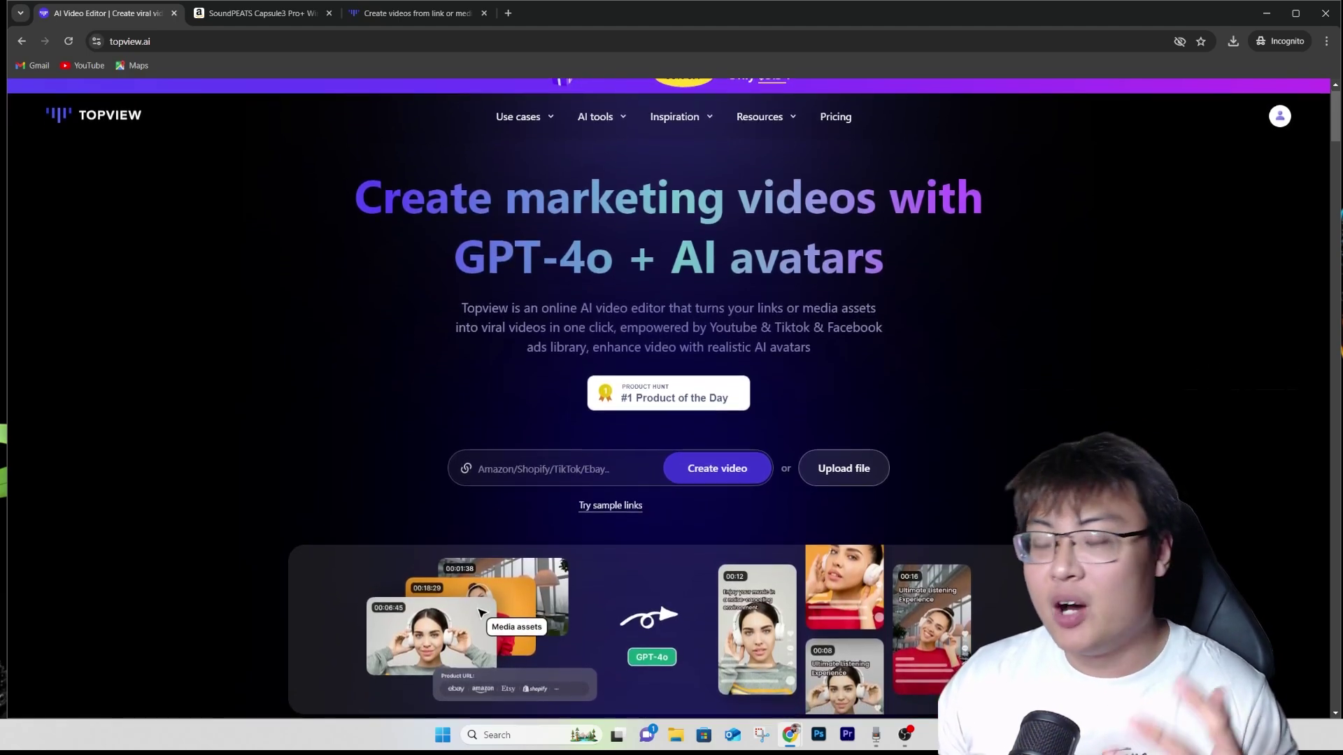
pyautogui.scroll(-1, 668, 399)
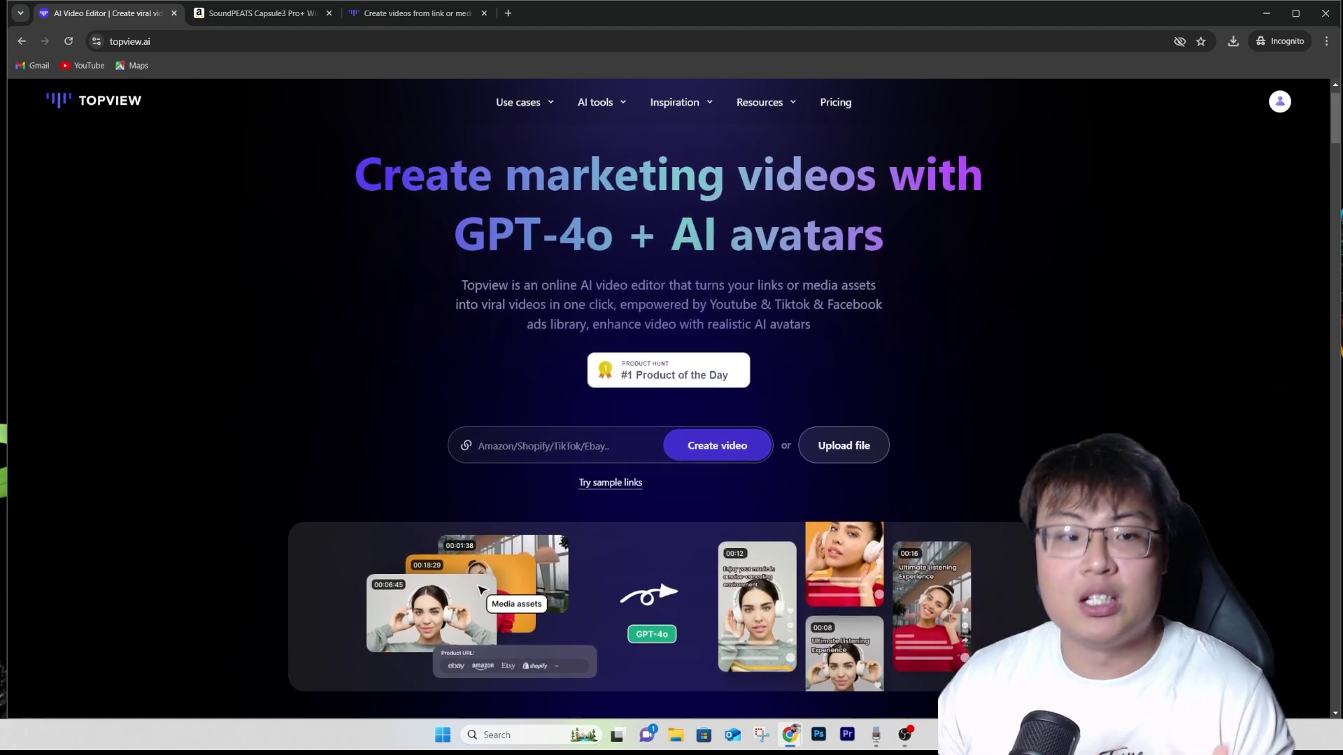
pyautogui.scroll(-1, 668, 398)
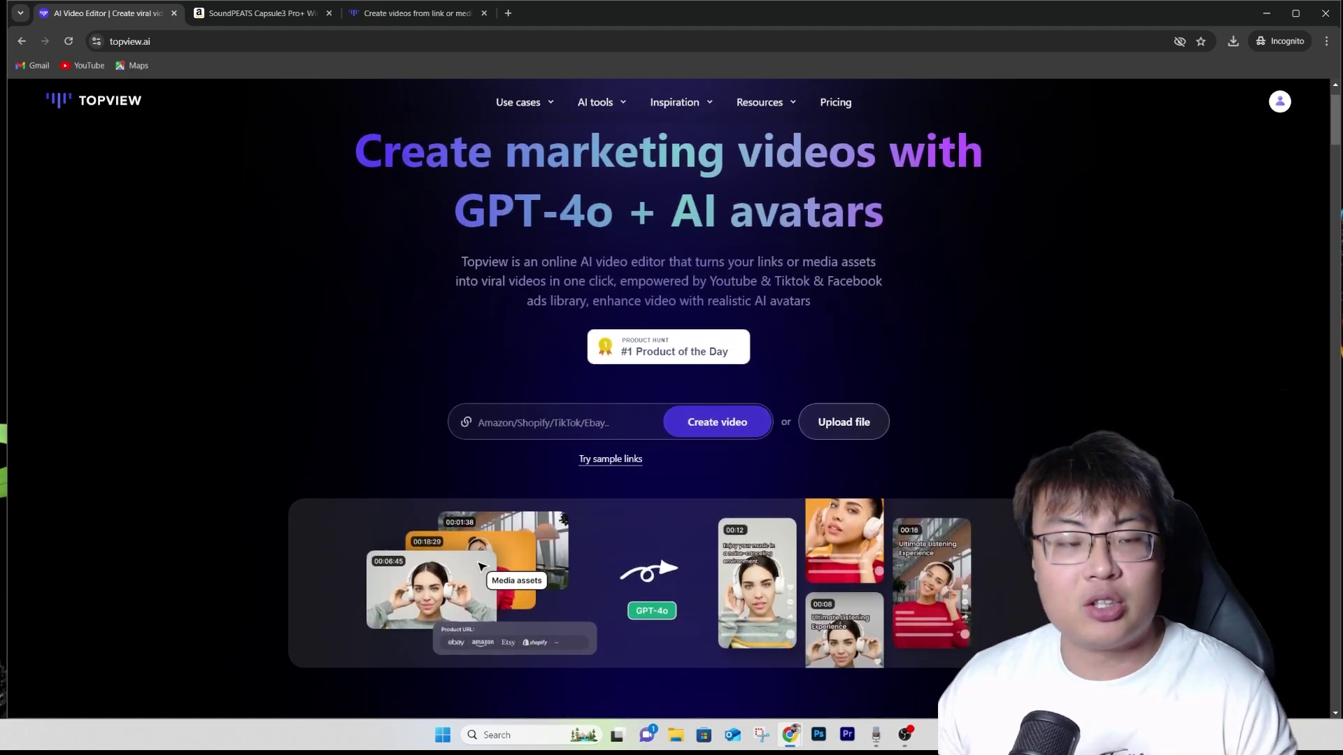
pyautogui.scroll(-1, 668, 398)
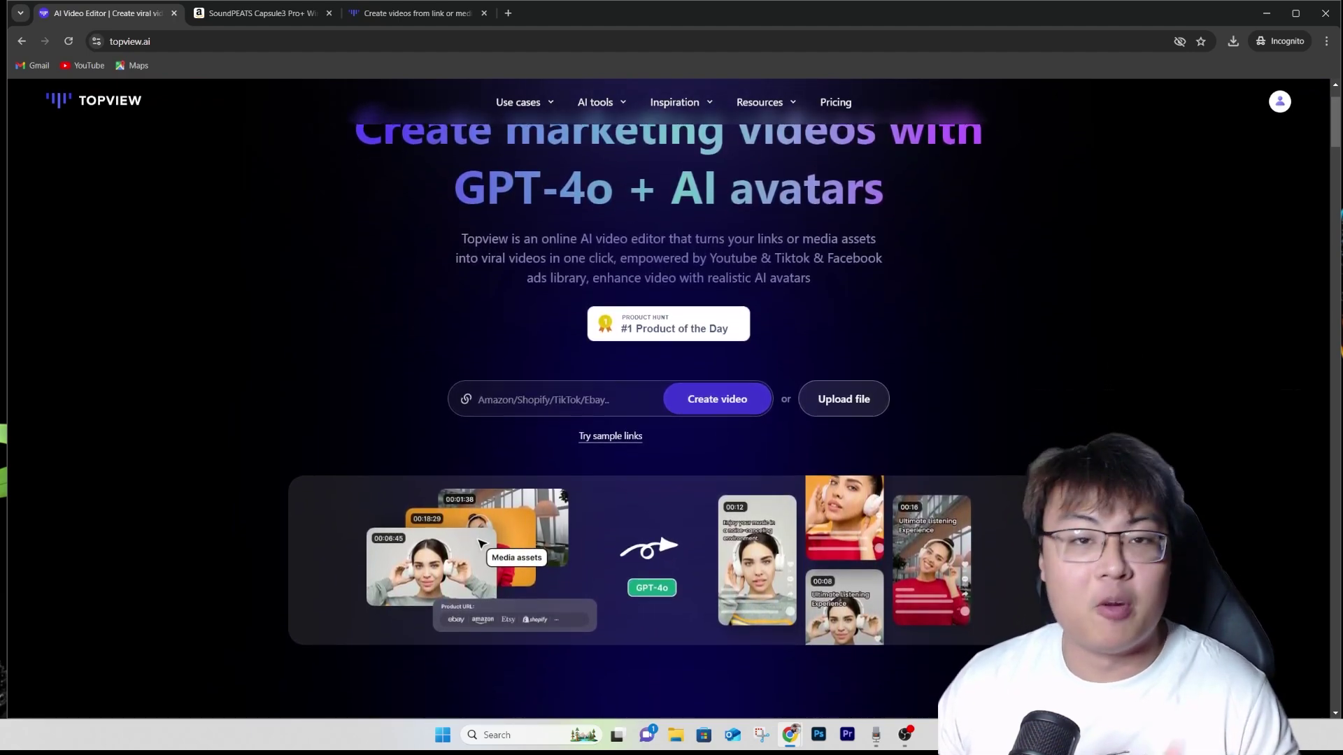
pyautogui.scroll(-1, 668, 398)
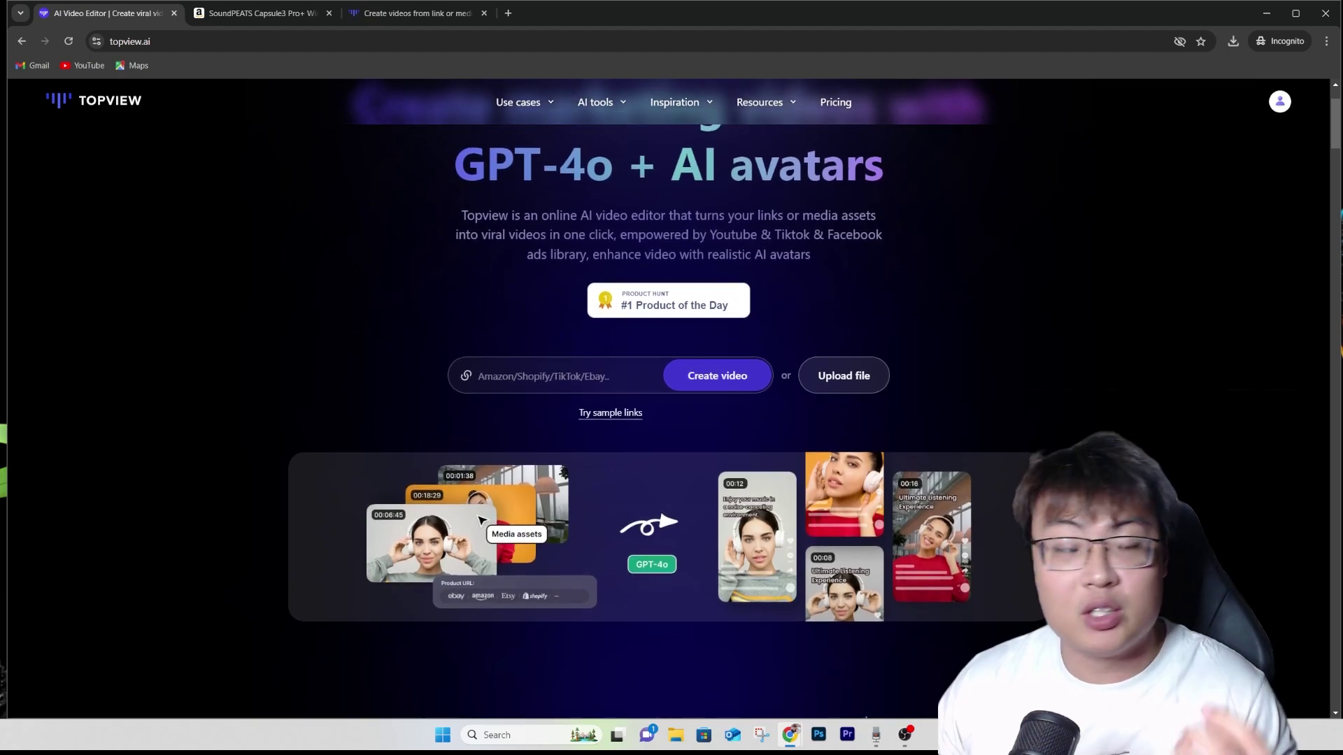
pyautogui.scroll(-1, 668, 399)
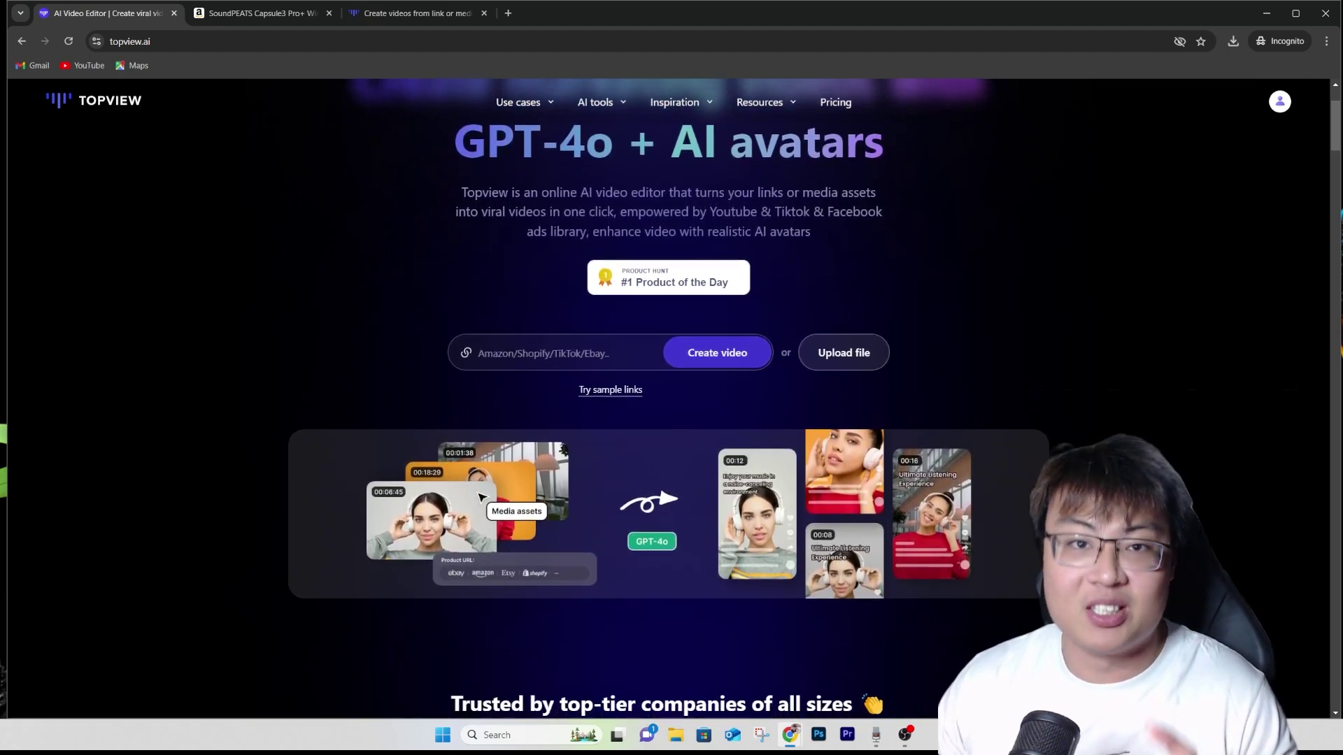
pyautogui.scroll(-1, 668, 398)
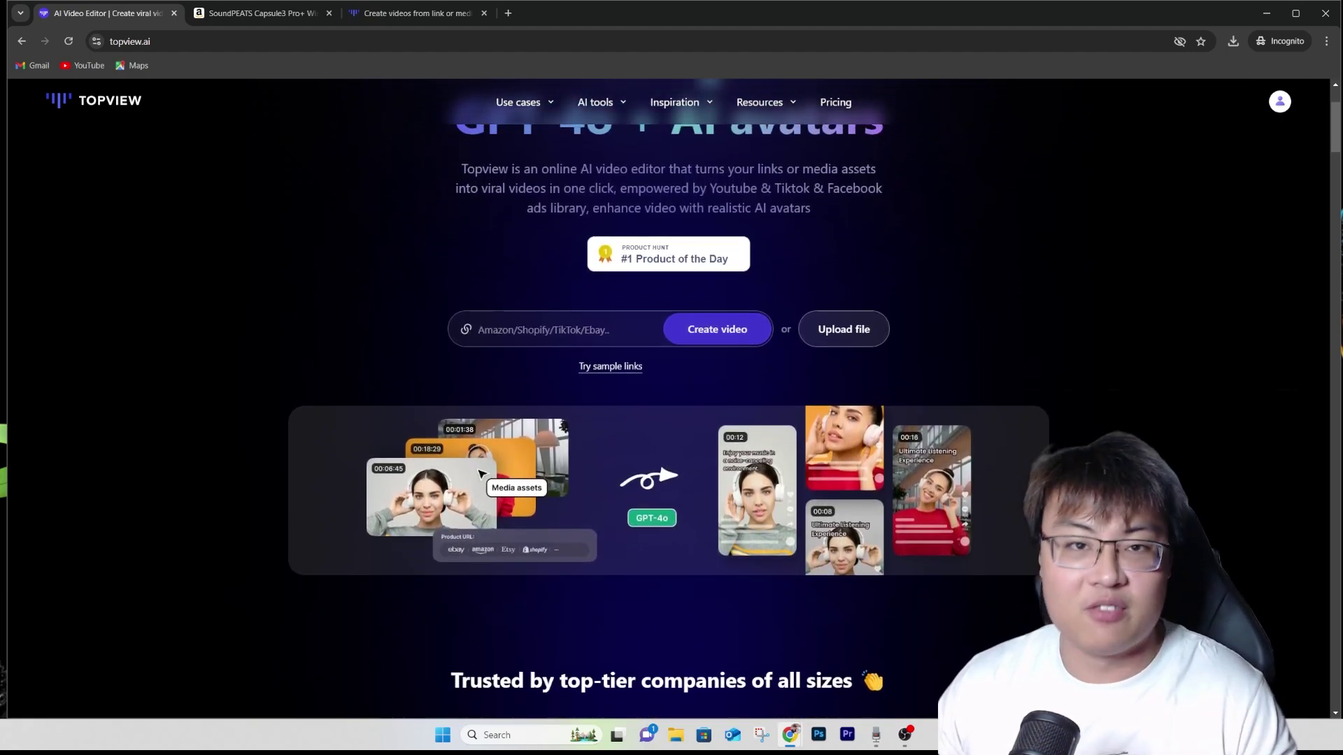
pyautogui.scroll(-1, 668, 398)
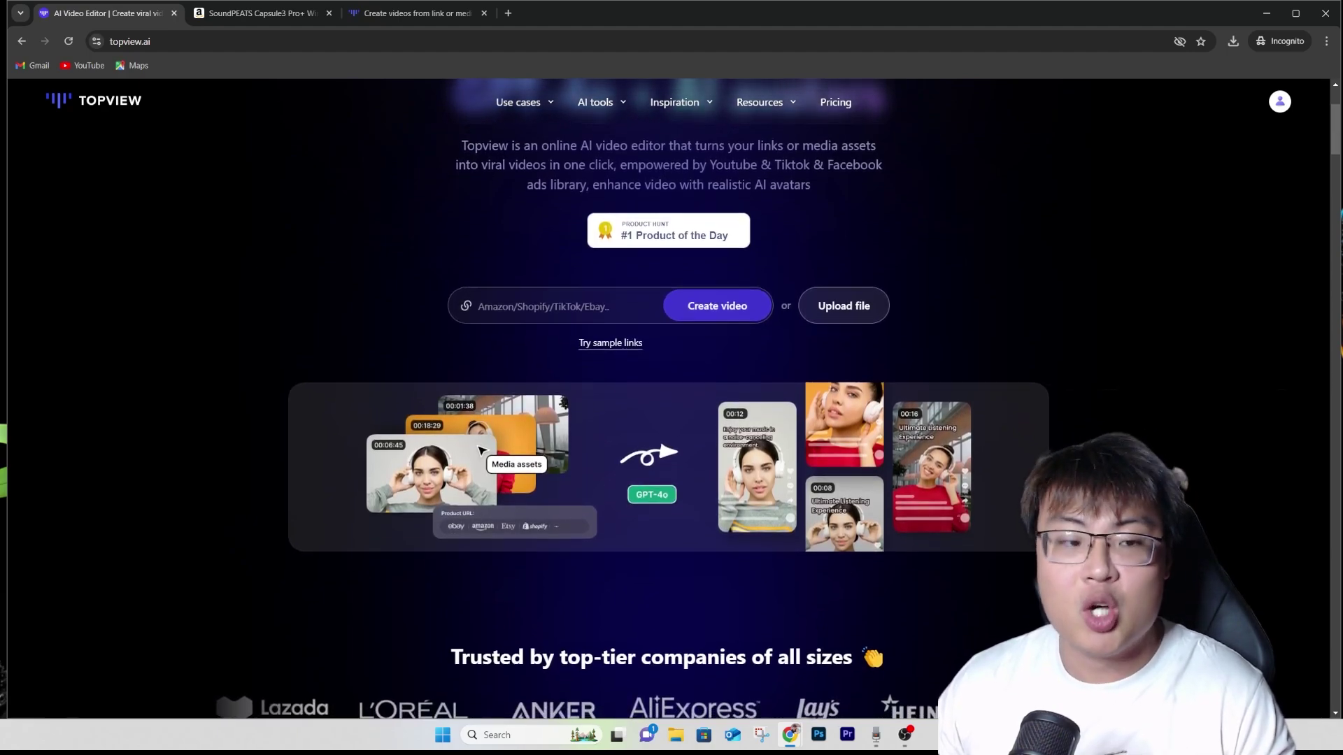
pyautogui.scroll(-1, 668, 399)
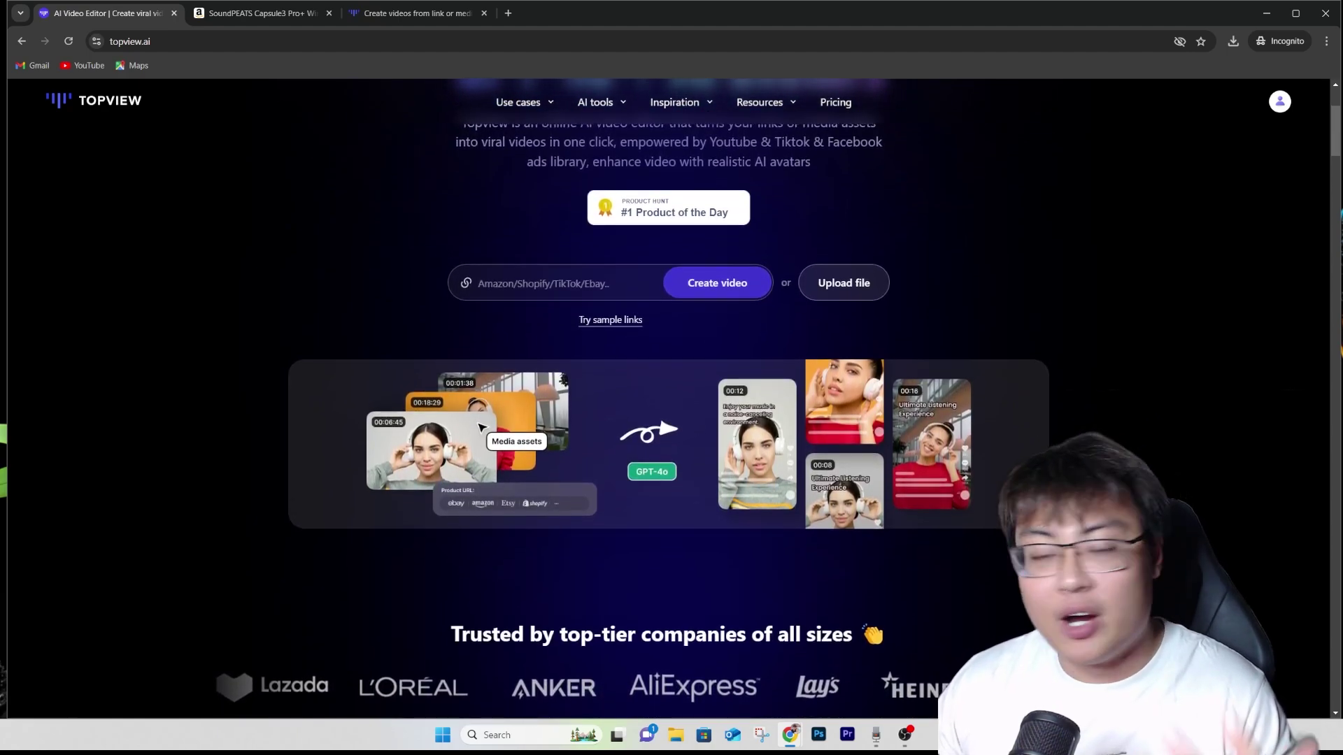
pyautogui.scroll(-1, 668, 399)
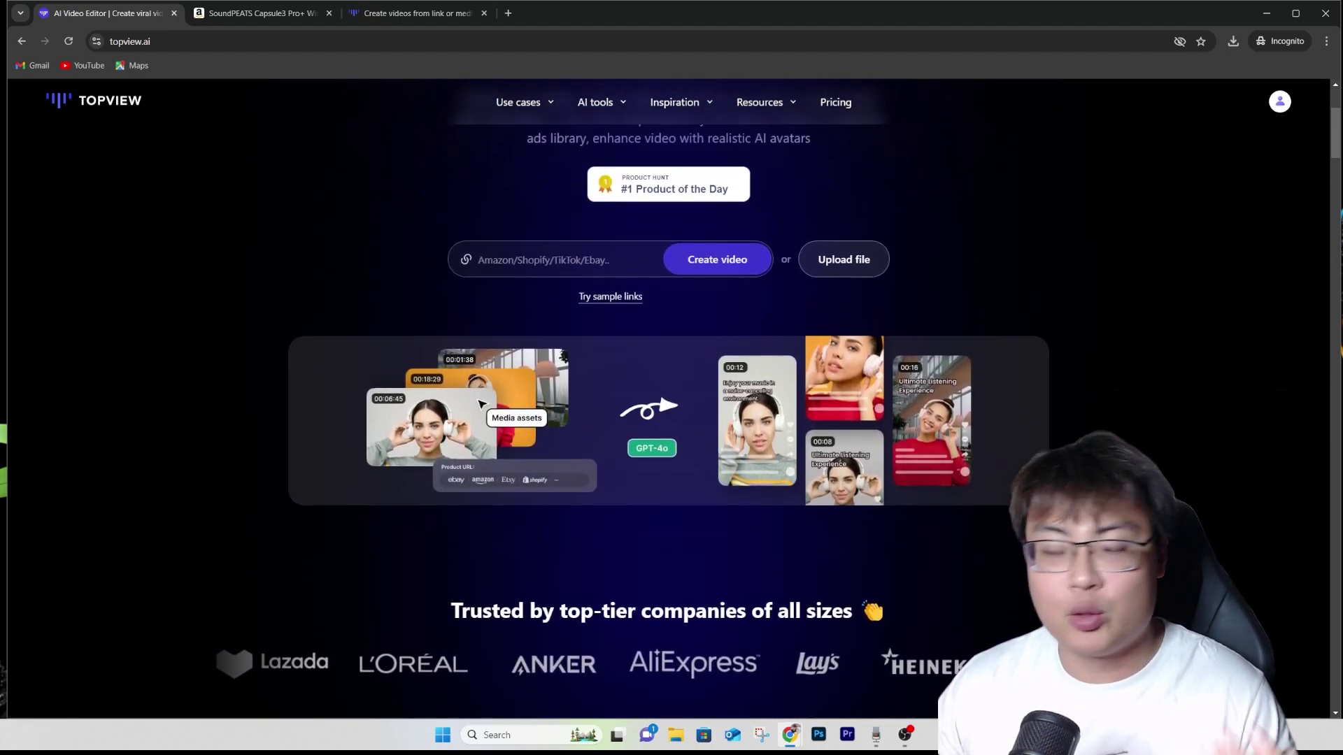
pyautogui.scroll(-1, 669, 399)
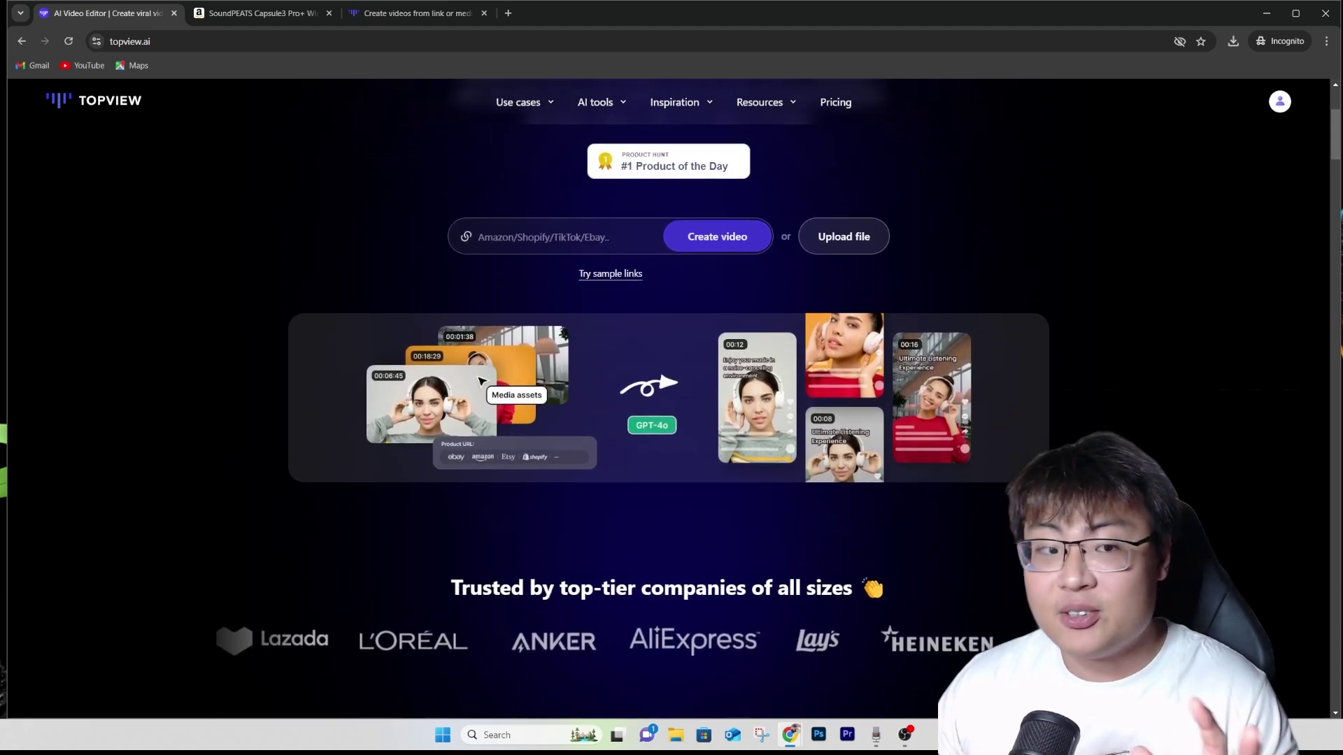
pyautogui.scroll(-1, 668, 399)
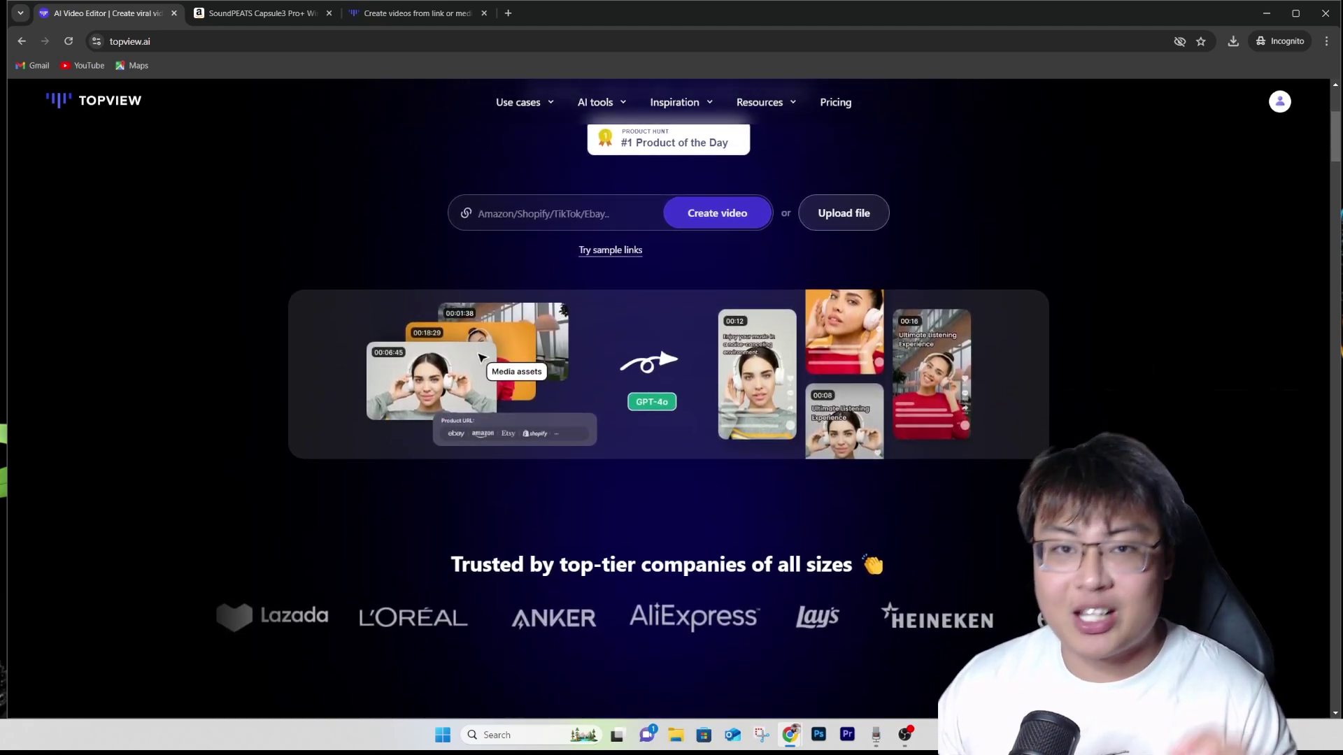
pyautogui.scroll(-1, 668, 399)
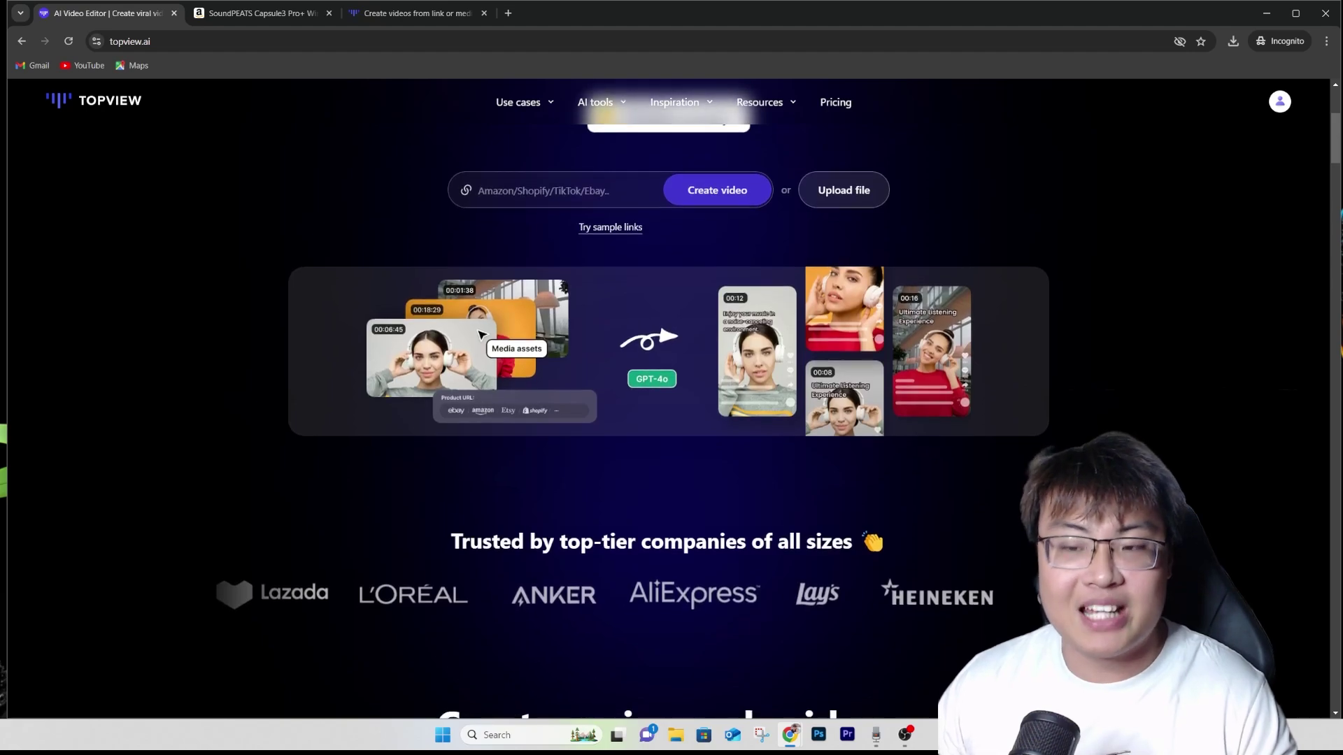
pyautogui.scroll(-1, 668, 399)
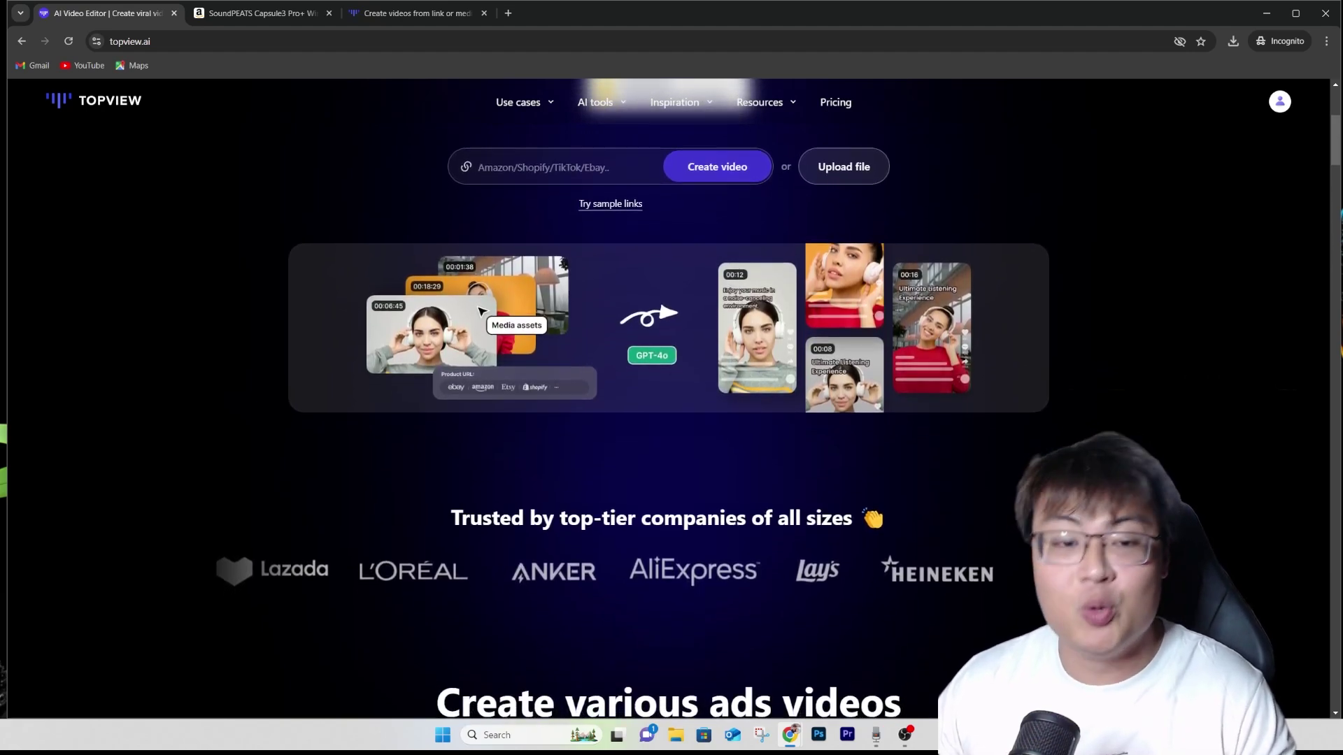
pyautogui.scroll(-1, 668, 398)
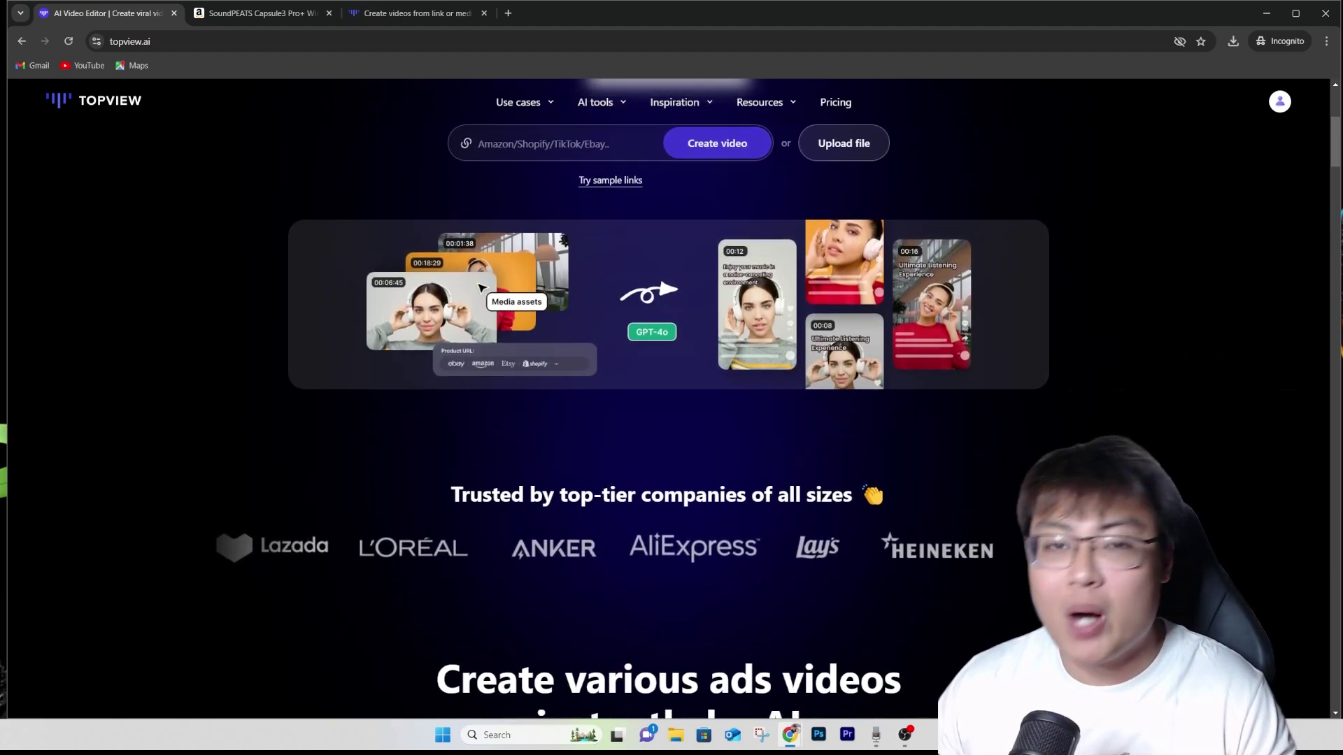
pyautogui.scroll(-1, 668, 399)
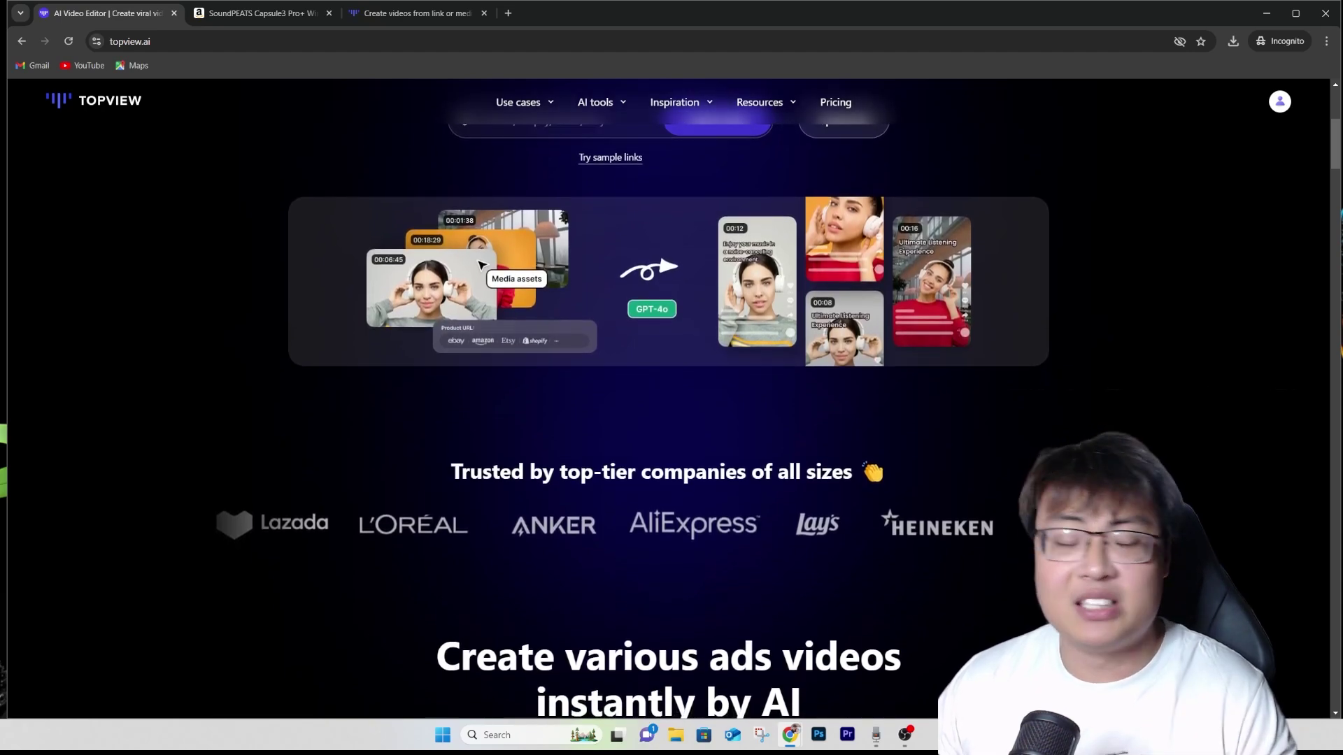
pyautogui.scroll(-1, 668, 399)
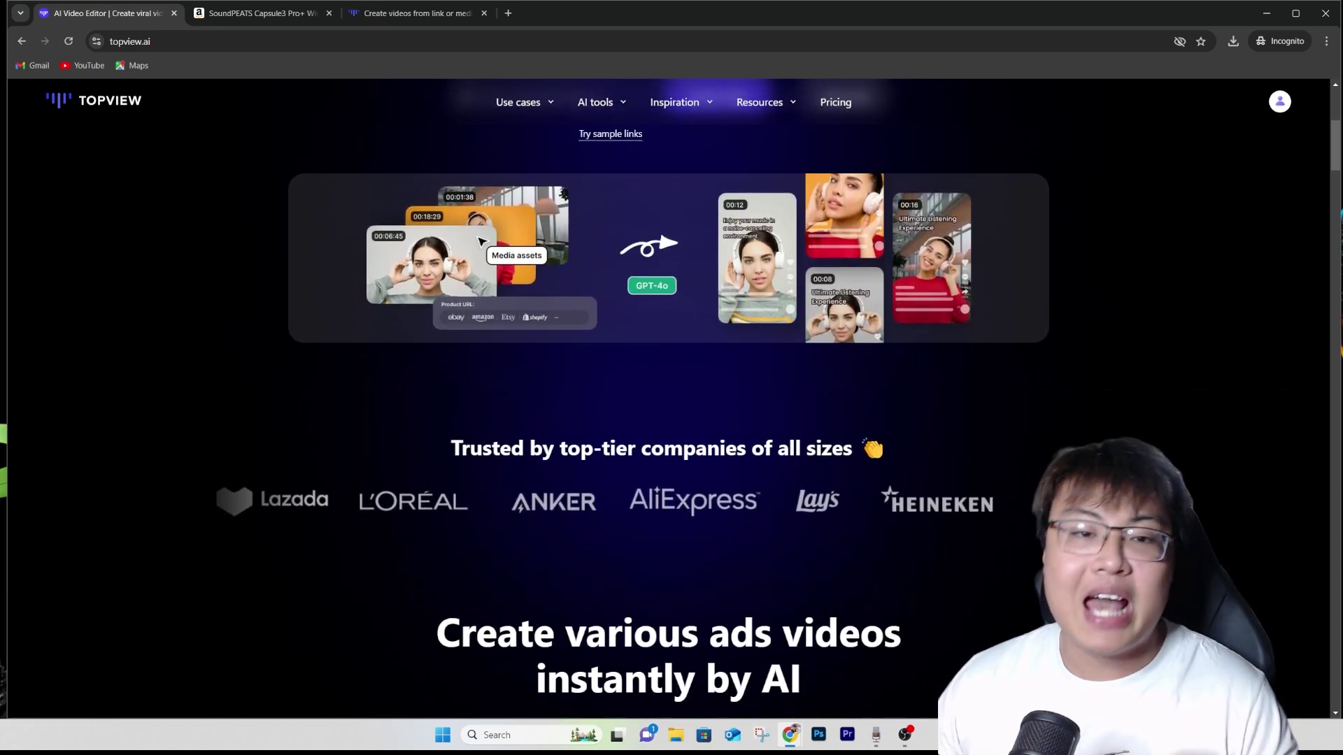
pyautogui.scroll(-1, 668, 398)
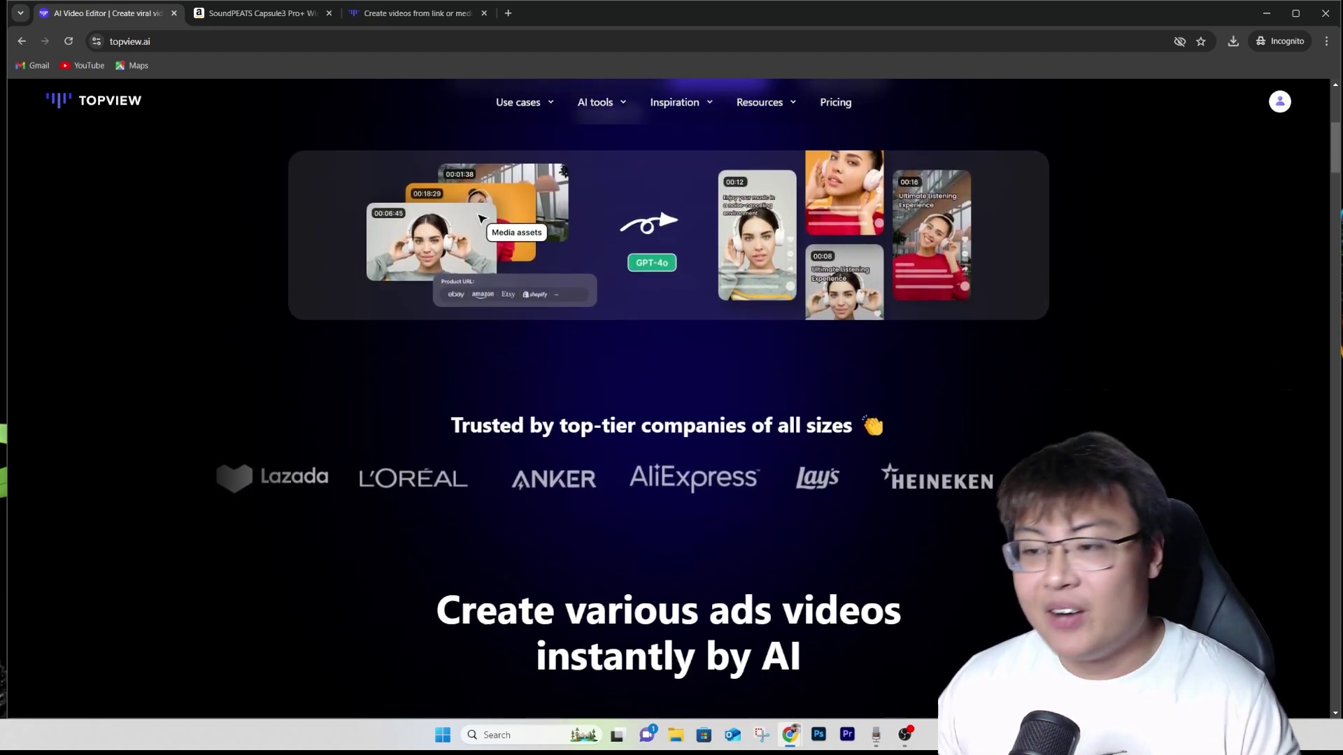
pyautogui.scroll(-1, 668, 399)
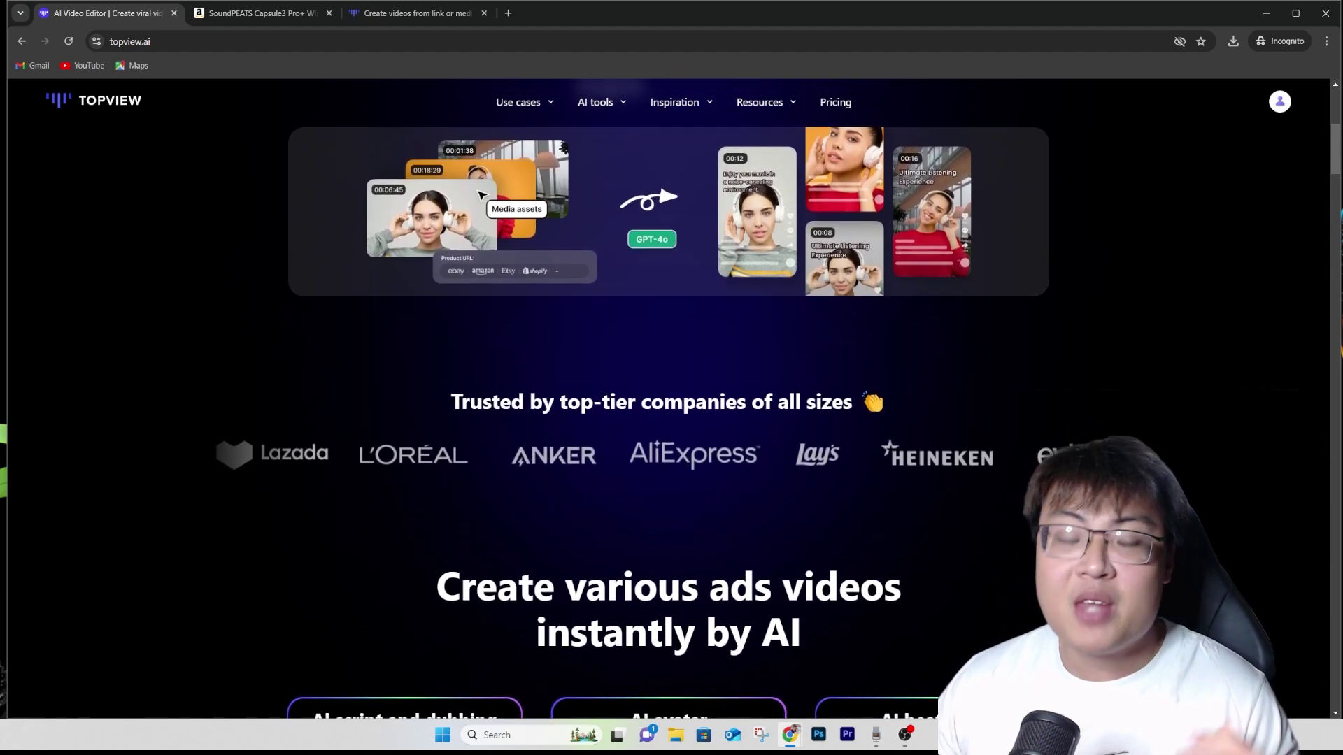
pyautogui.scroll(-1, 668, 398)
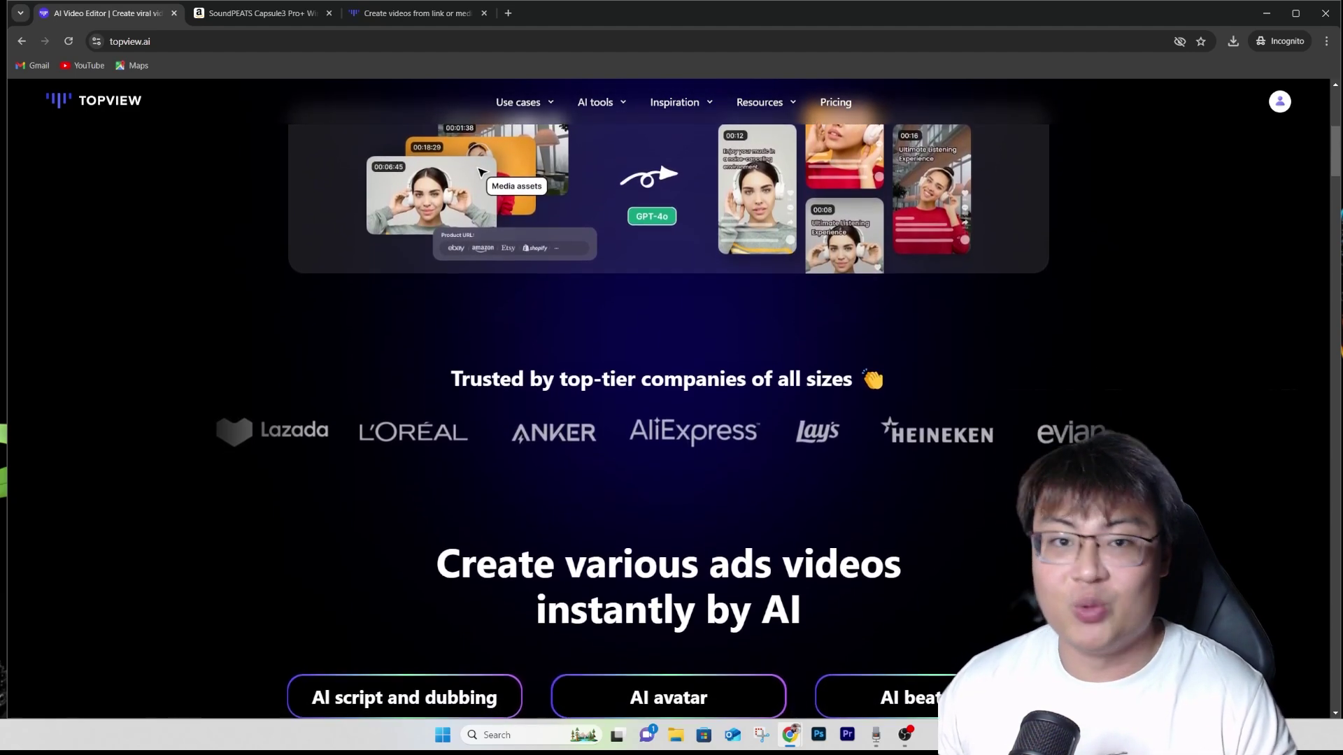
pyautogui.scroll(-1, 668, 399)
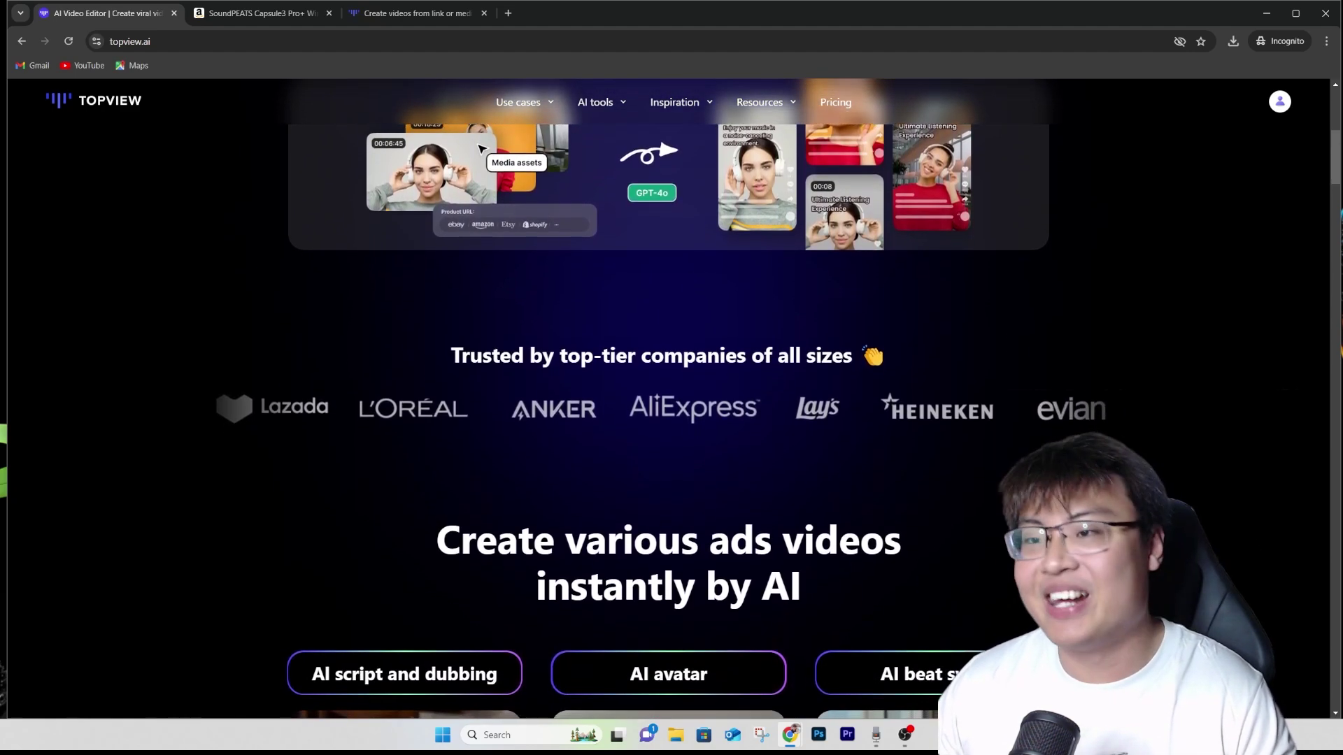
pyautogui.scroll(-1, 668, 399)
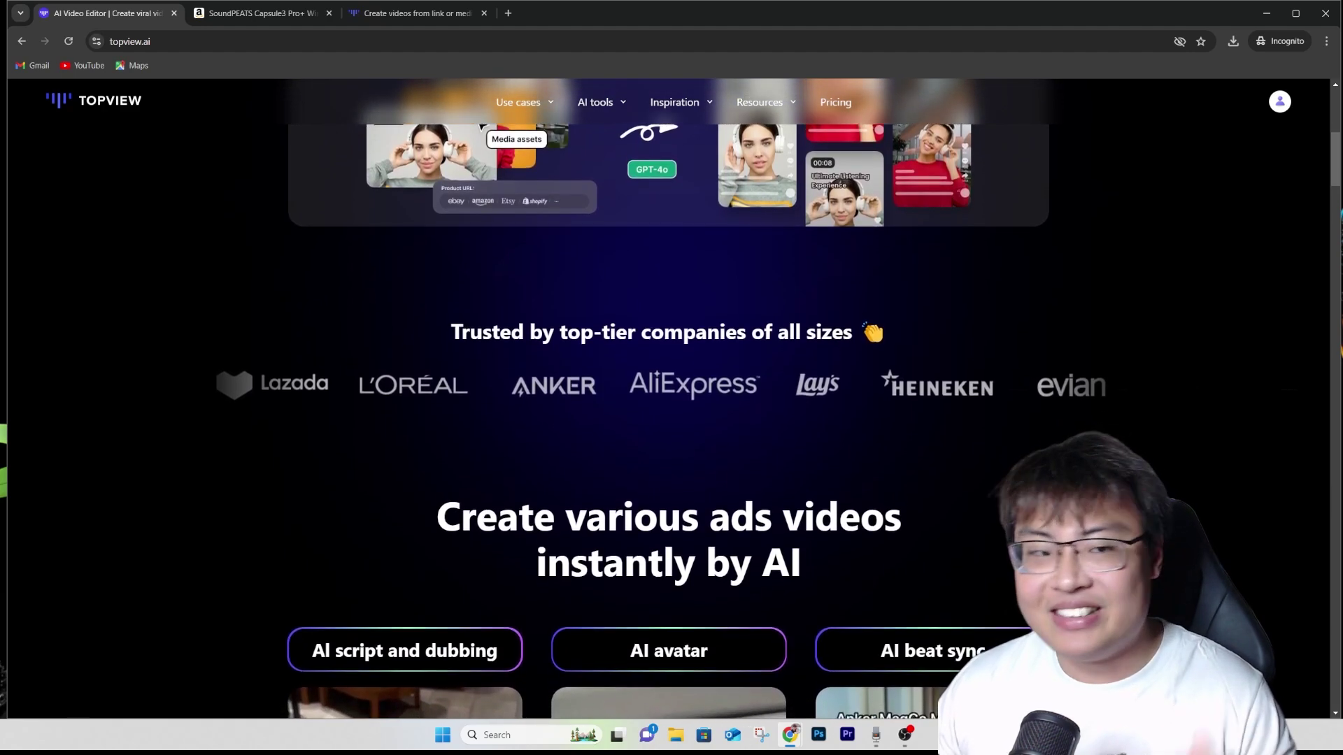
pyautogui.scroll(-3, 668, 399)
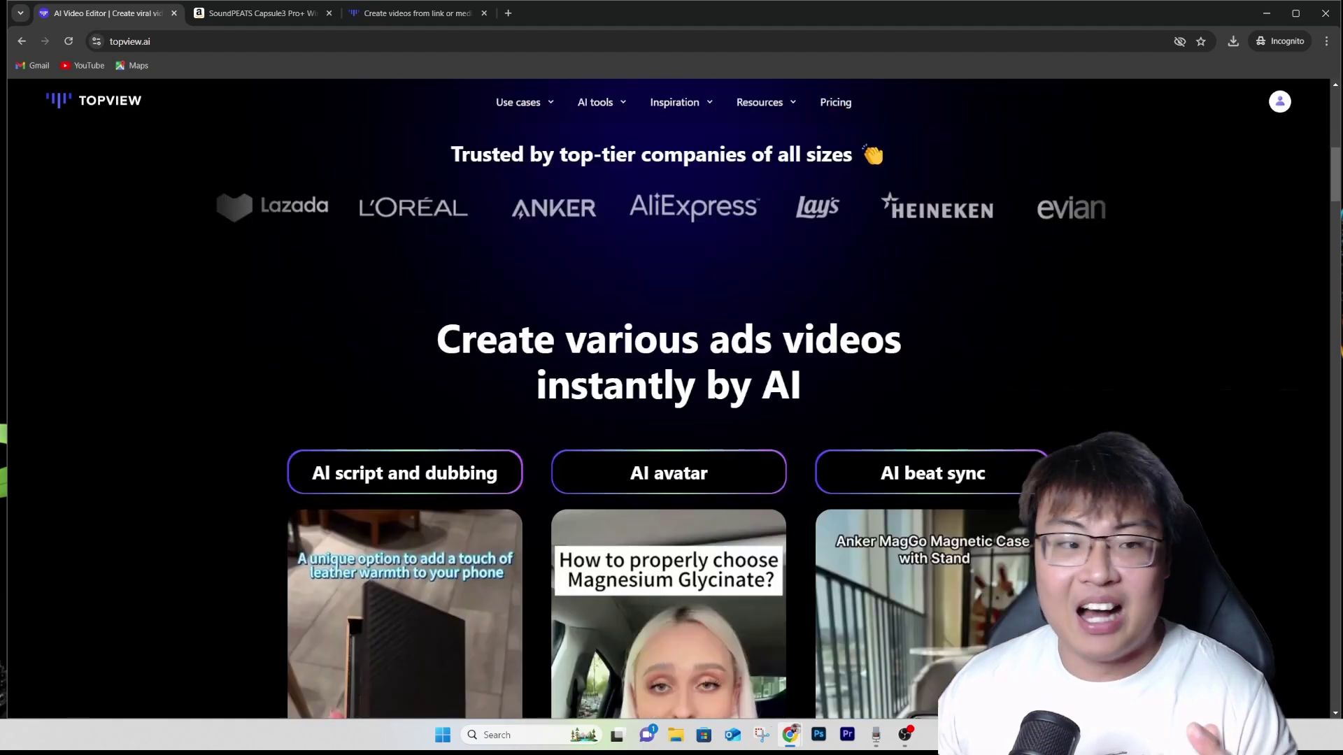
pyautogui.scroll(-1, 668, 399)
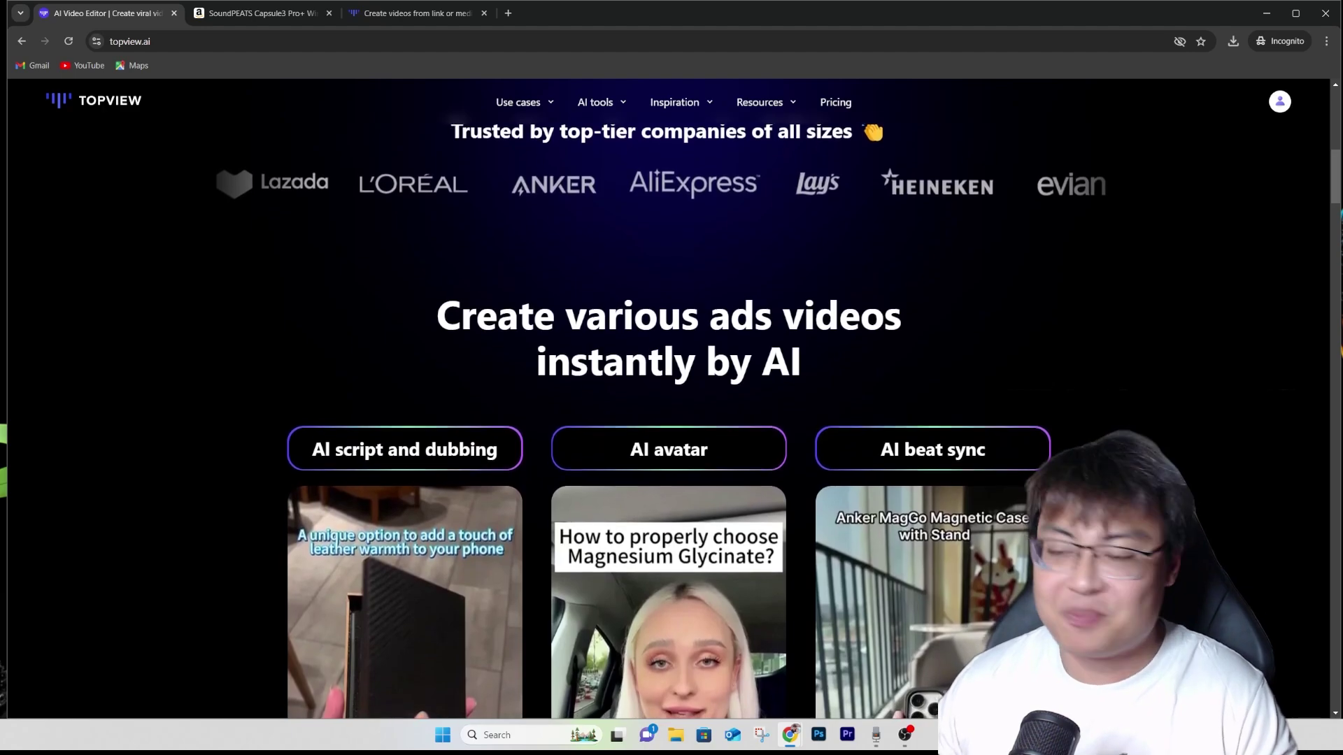
pyautogui.scroll(4, 484, 289)
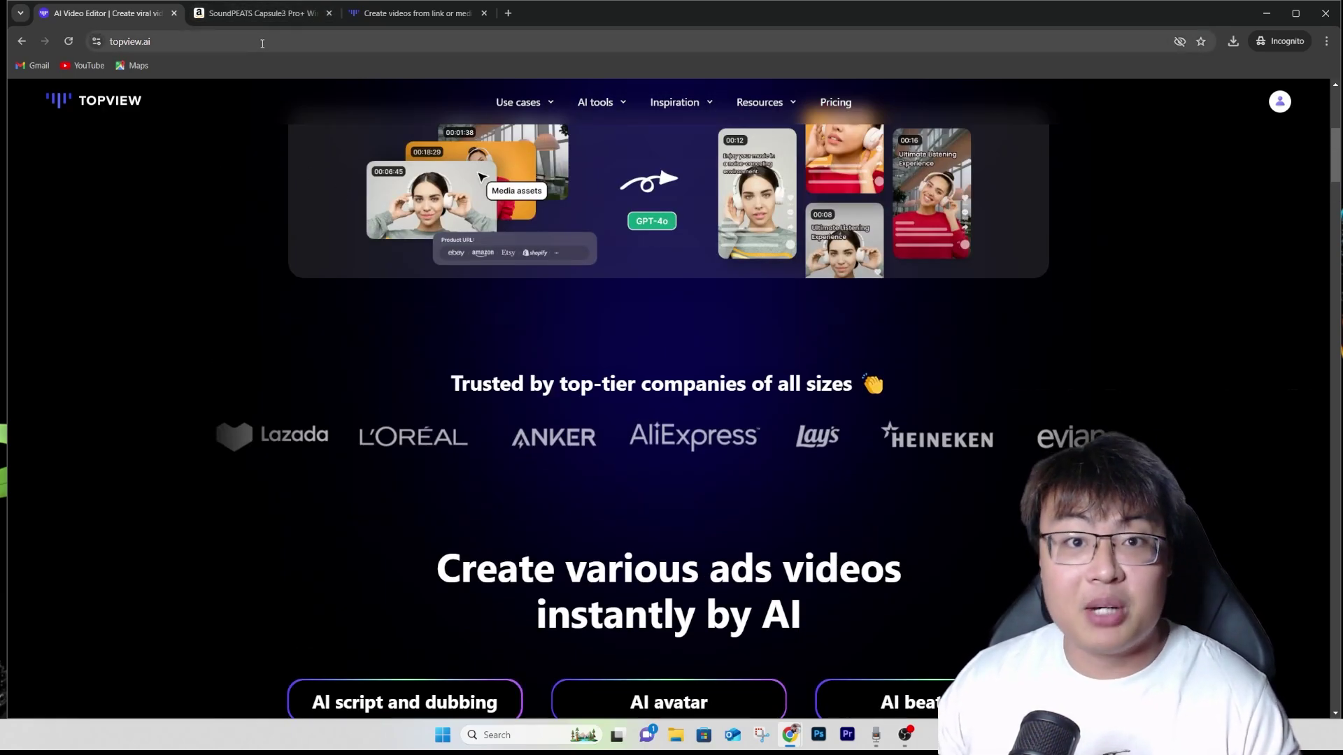
# Look over the SoundPEATS Capsule3 Pro+ earbuds listing on Amazon (S$87.99)
pyautogui.click(260, 13)
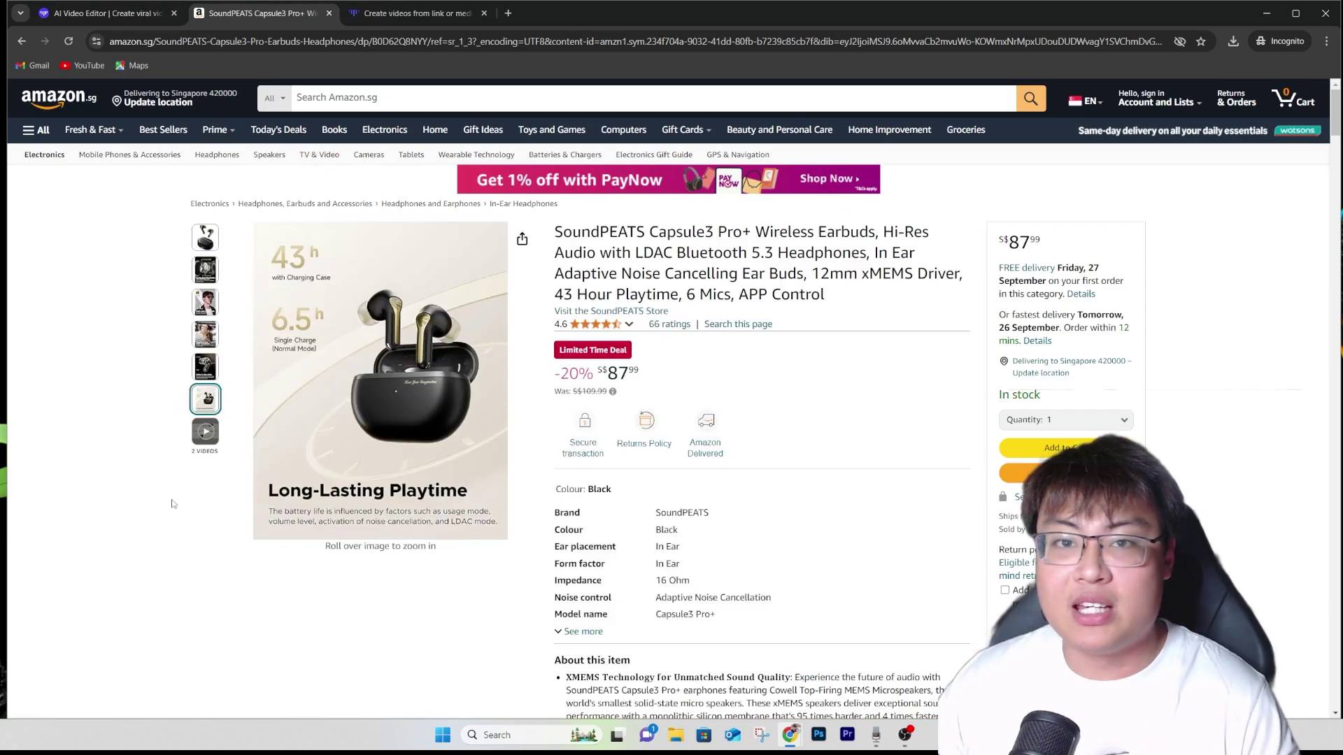
pyautogui.scroll(-1, 698, 356)
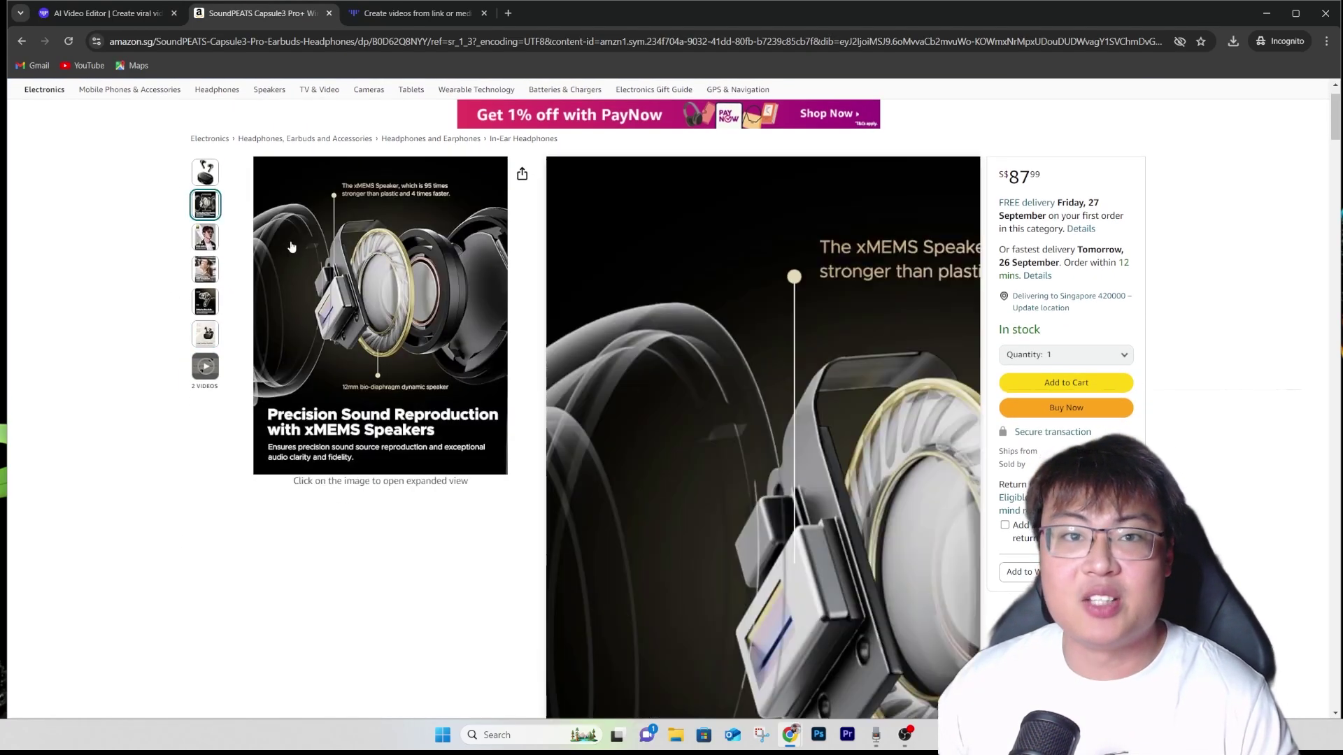
pyautogui.scroll(1, 205, 303)
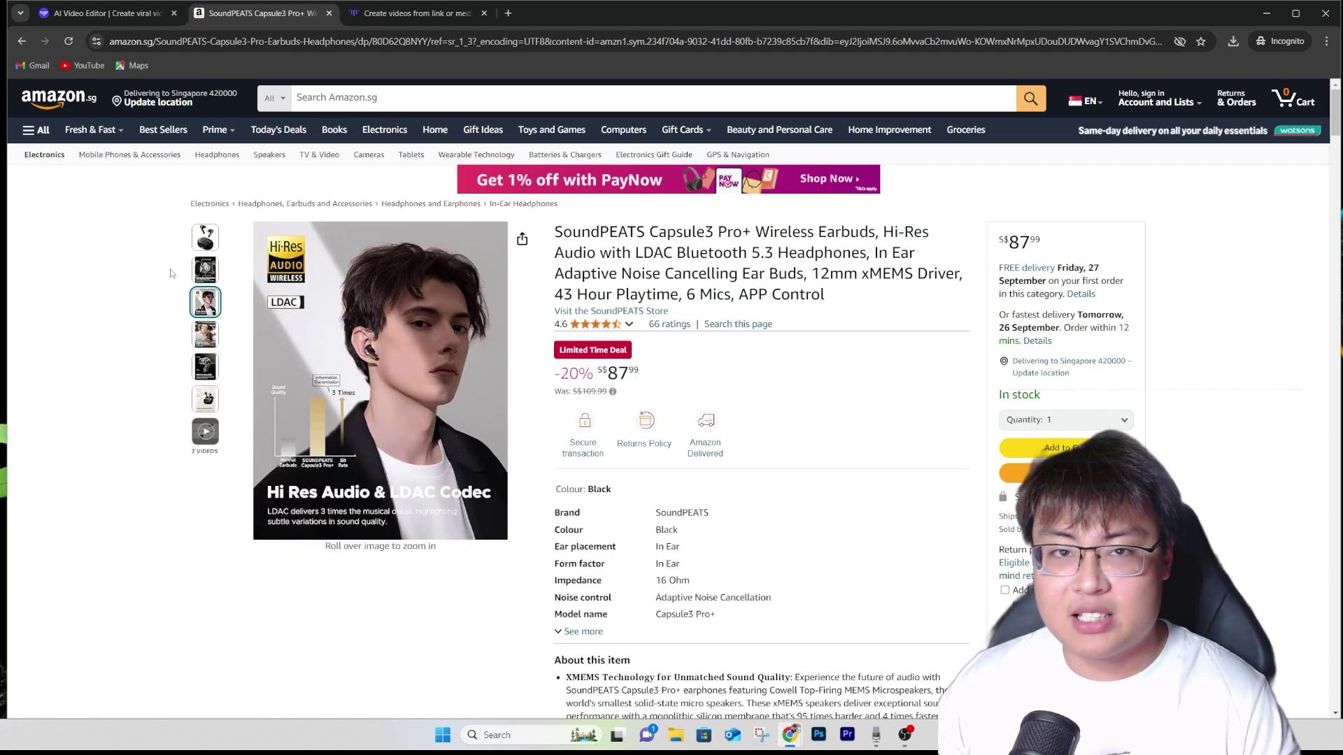
pyautogui.scroll(-4, 670, 393)
pyautogui.scroll(-15, 670, 393)
pyautogui.scroll(20, 713, 411)
# Copy the earbuds product page URL and return to the Topview homepage tab
pyautogui.click(294, 43)
pyautogui.rightClick(299, 49)
pyautogui.click(364, 123)
pyautogui.click(413, 12)
pyautogui.click(259, 12)
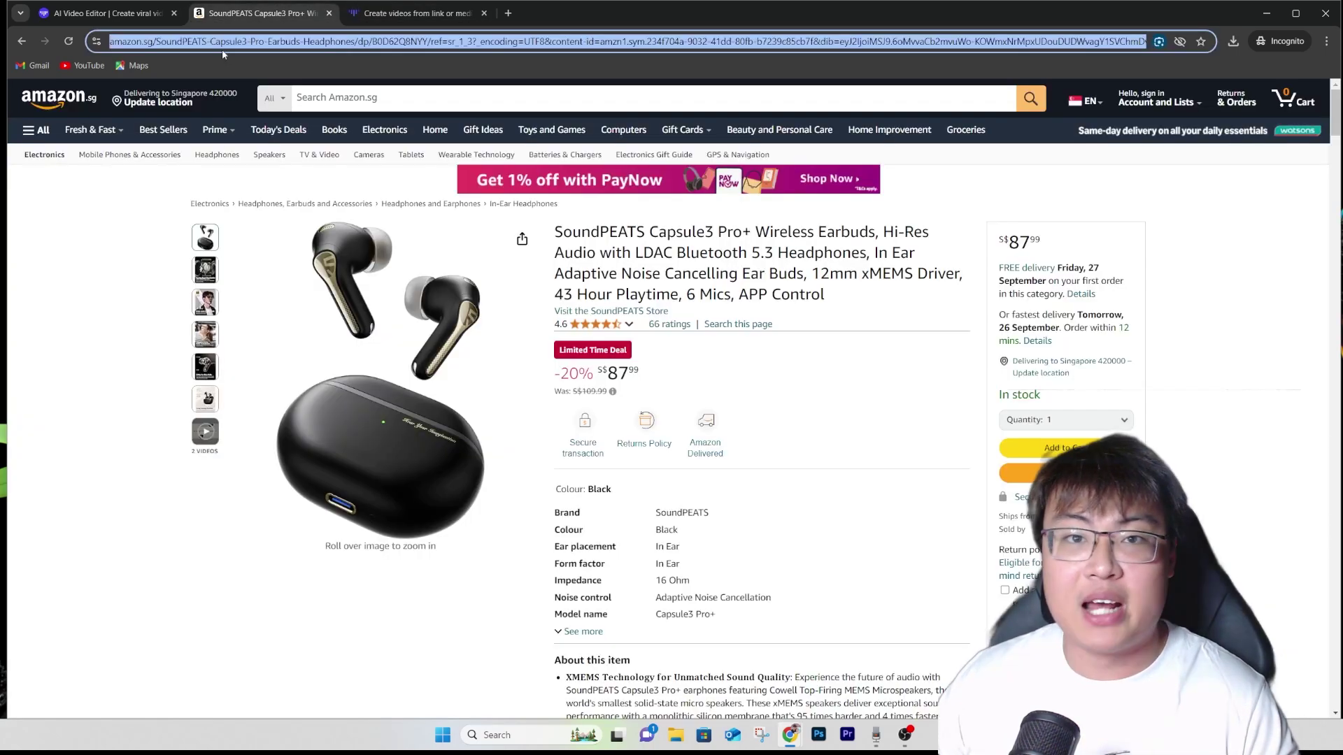
pyautogui.click(412, 12)
pyautogui.click(105, 12)
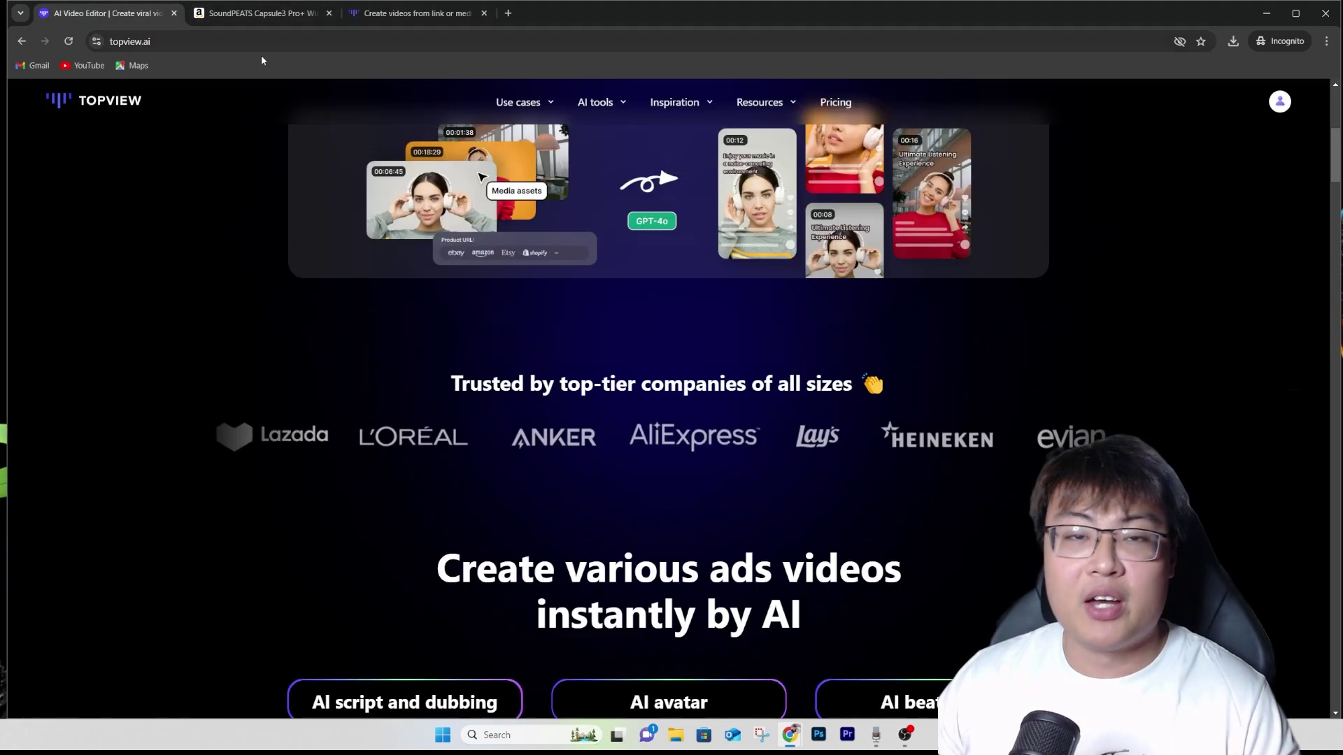
# Paste the SoundPEATS Amazon link into the product-link field and create a video from it
pyautogui.scroll(7, 593, 446)
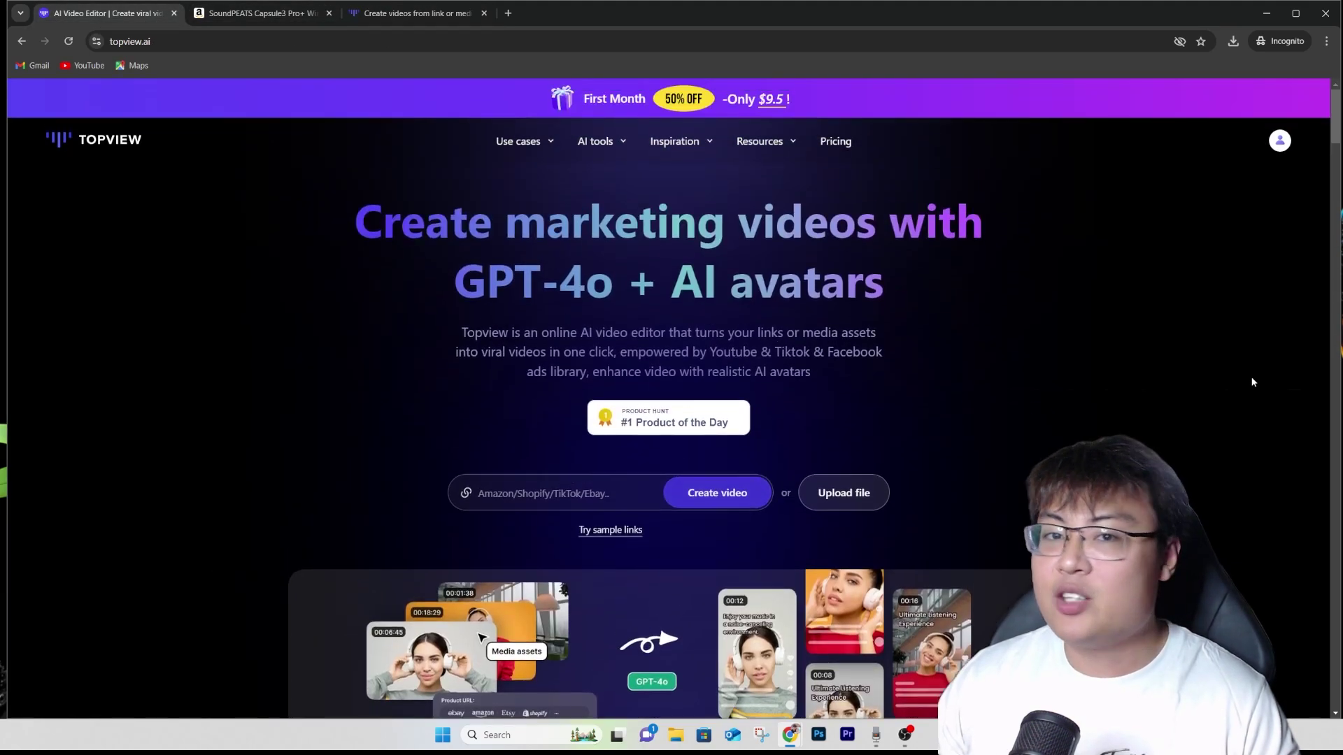
pyautogui.rightClick(533, 503)
pyautogui.click(560, 355)
pyautogui.click(708, 485)
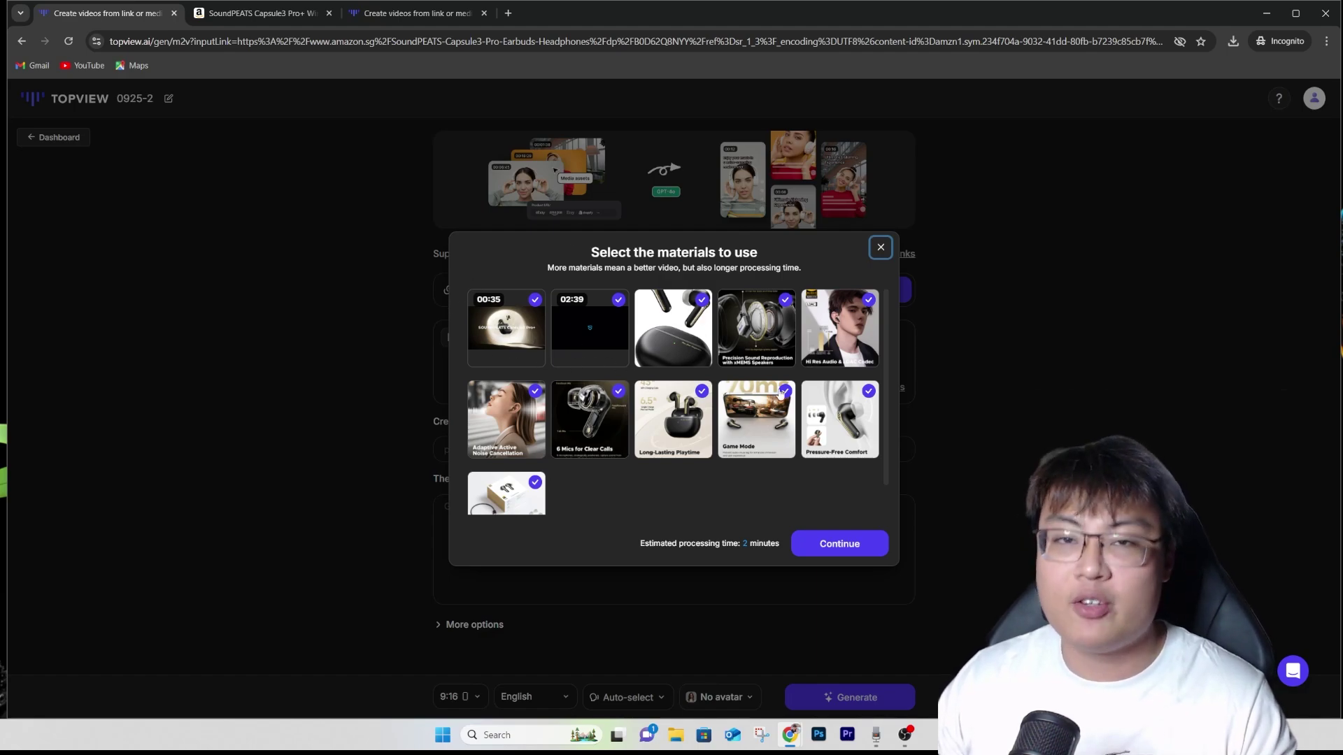
# Accept all 11 extracted materials and let the AI analysis fill in the title and brief
pyautogui.click(259, 13)
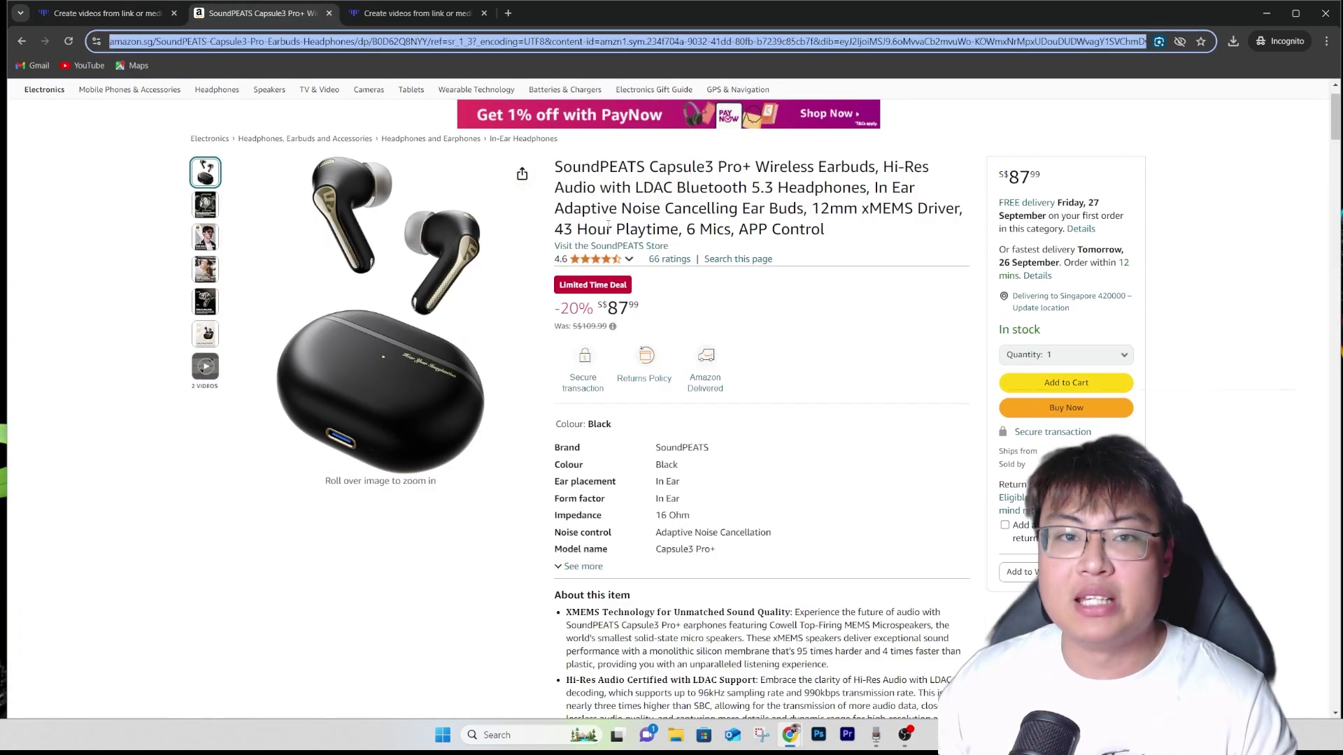
pyautogui.click(426, 14)
pyautogui.click(98, 10)
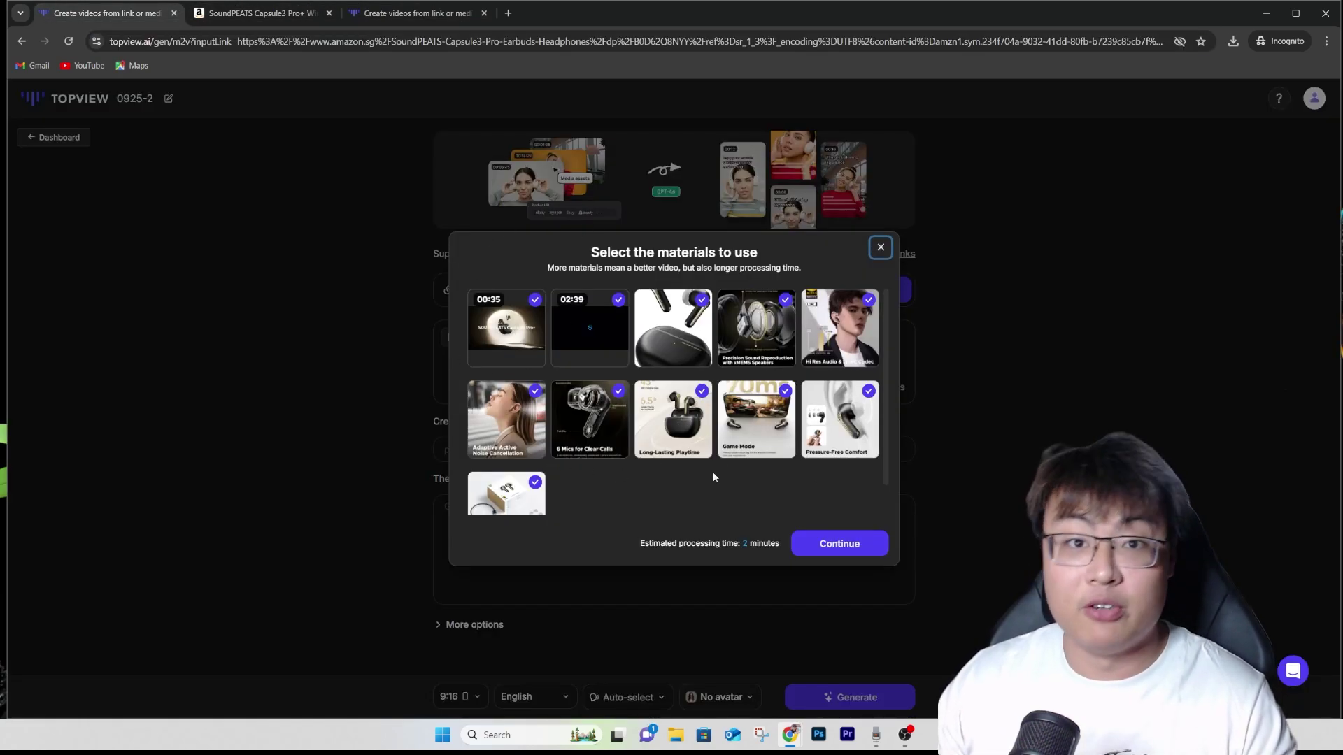
pyautogui.click(840, 545)
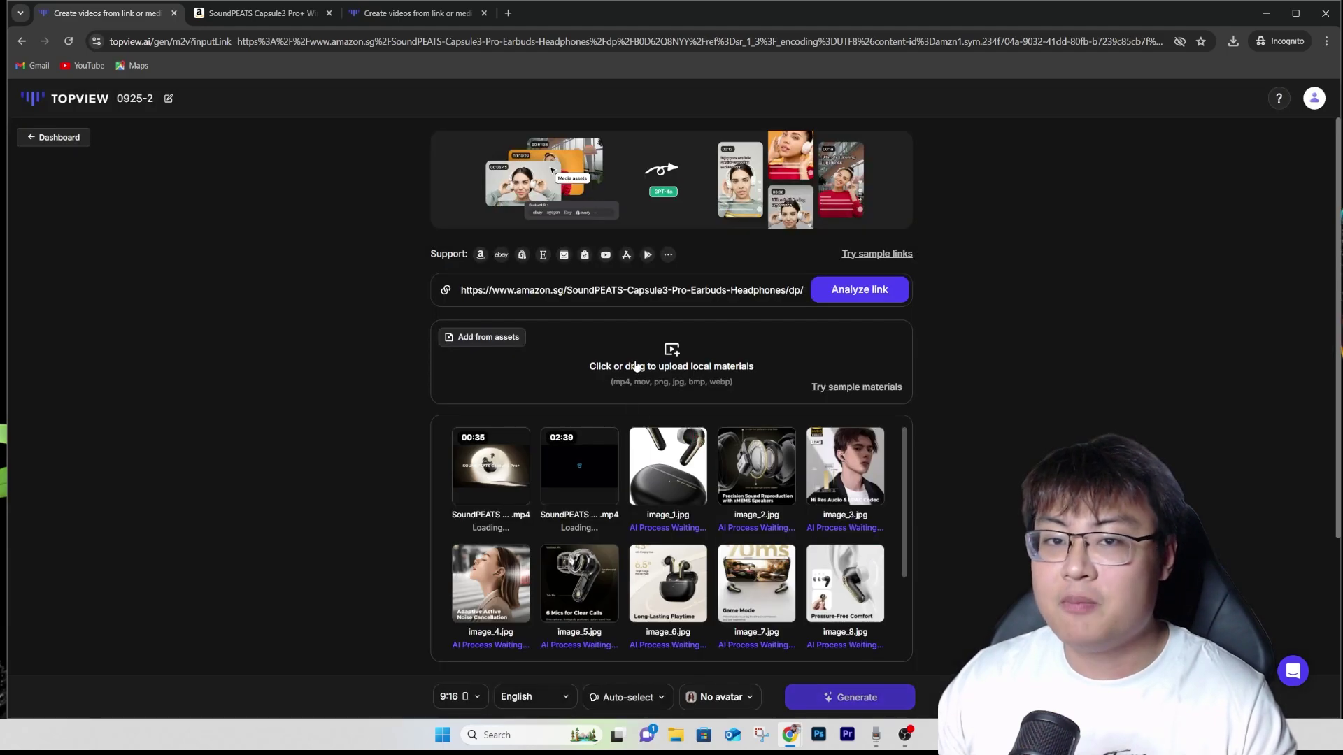
pyautogui.scroll(-5, 625, 533)
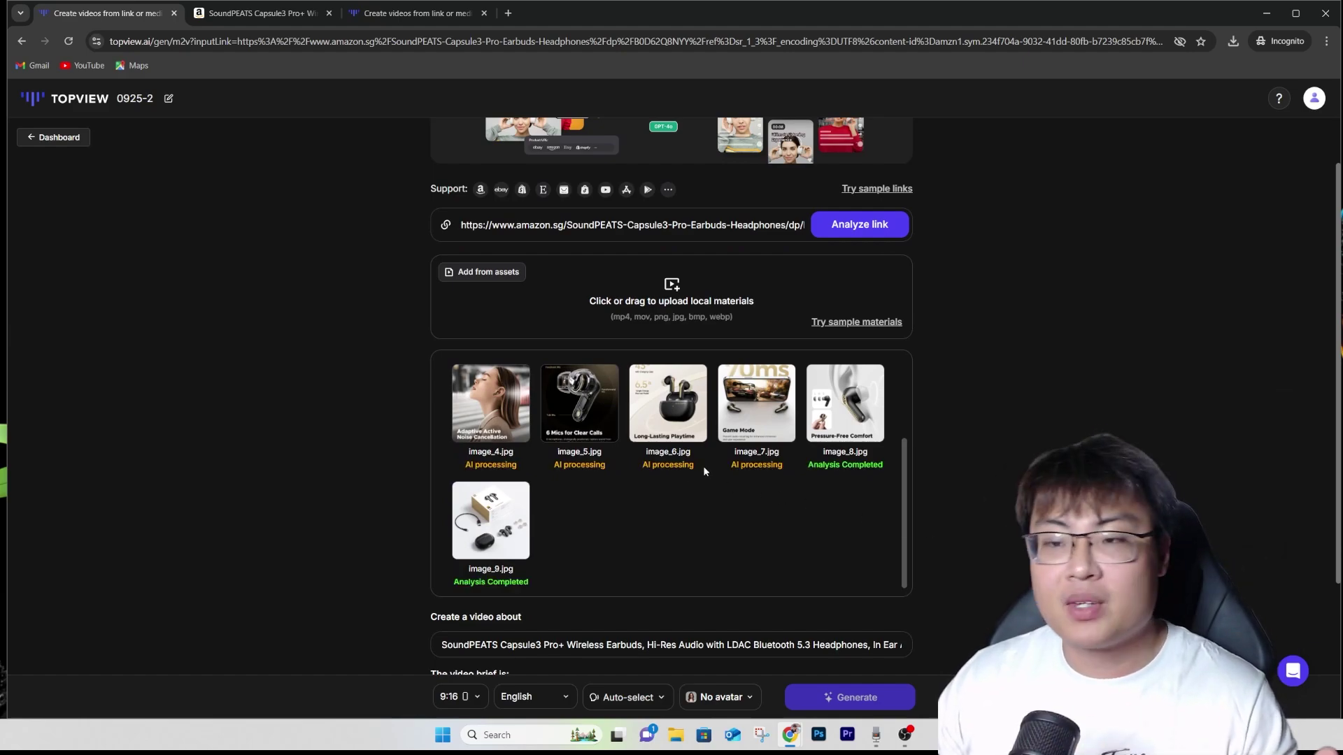
pyautogui.scroll(-1, 898, 461)
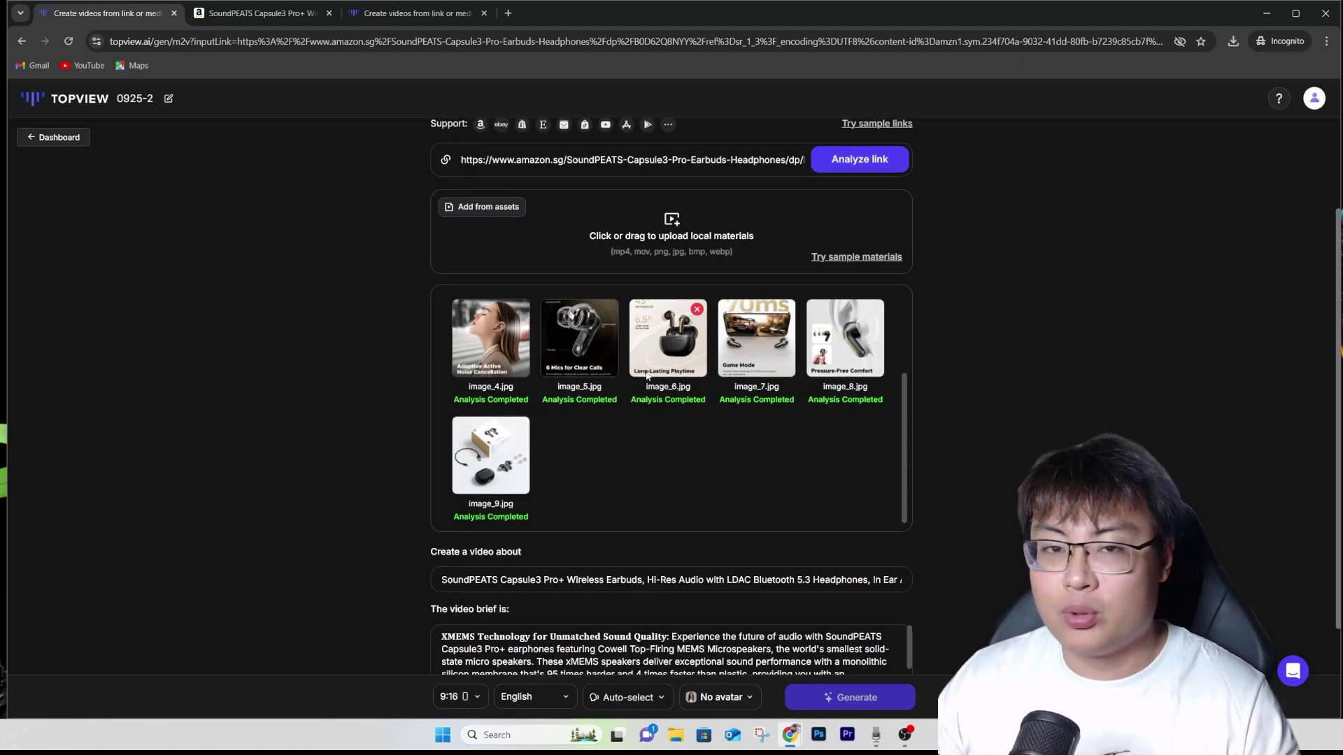
pyautogui.scroll(-1, 650, 372)
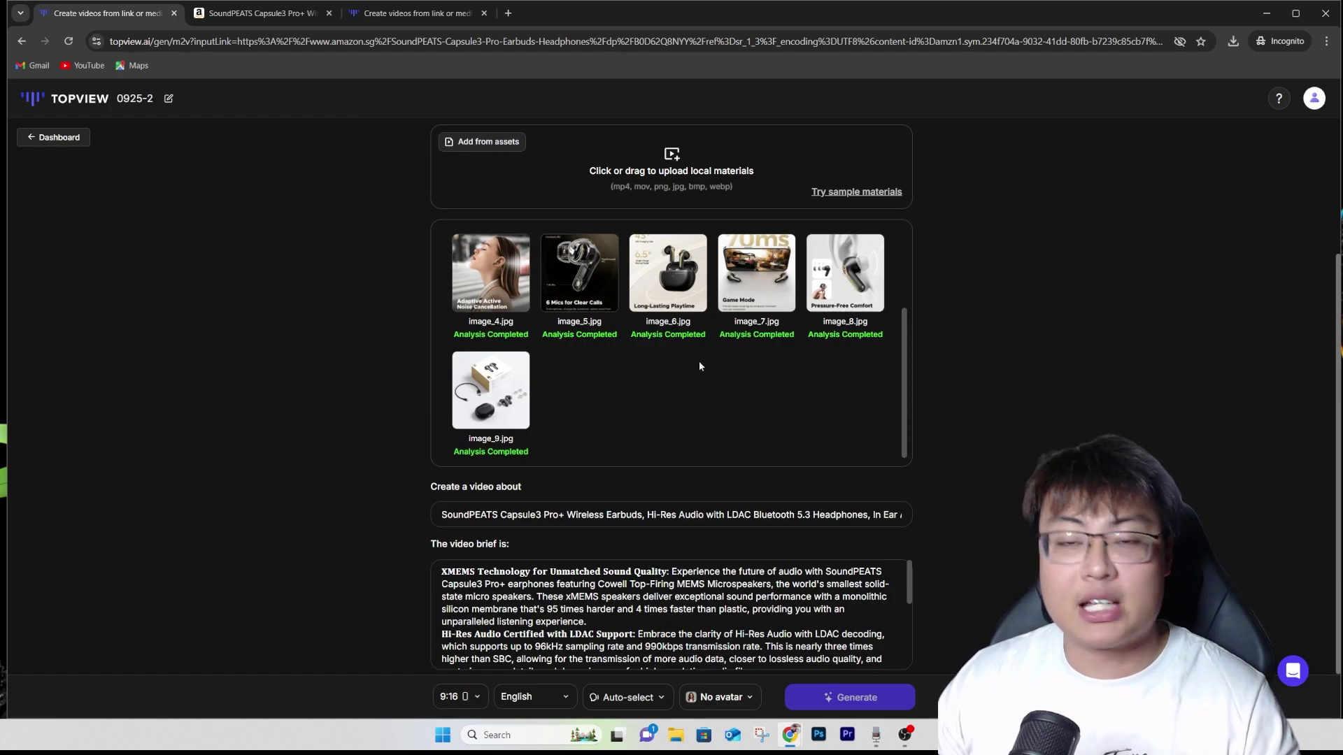
# Review the pre-filled product title and the generated XMEMS video brief
pyautogui.scroll(-1, 688, 367)
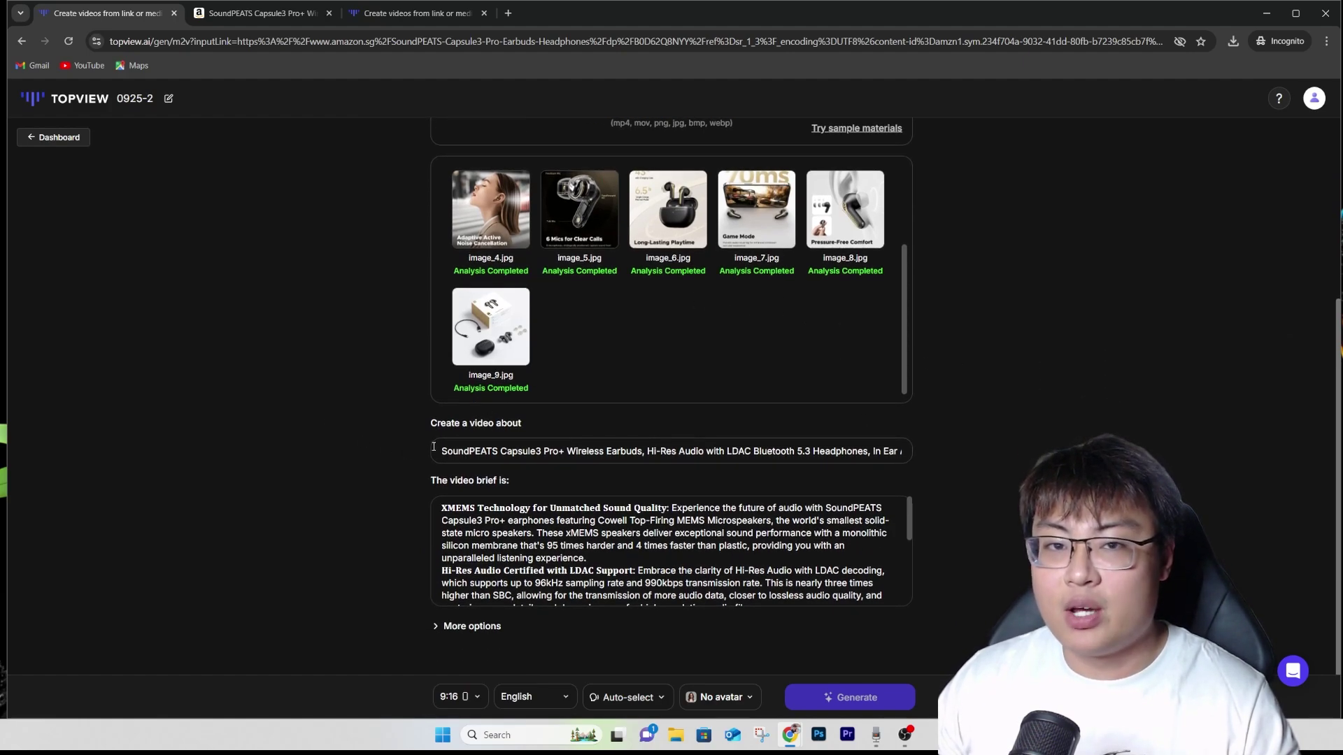
pyautogui.moveTo(438, 454); pyautogui.dragTo(963, 454)
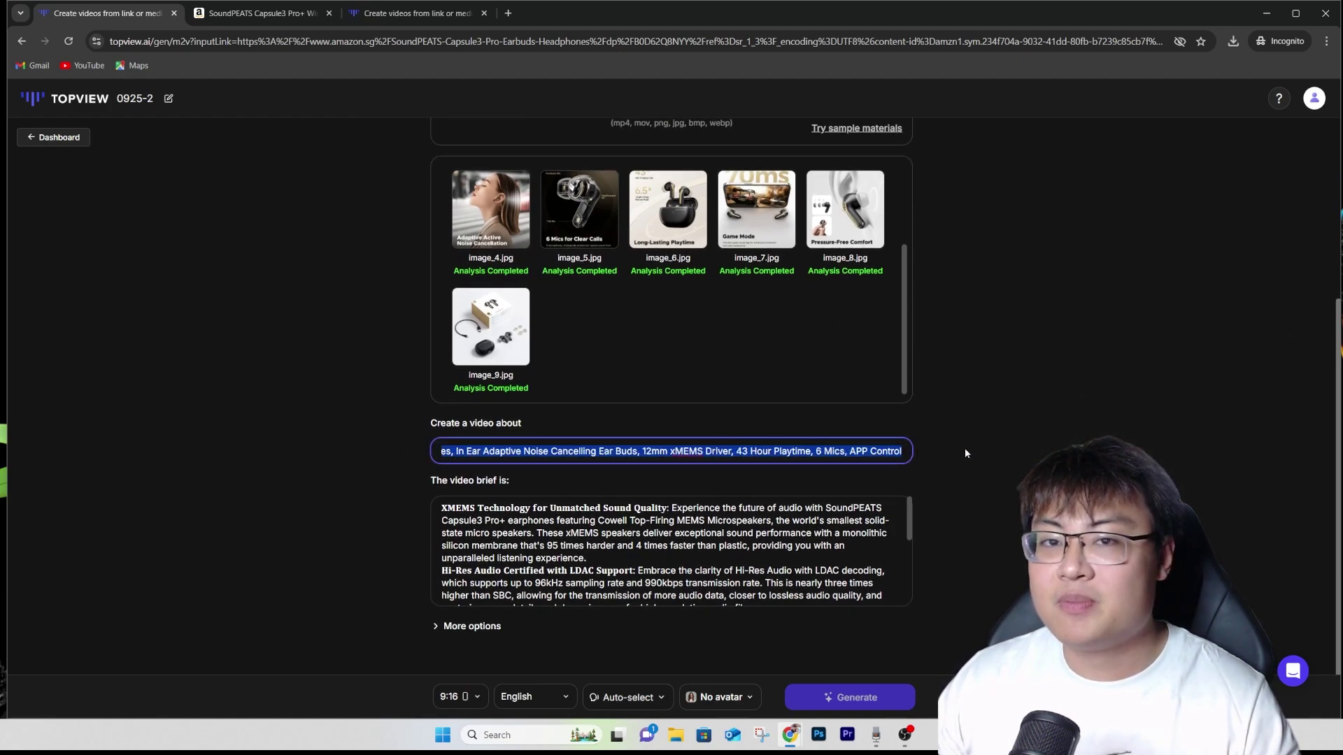
pyautogui.click(812, 451)
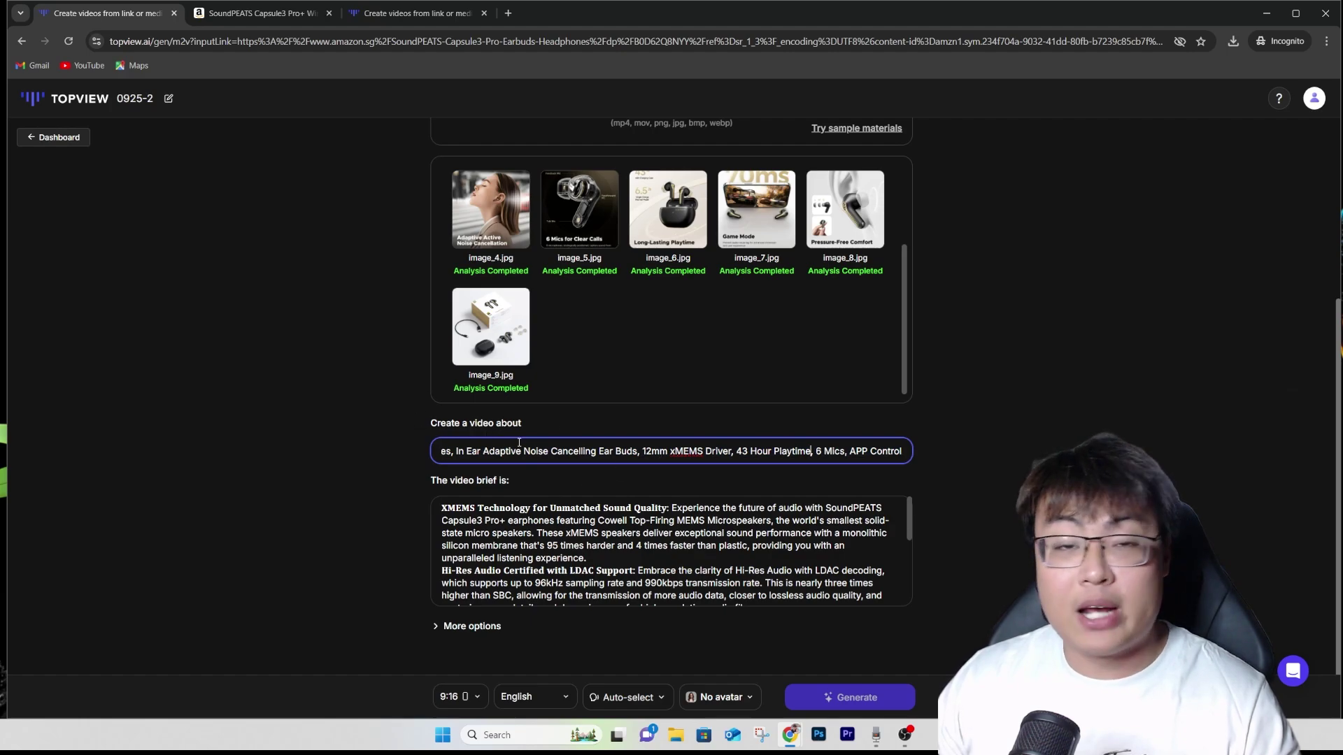
pyautogui.moveTo(497, 452); pyautogui.dragTo(302, 465)
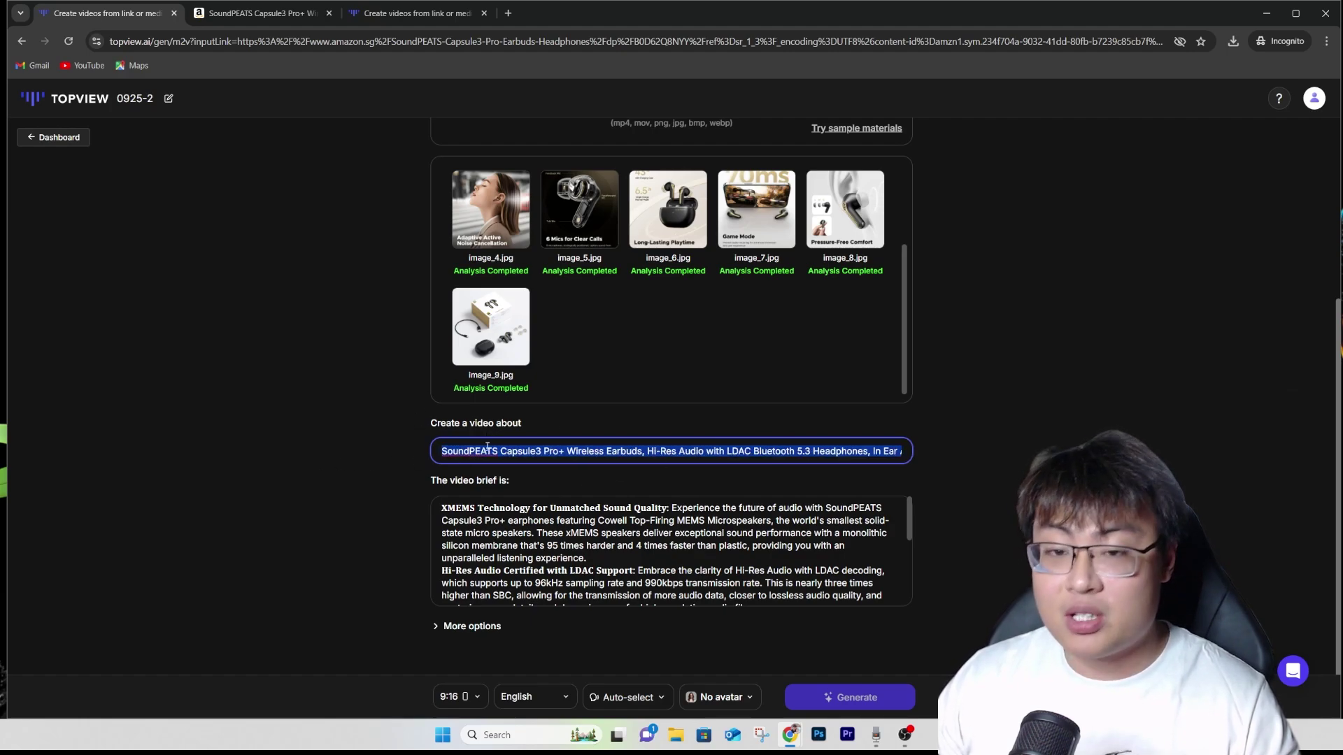
pyautogui.click(488, 449)
pyautogui.scroll(-1, 505, 533)
pyautogui.scroll(1, 505, 533)
pyautogui.moveTo(442, 506); pyautogui.dragTo(919, 696)
pyautogui.click(322, 174)
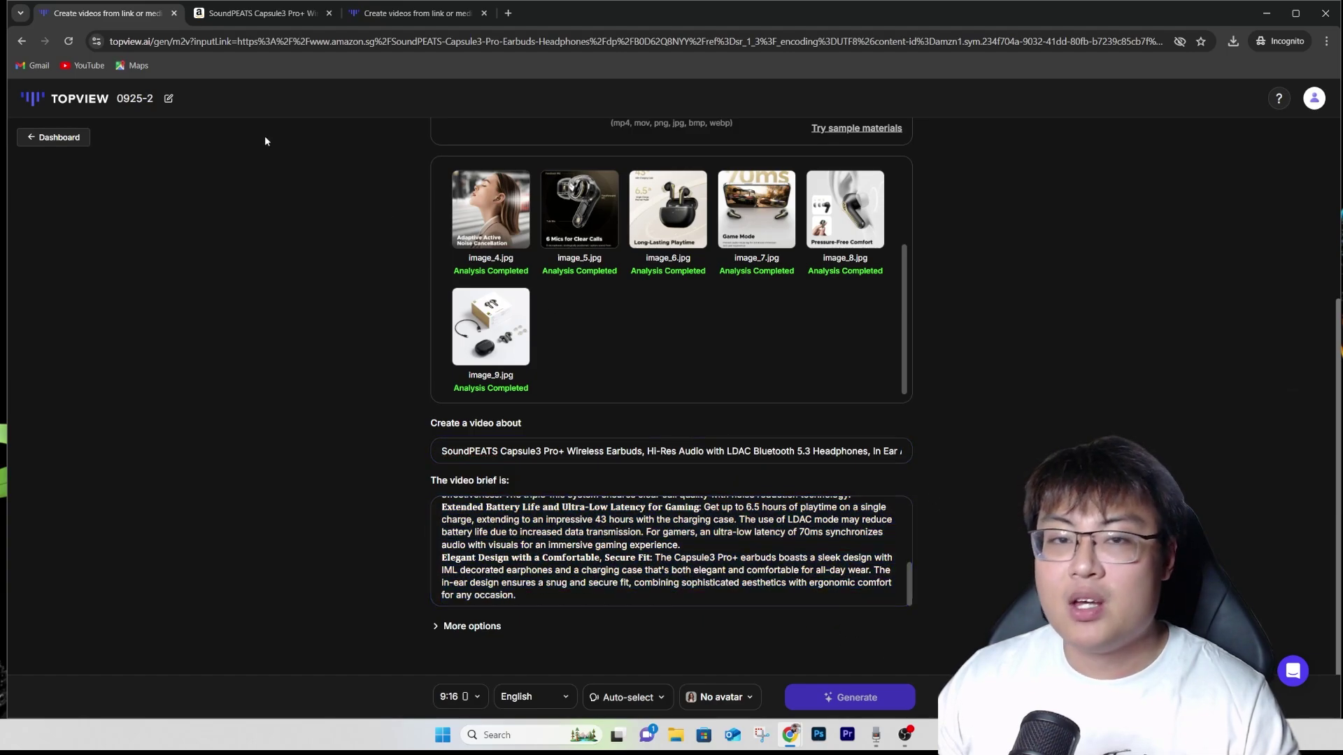
# Compare the brief with the Amazon listing and show the aspect-ratio choices, keeping 9:16
pyautogui.click(259, 13)
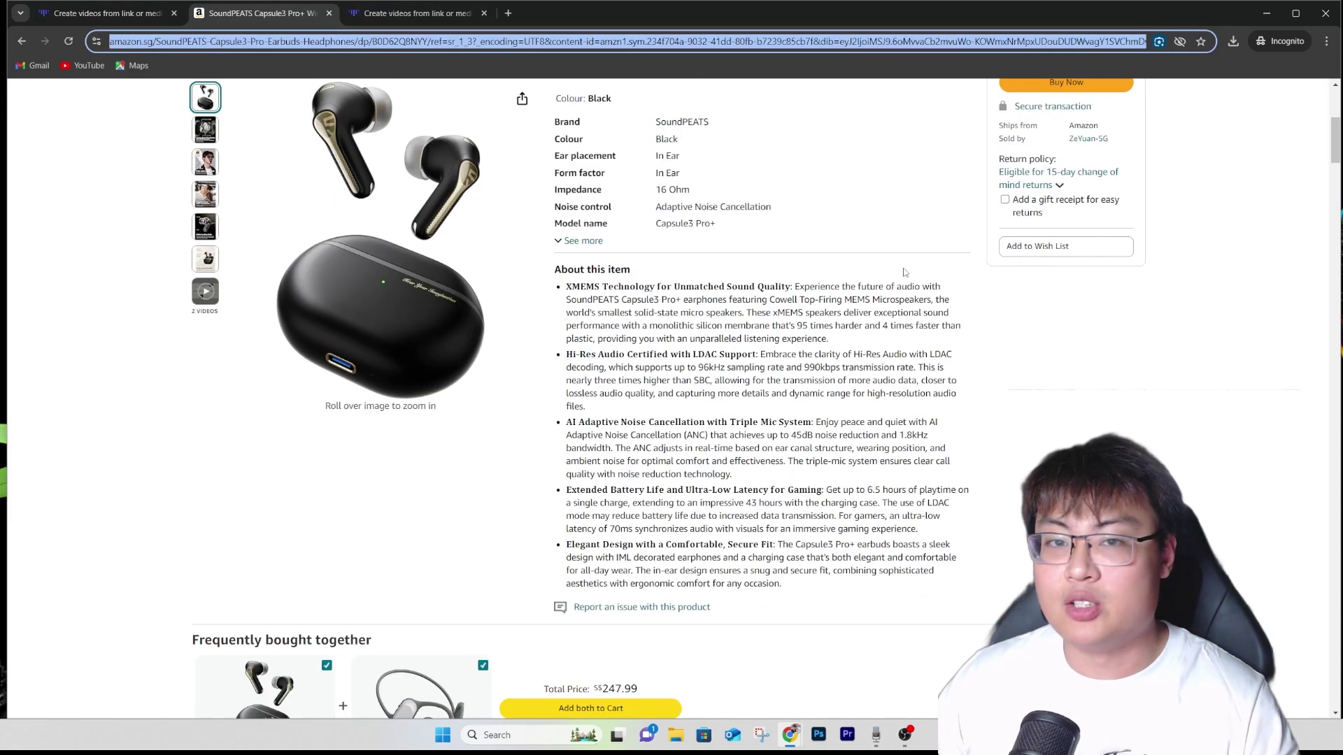
pyautogui.hotkey('ctrl', 'shift', 'Tab')
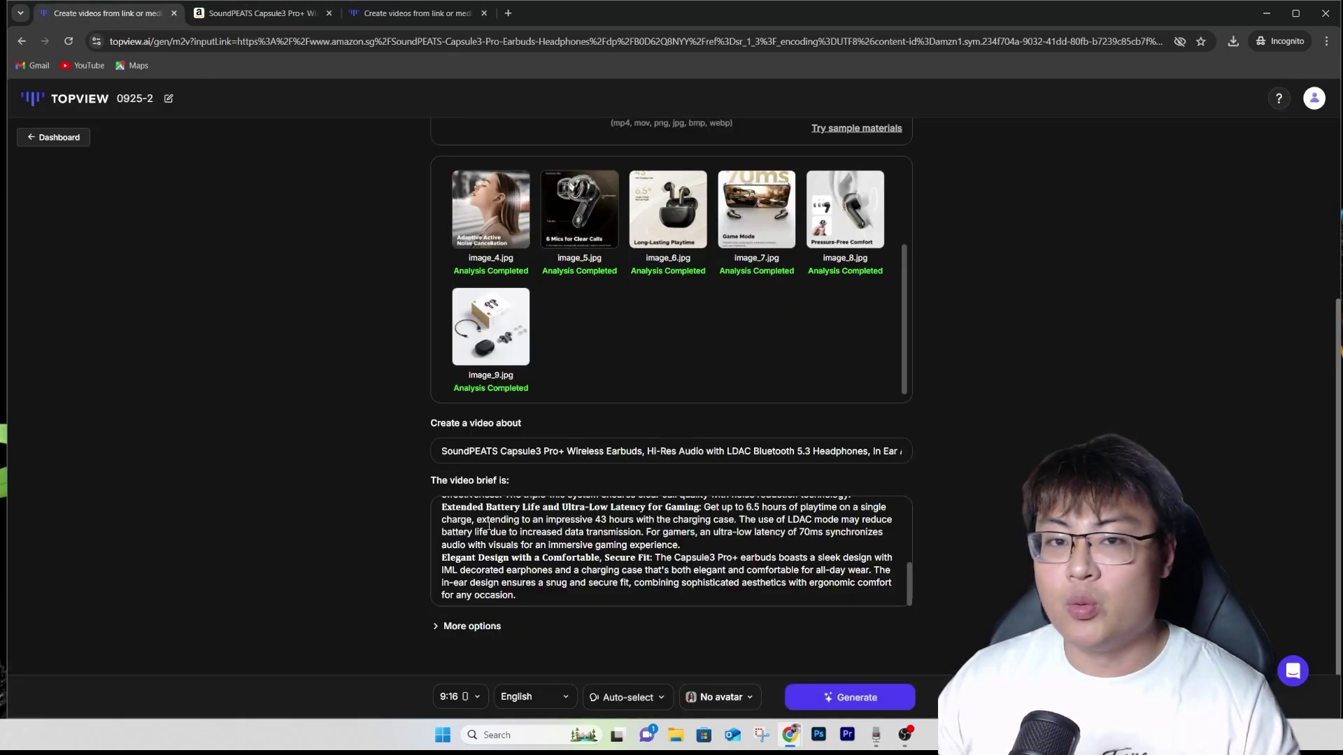
pyautogui.scroll(8, 487, 526)
pyautogui.scroll(-3, 557, 505)
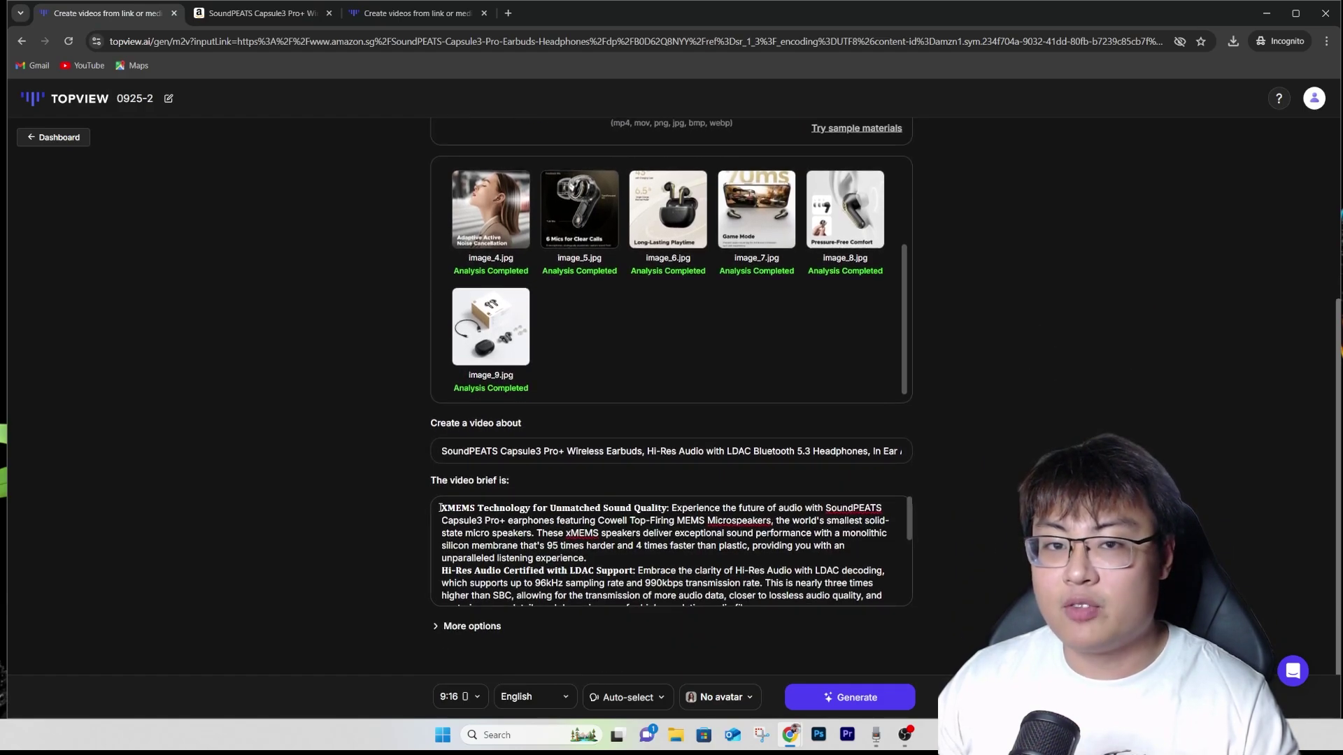
pyautogui.click(440, 508)
pyautogui.hotkey('ctrl', 'a')
pyautogui.click(557, 539)
pyautogui.scroll(-4, 558, 539)
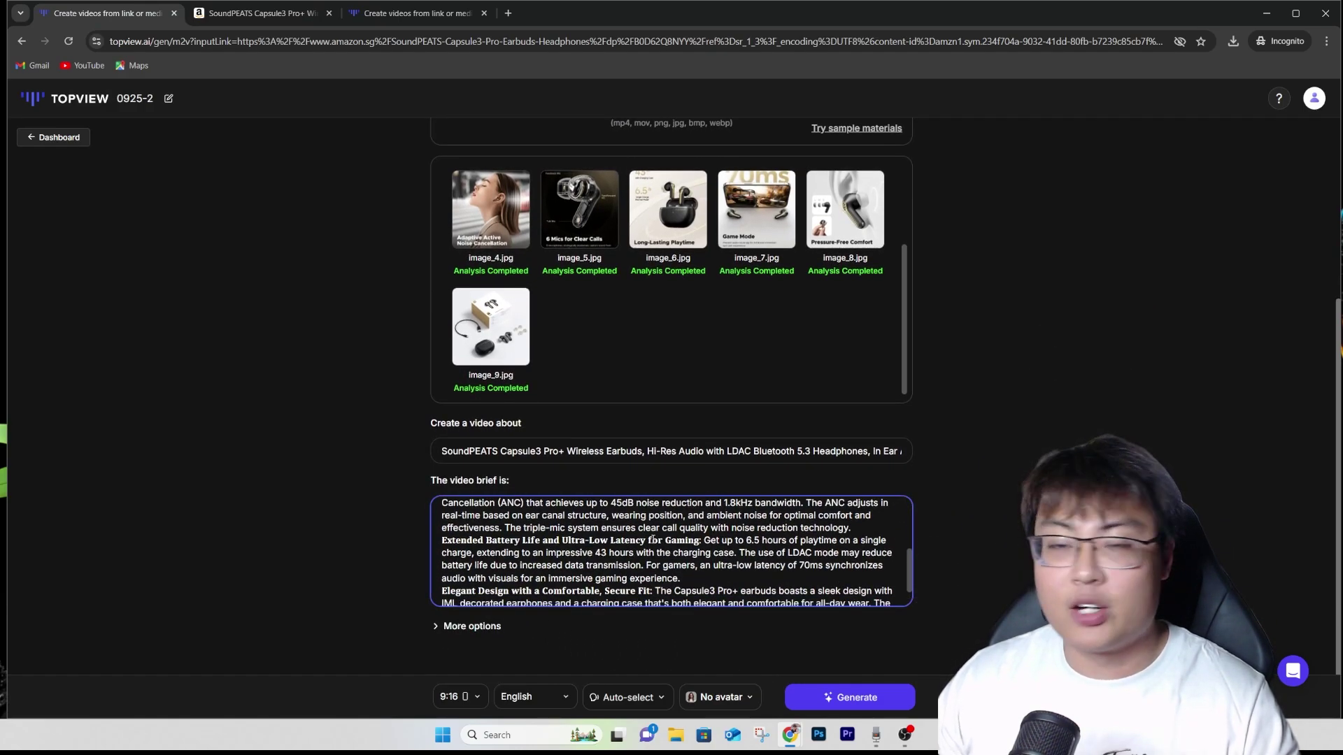
pyautogui.scroll(-1, 653, 540)
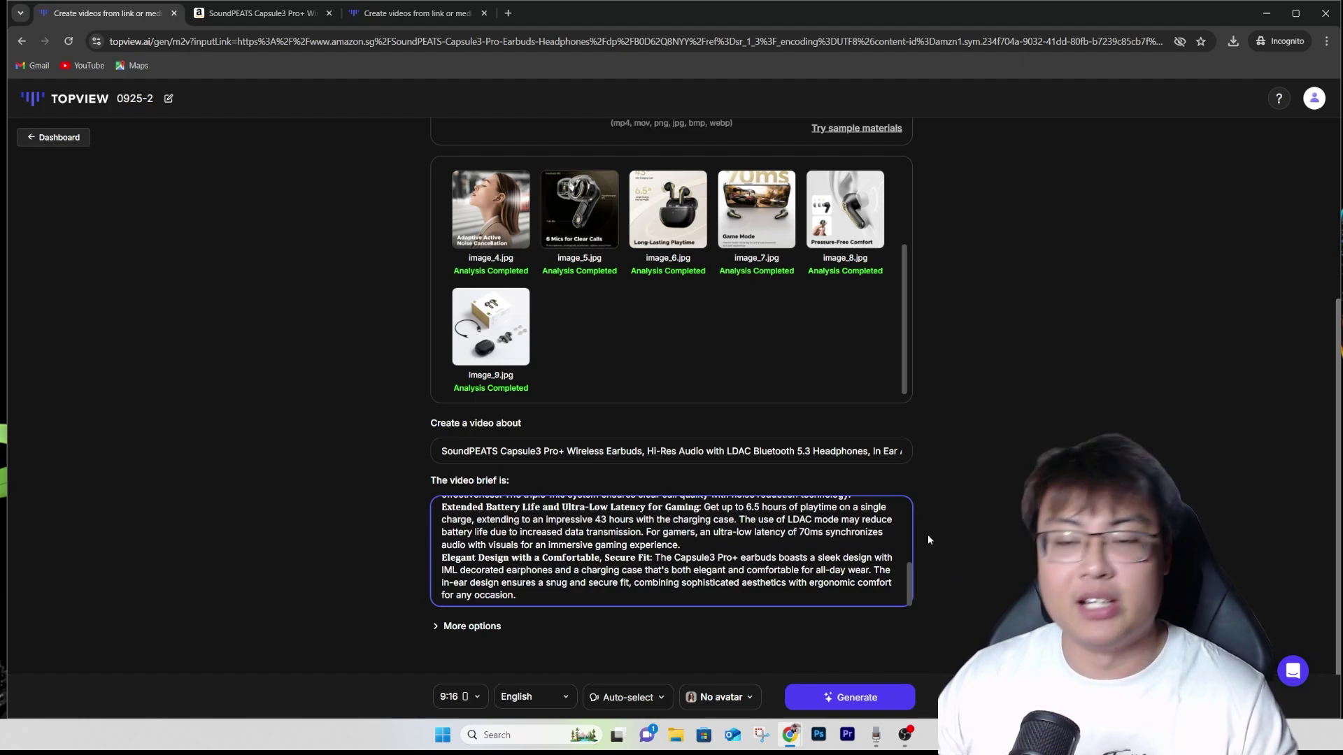
pyautogui.click(459, 696)
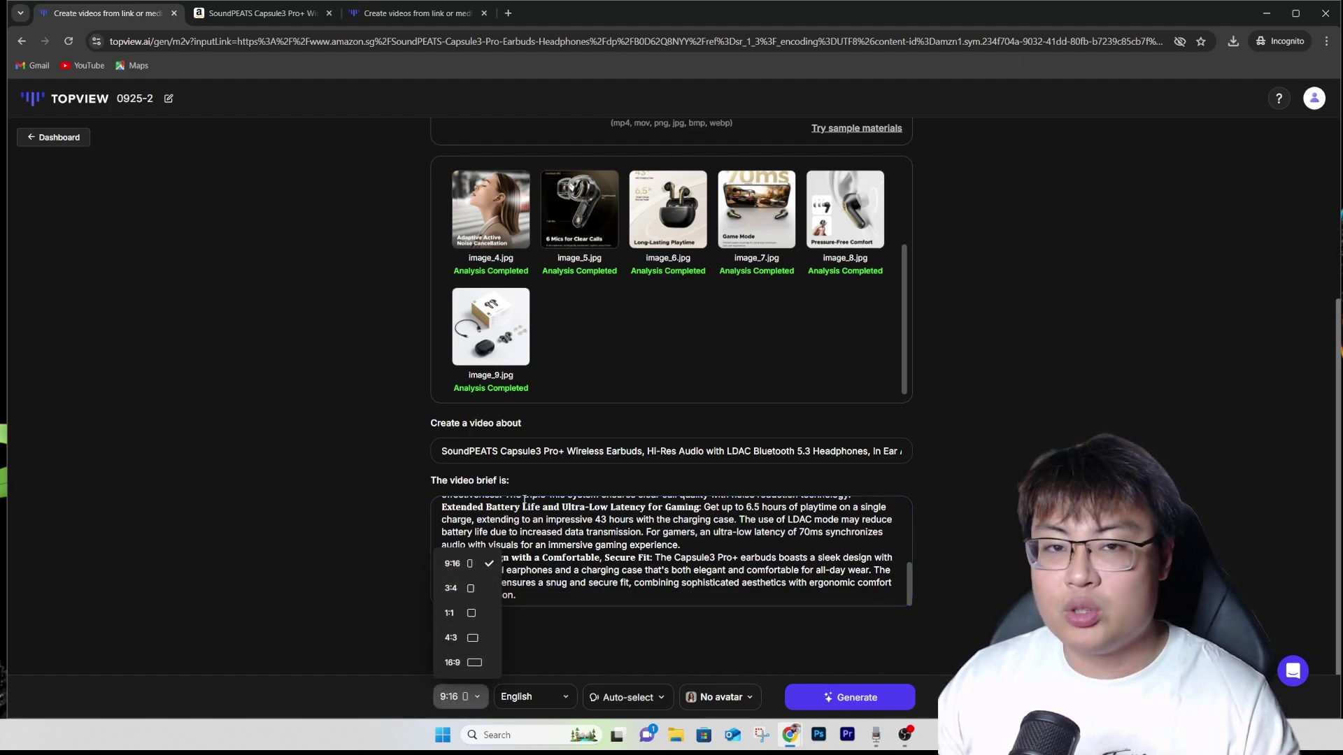
# Keep the 9:16 format and English video language, then bring up the voice choices
pyautogui.click(478, 573)
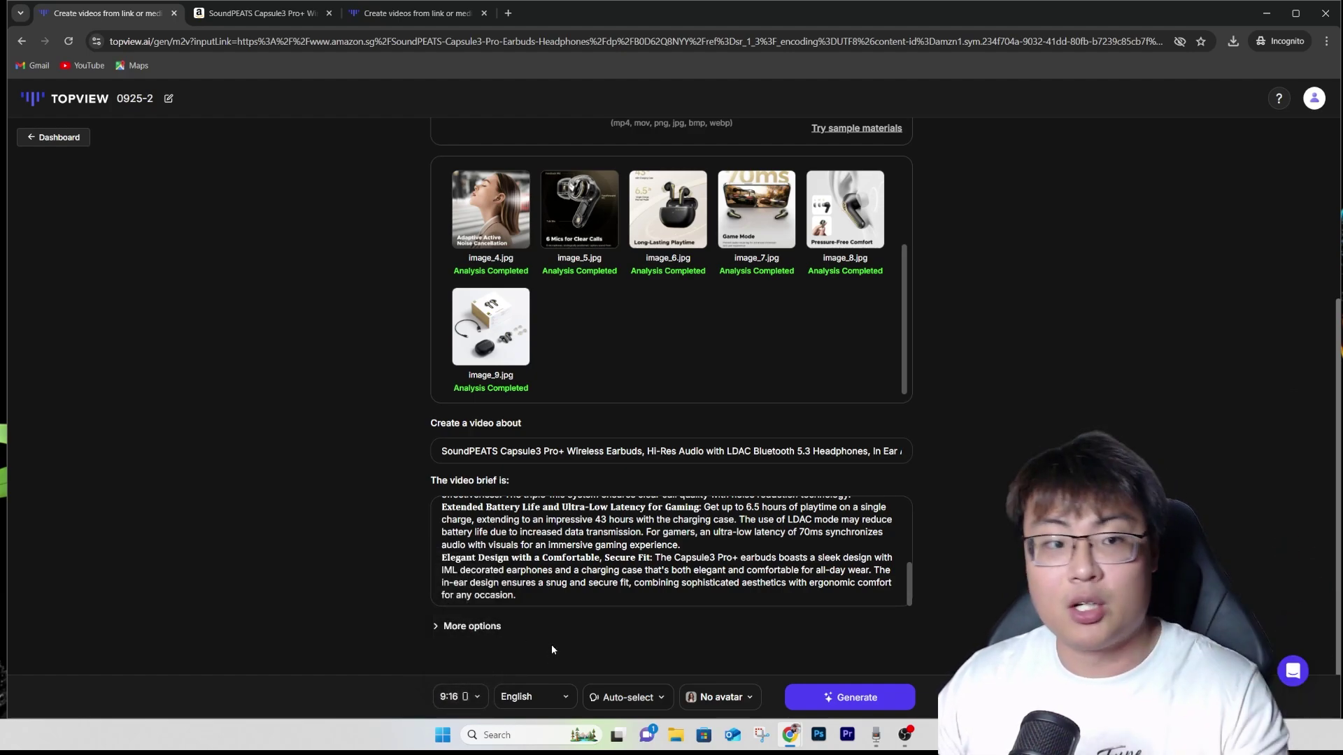
pyautogui.click(535, 696)
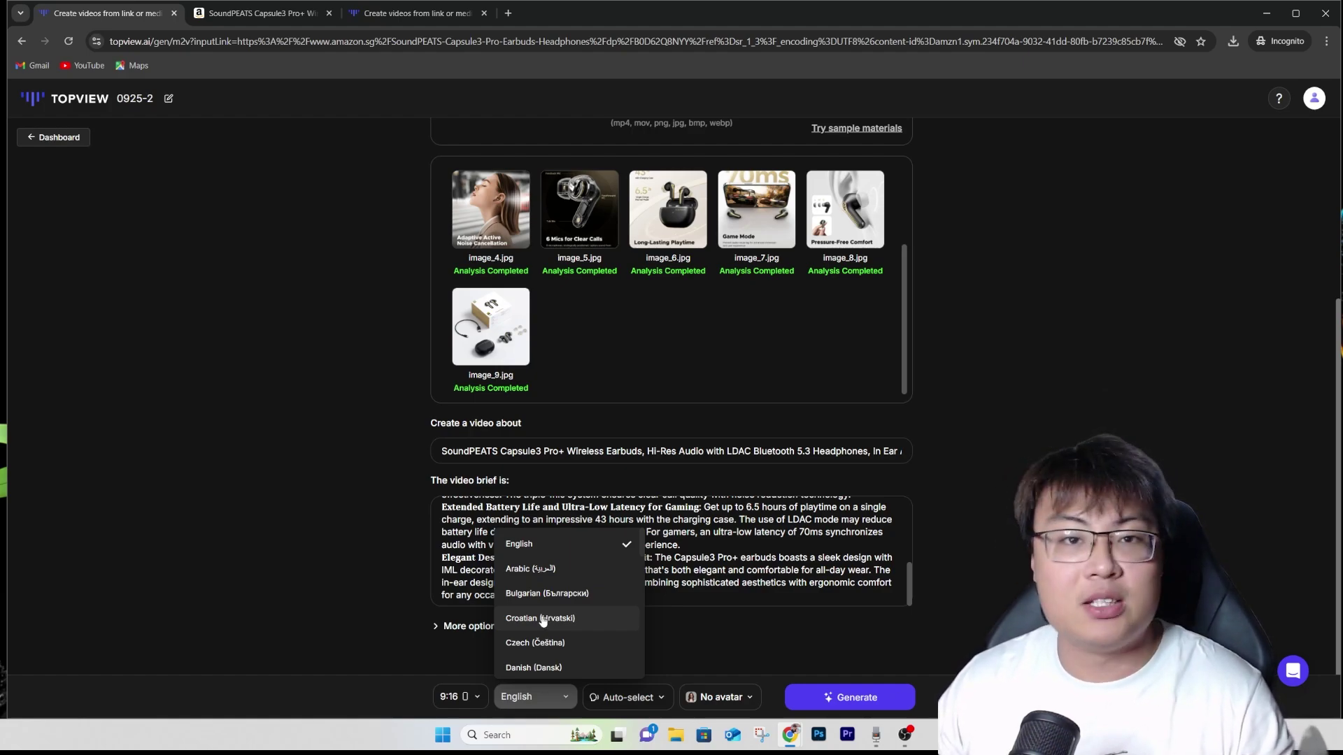
pyautogui.scroll(-8, 553, 623)
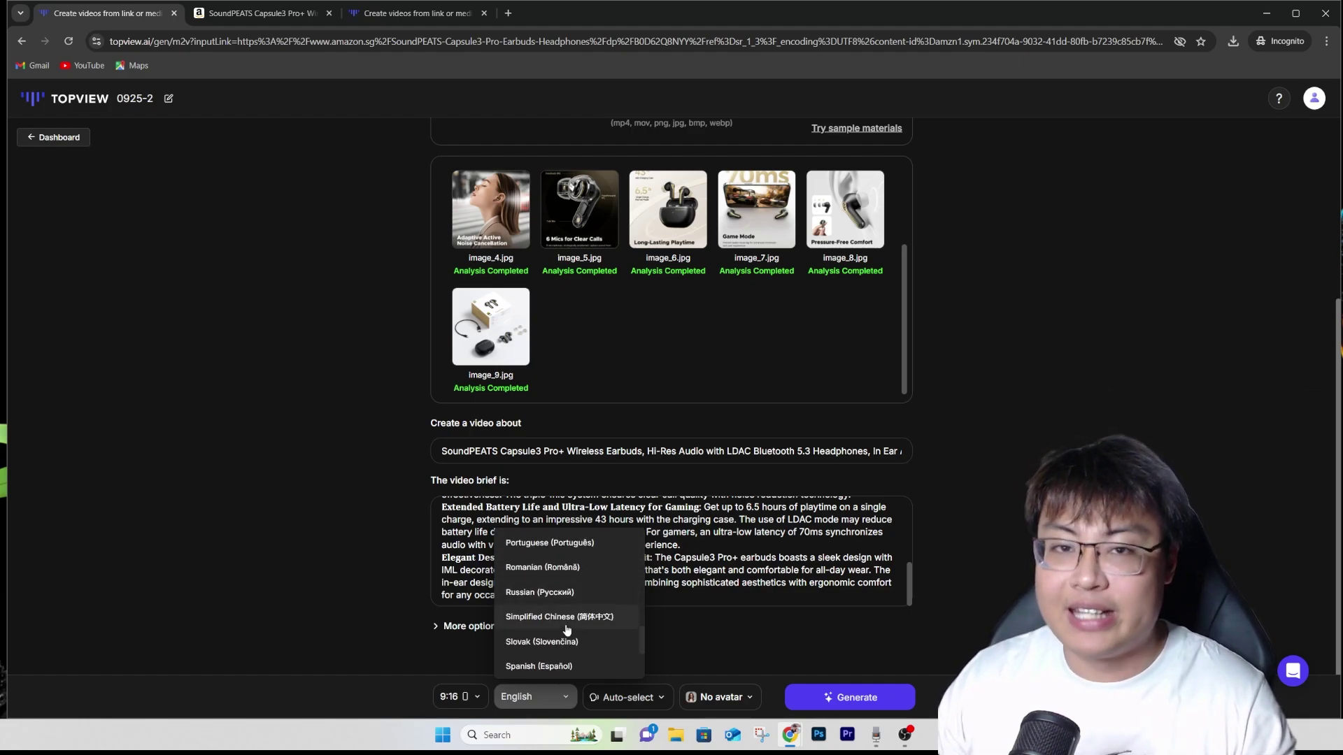
pyautogui.scroll(-3, 566, 631)
pyautogui.scroll(4, 579, 647)
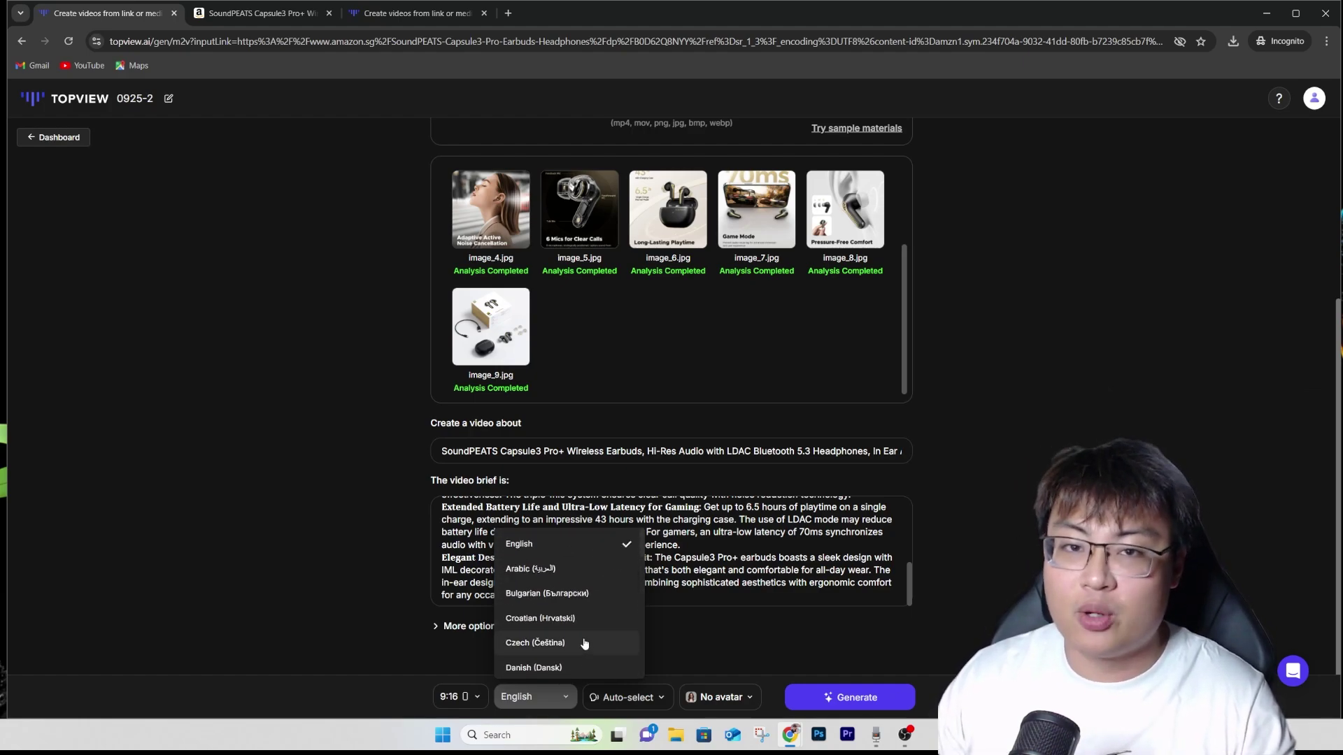
pyautogui.scroll(-4, 580, 630)
pyautogui.scroll(3, 567, 608)
pyautogui.scroll(3, 562, 599)
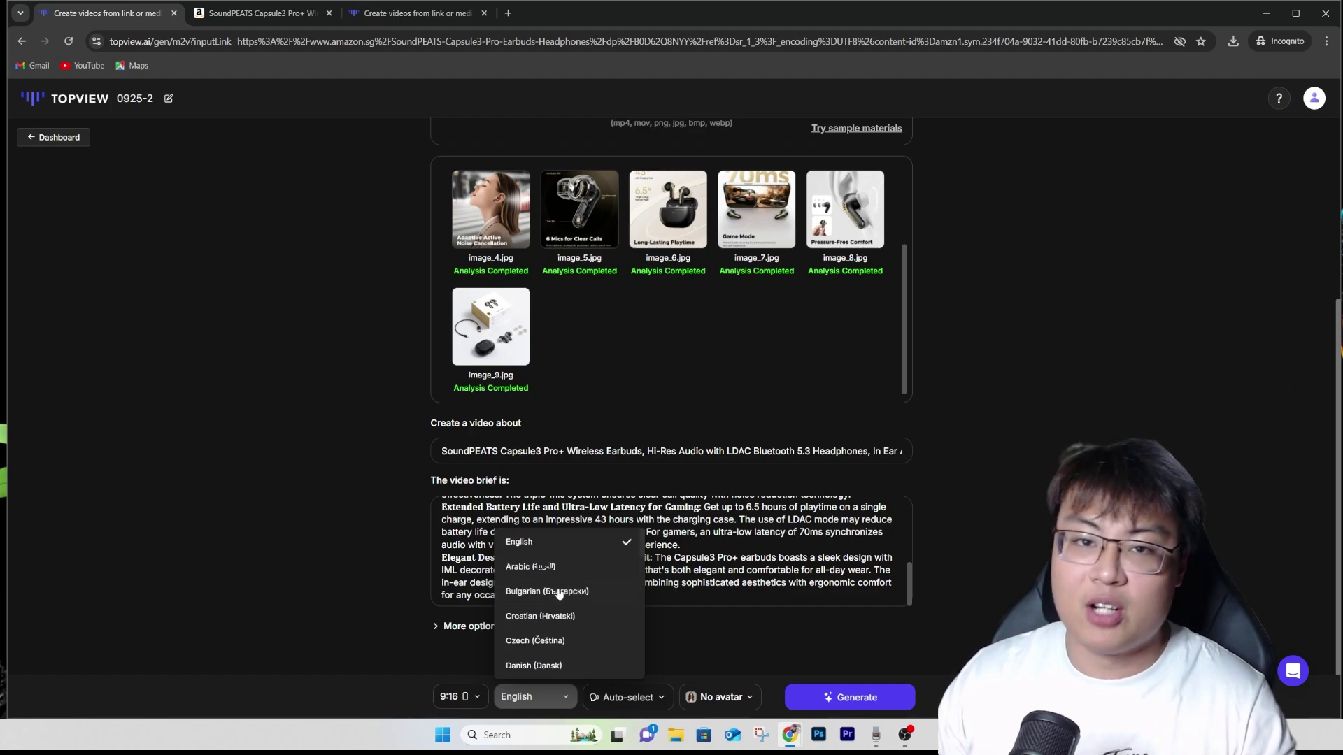
pyautogui.click(698, 627)
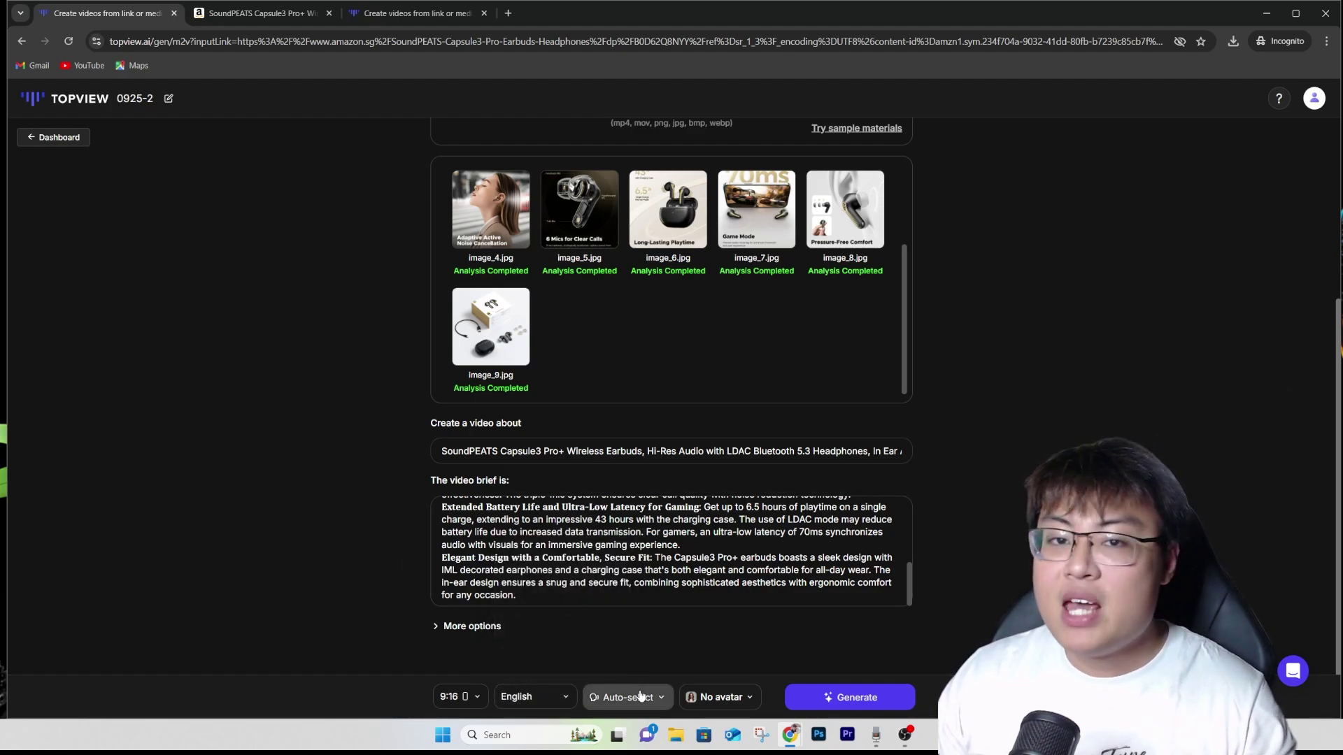
pyautogui.click(626, 698)
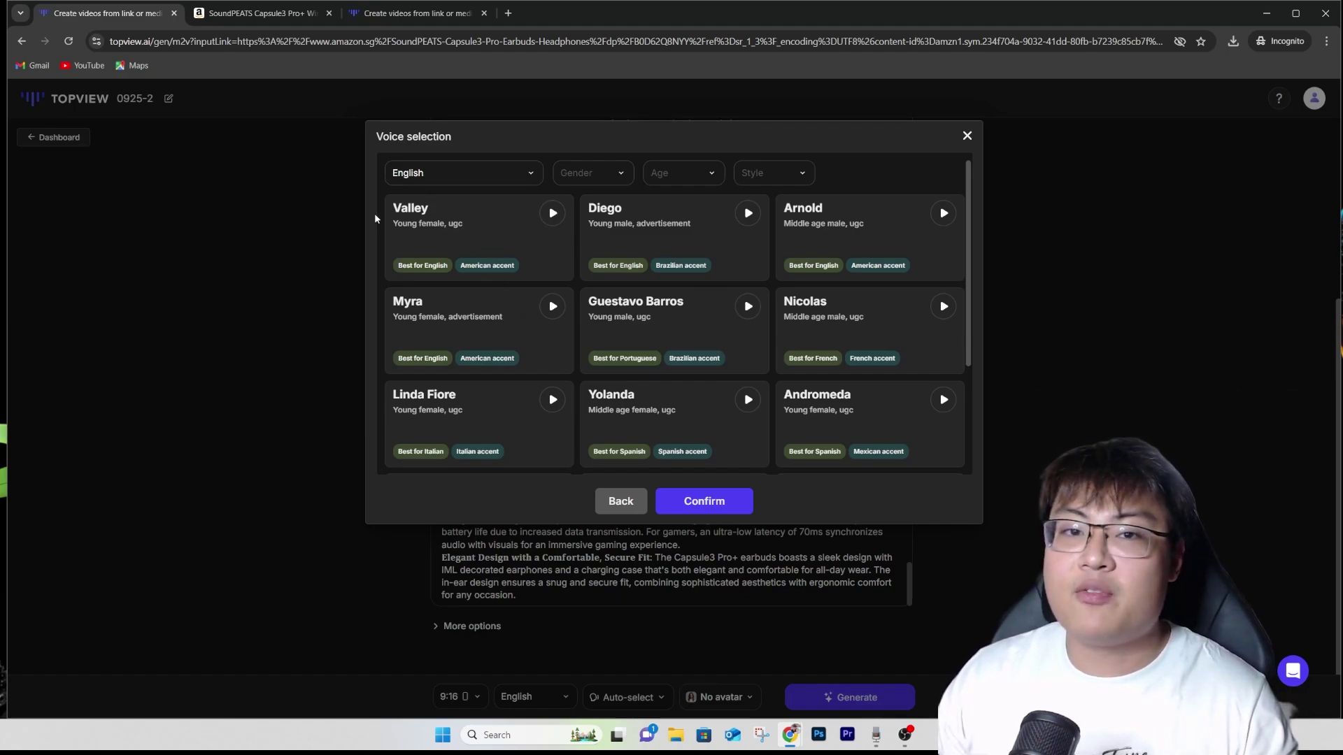
# Set the voice language to Bulgarian, also switching the script language to Bulgarian
pyautogui.scroll(-3, 713, 266)
pyautogui.scroll(3, 623, 306)
pyautogui.scroll(-3, 587, 302)
pyautogui.scroll(3, 588, 302)
pyautogui.click(464, 172)
pyautogui.click(461, 253)
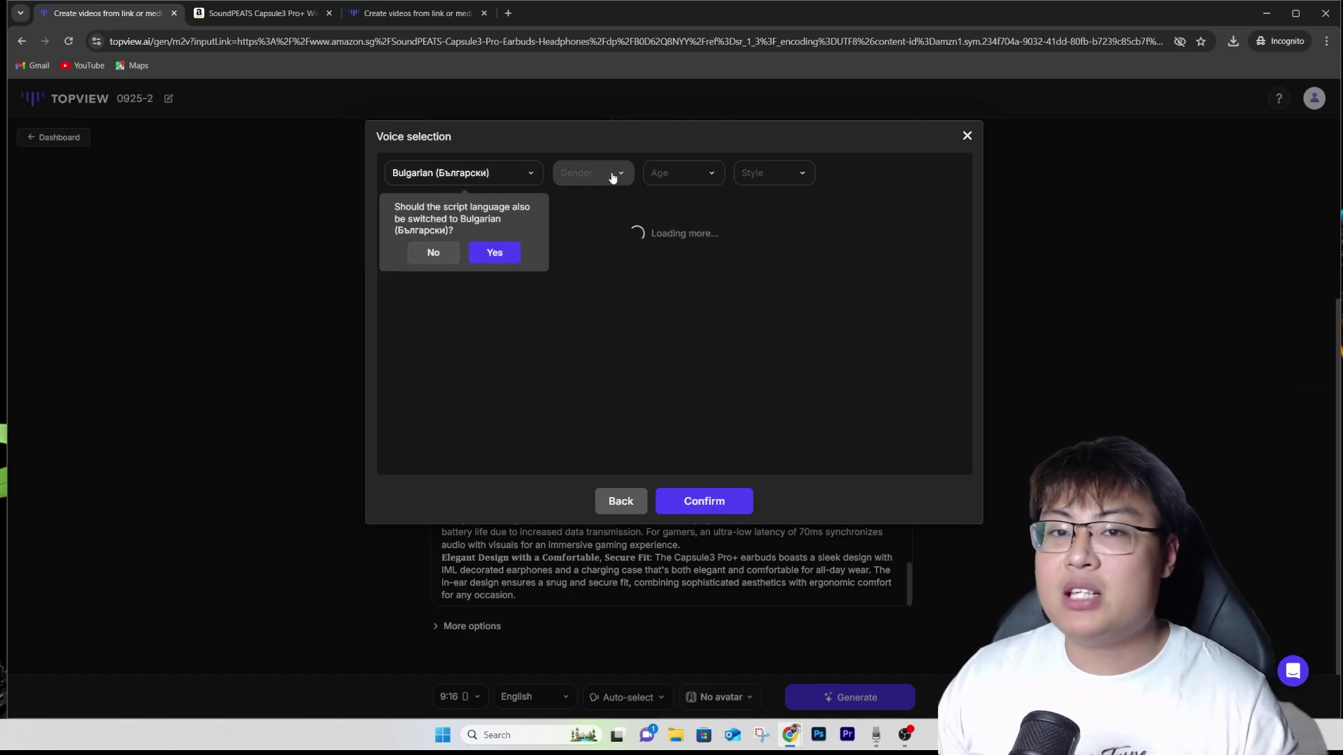
pyautogui.click(480, 251)
pyautogui.scroll(-3, 647, 339)
pyautogui.scroll(3, 683, 299)
# Filter voices to English and male, check age and style, then close without choosing
pyautogui.click(443, 186)
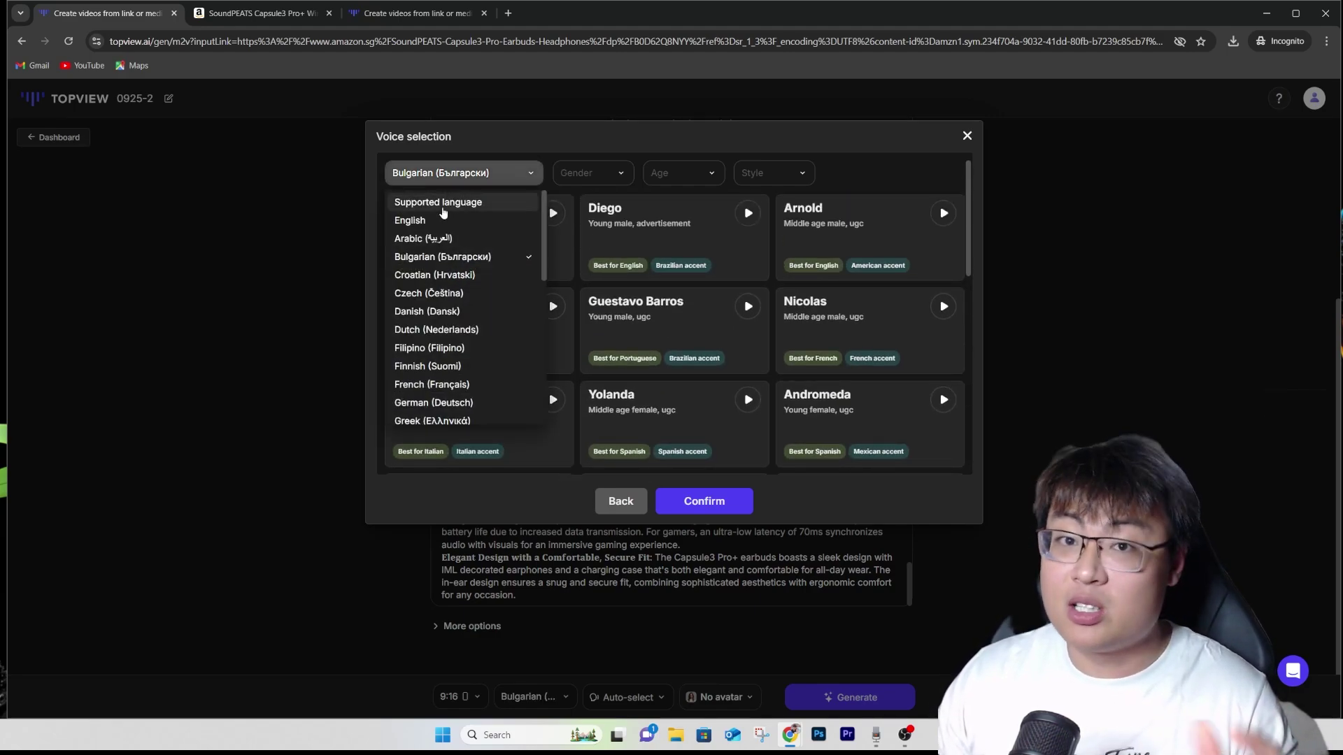
pyautogui.click(434, 219)
pyautogui.click(598, 173)
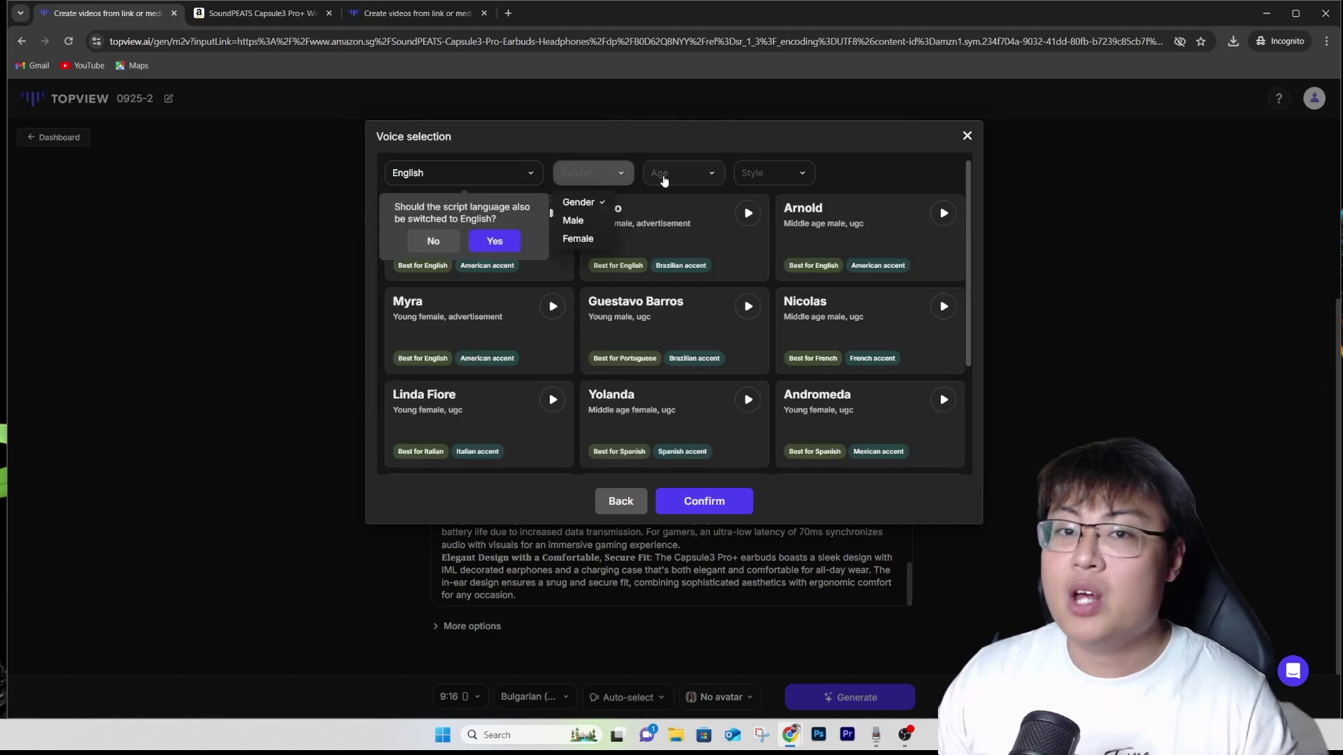
pyautogui.click(577, 220)
pyautogui.click(693, 175)
pyautogui.click(797, 173)
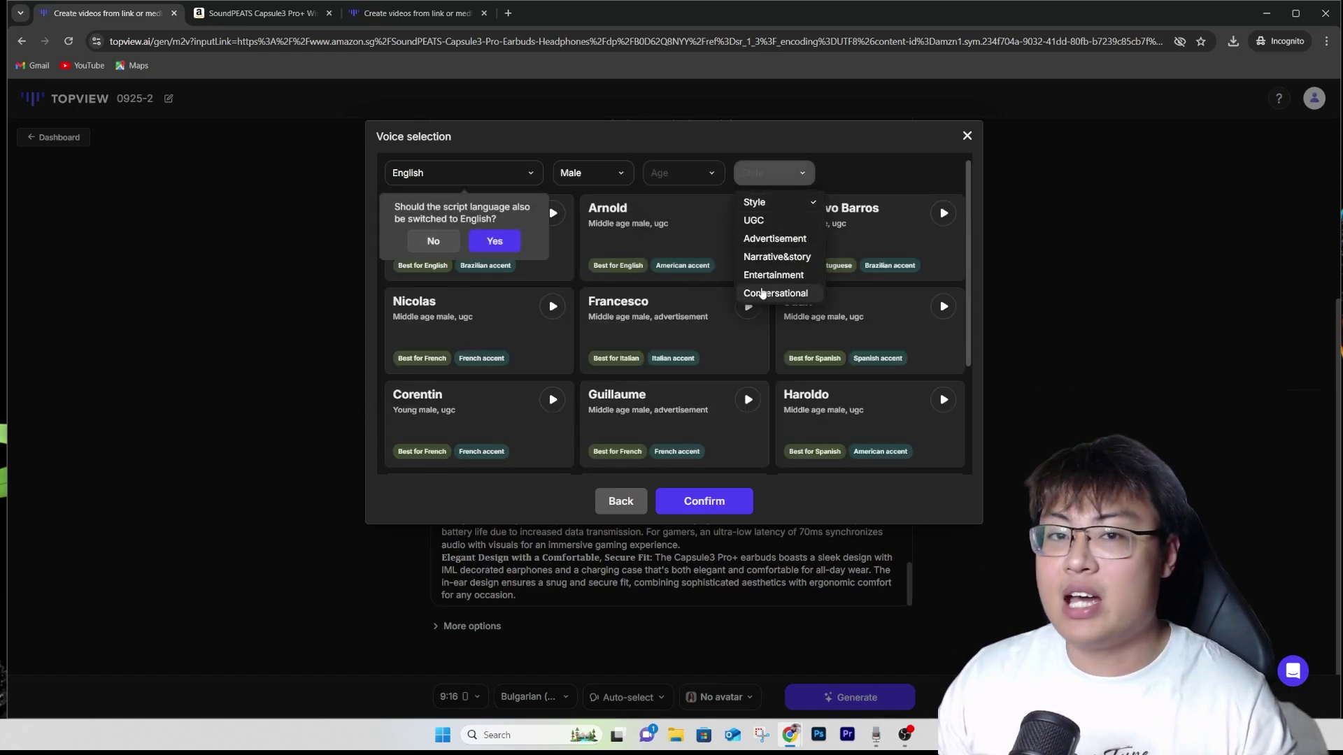
pyautogui.click(458, 245)
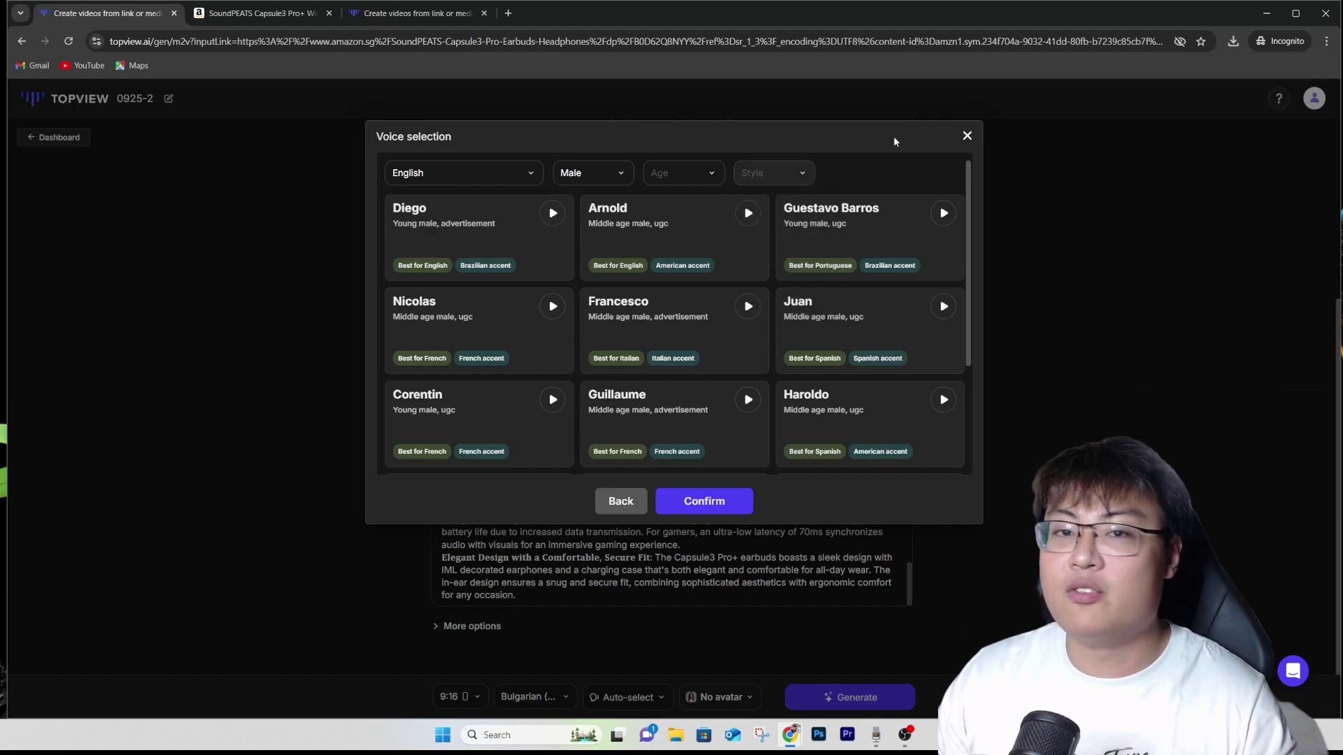
pyautogui.click(966, 136)
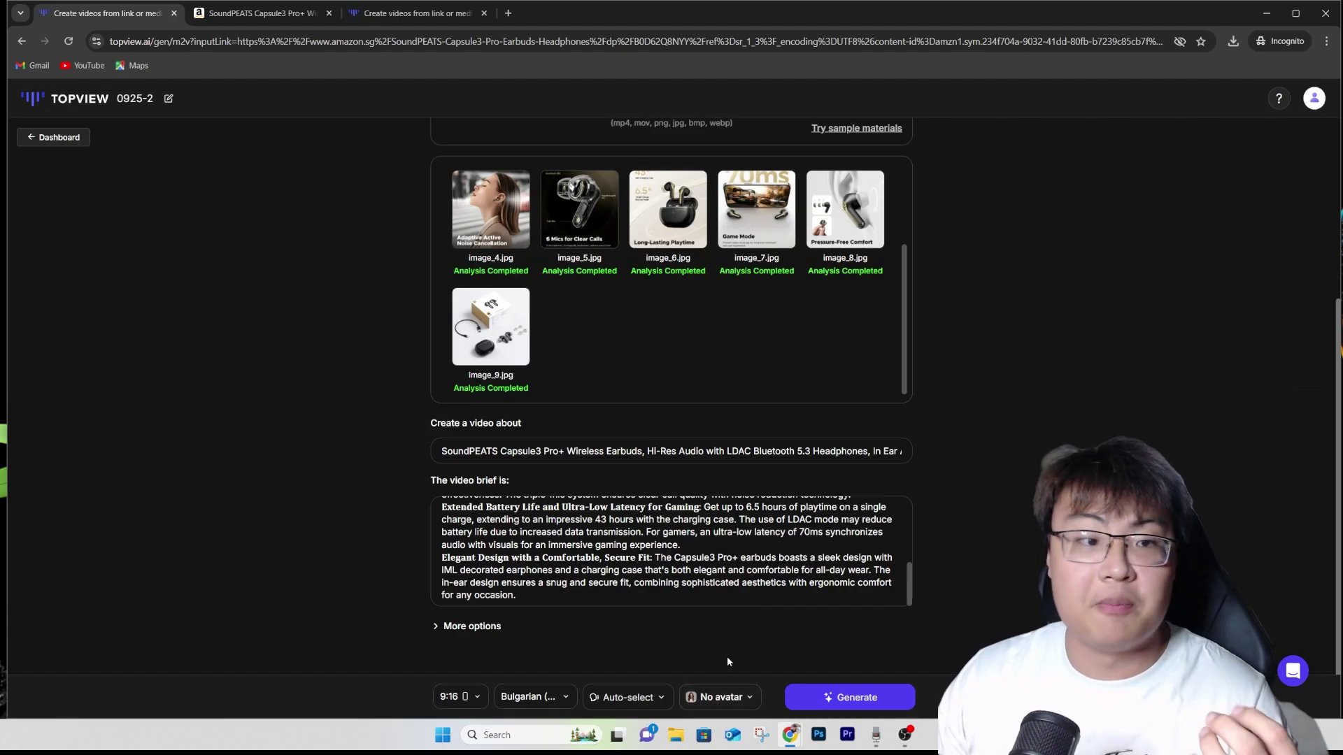
# Browse the AI avatar gallery and close it without picking an avatar
pyautogui.click(720, 697)
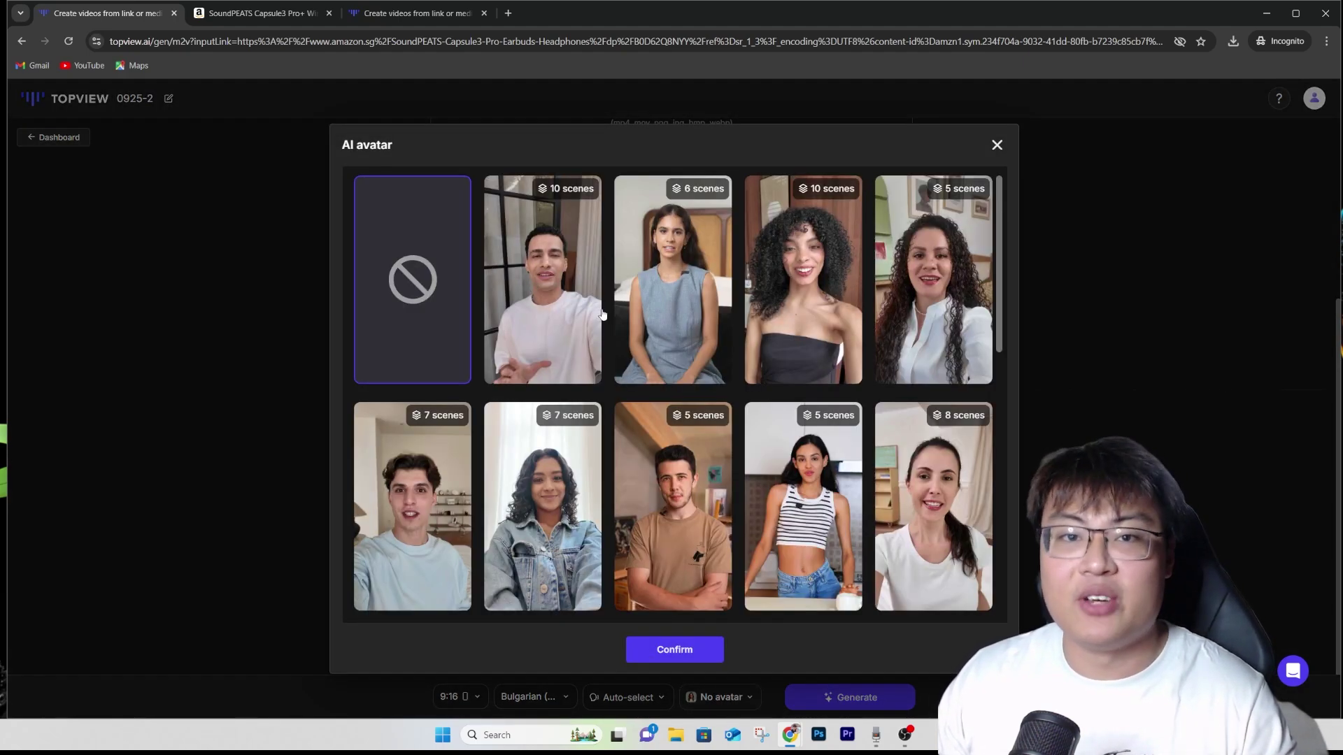
pyautogui.scroll(-10, 603, 314)
pyautogui.scroll(7, 613, 378)
pyautogui.scroll(3, 480, 316)
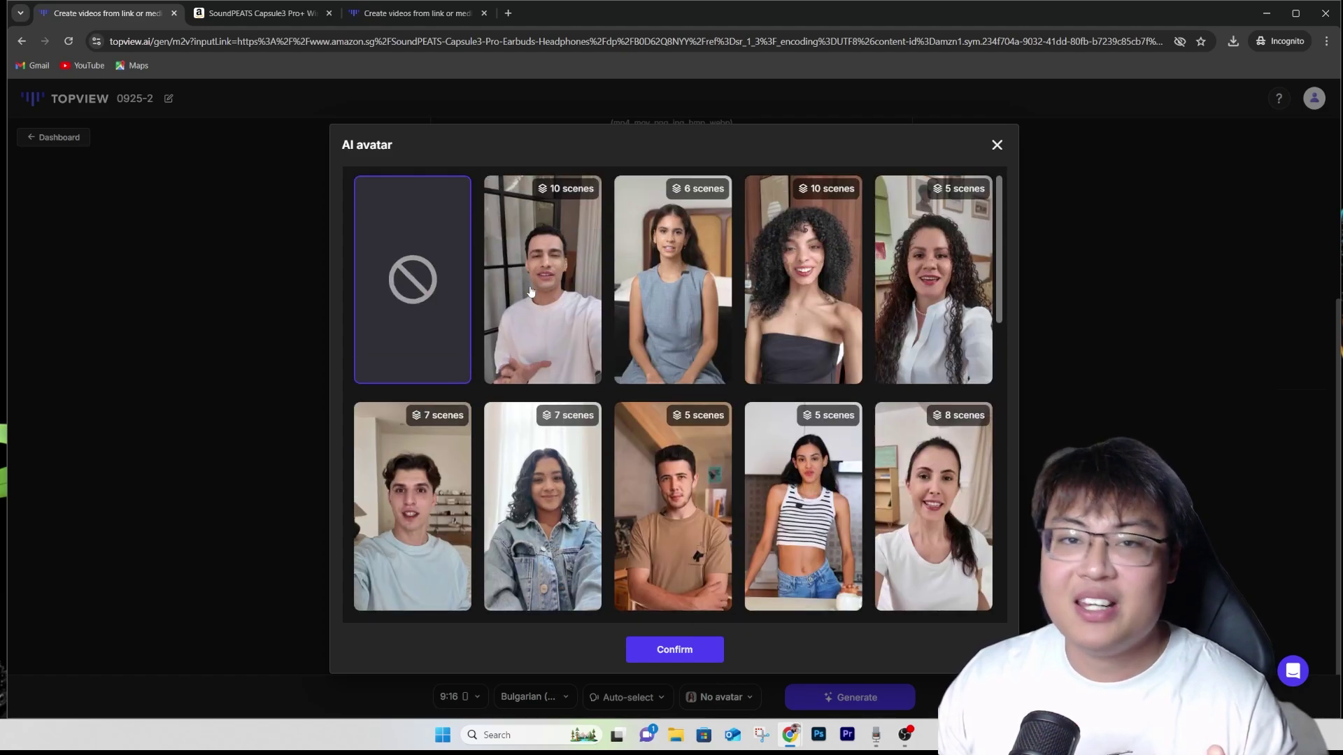
pyautogui.scroll(-7, 675, 299)
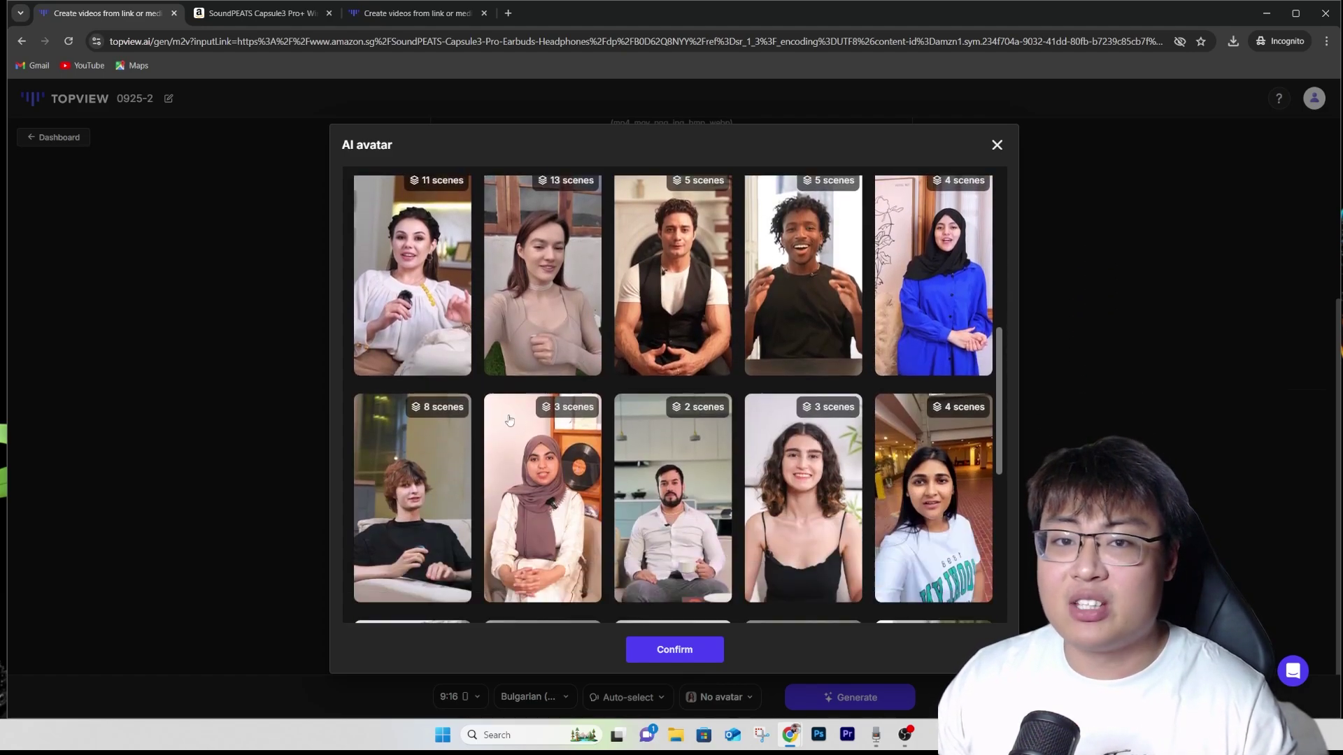
pyautogui.scroll(-5, 614, 475)
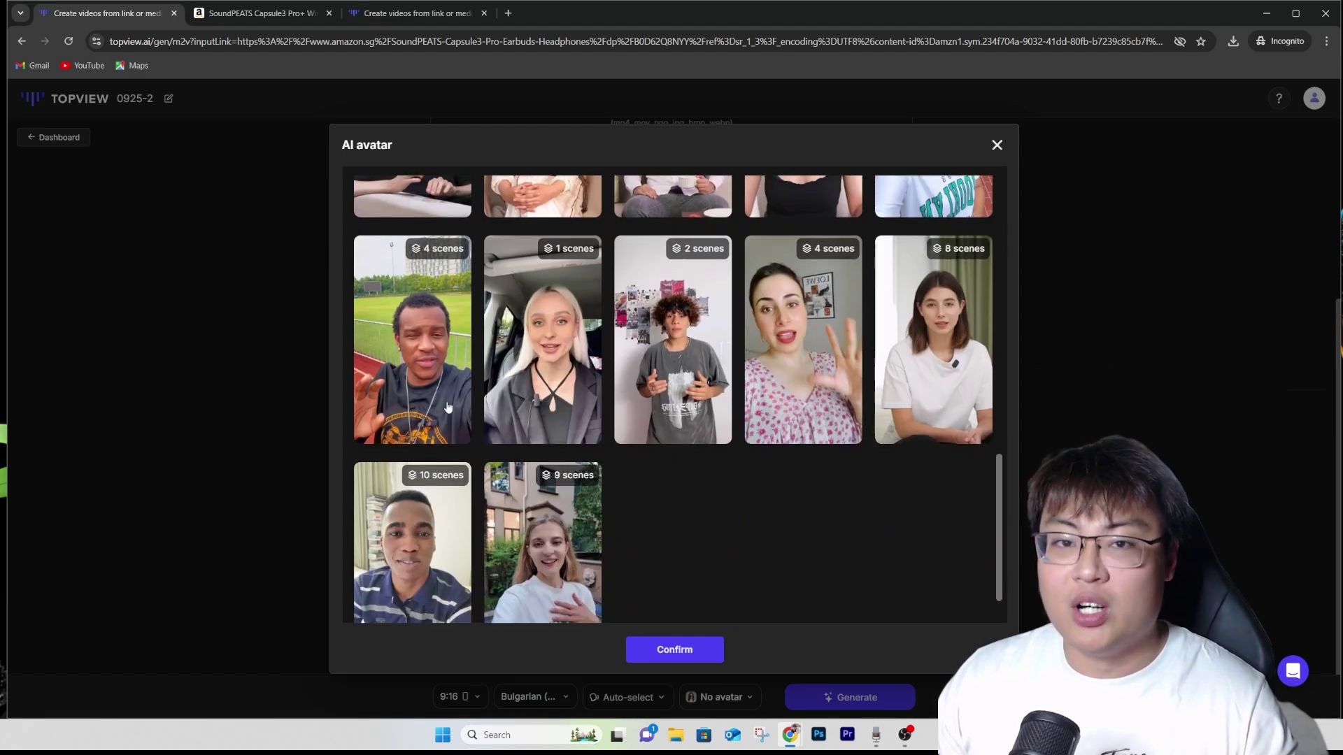
pyautogui.scroll(6, 652, 537)
pyautogui.scroll(-6, 652, 537)
pyautogui.scroll(8, 652, 536)
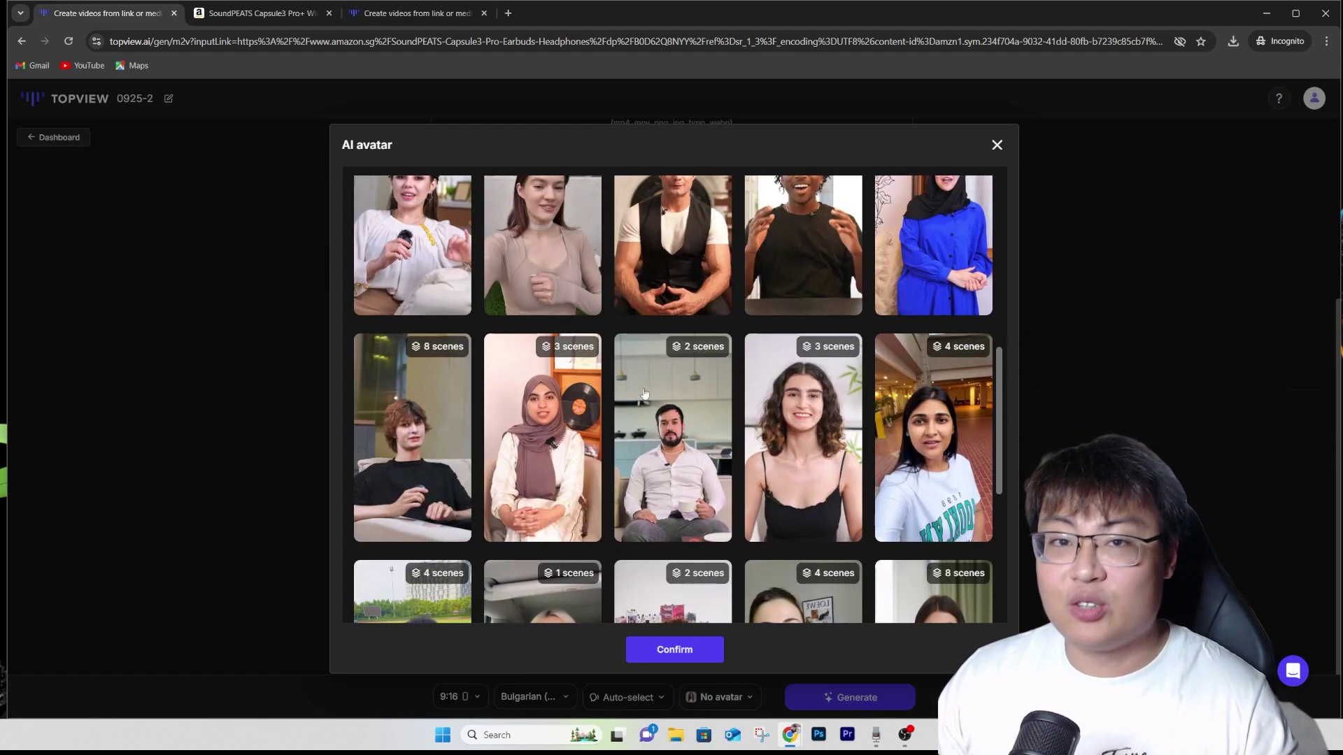
pyautogui.click(997, 145)
# On Amazon, go from the home page to the Dried & Preserved Flora category
pyautogui.click(412, 13)
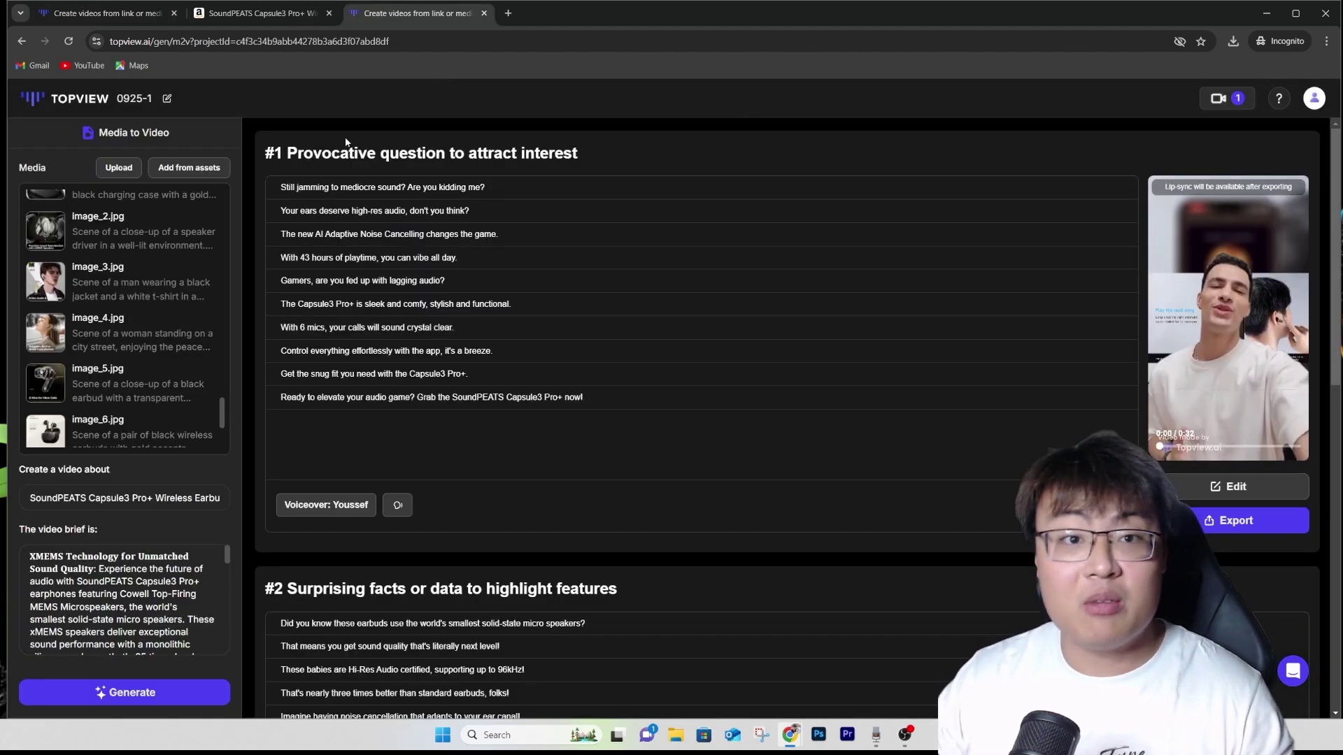
pyautogui.click(259, 13)
pyautogui.scroll(6, 258, 210)
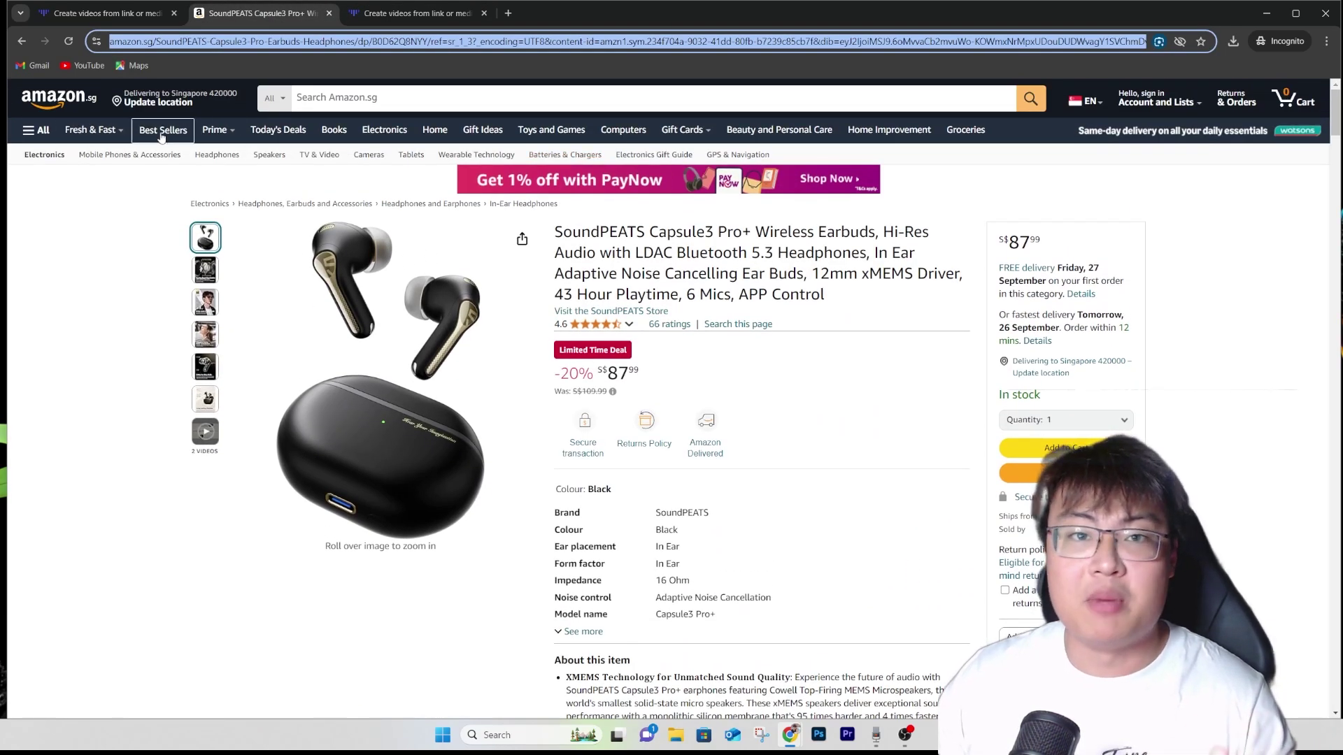
pyautogui.click(59, 98)
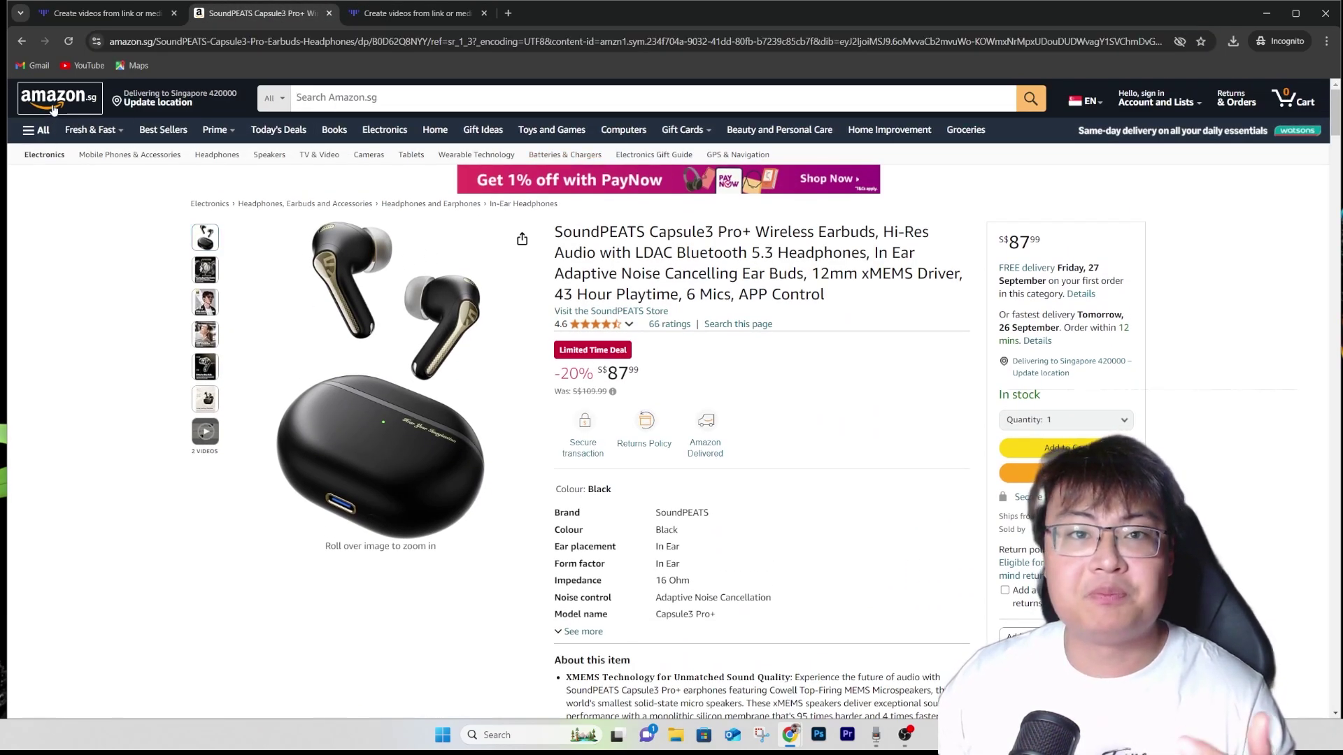
pyautogui.scroll(-8, 719, 204)
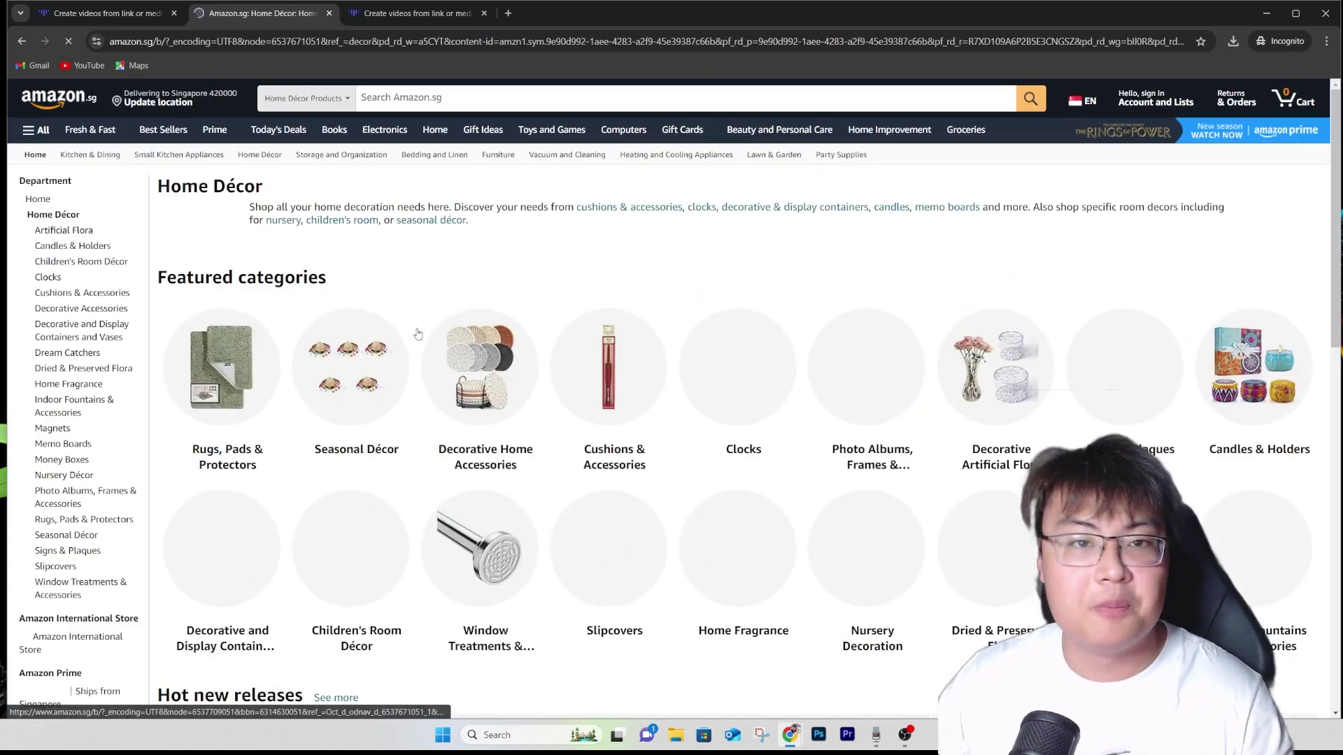
pyautogui.scroll(-3, 490, 377)
pyautogui.moveTo(714, 447)
pyautogui.scroll(3, 778, 449)
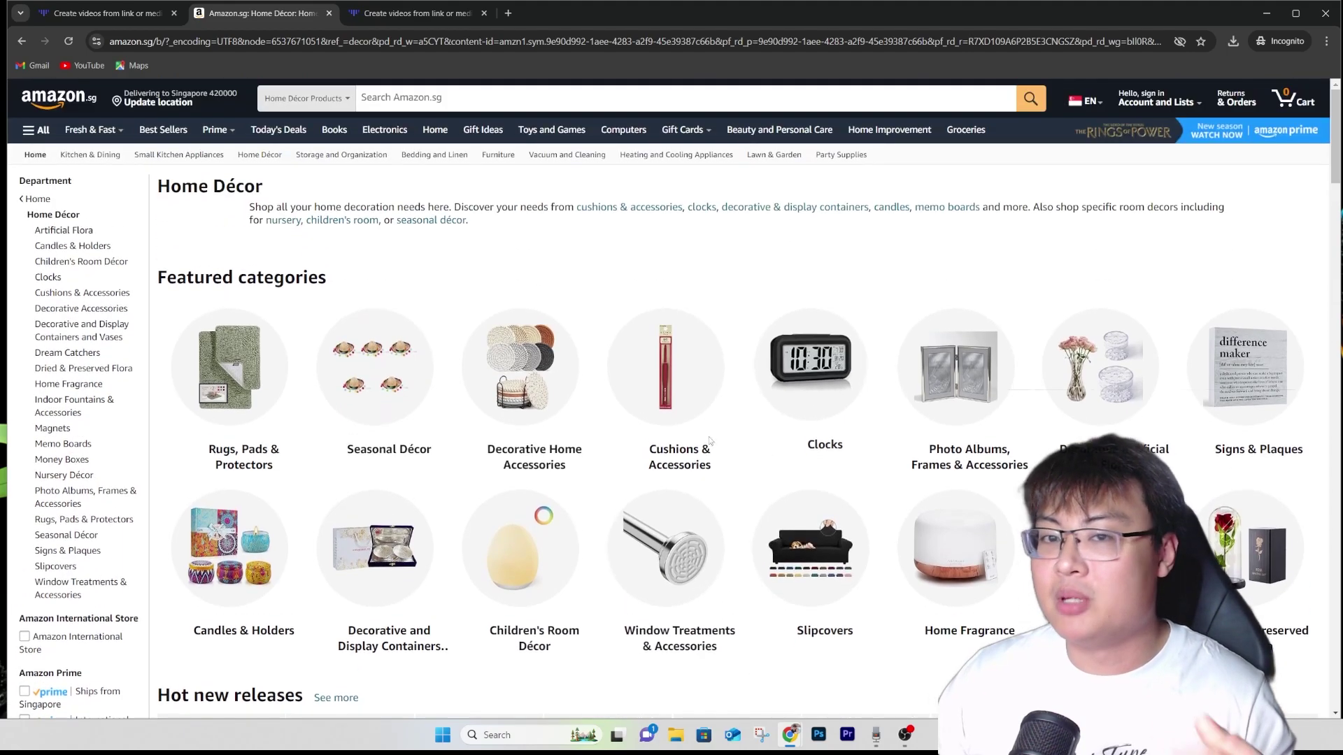
pyautogui.moveTo(243, 371)
pyautogui.scroll(-4, 243, 370)
pyautogui.click(1245, 224)
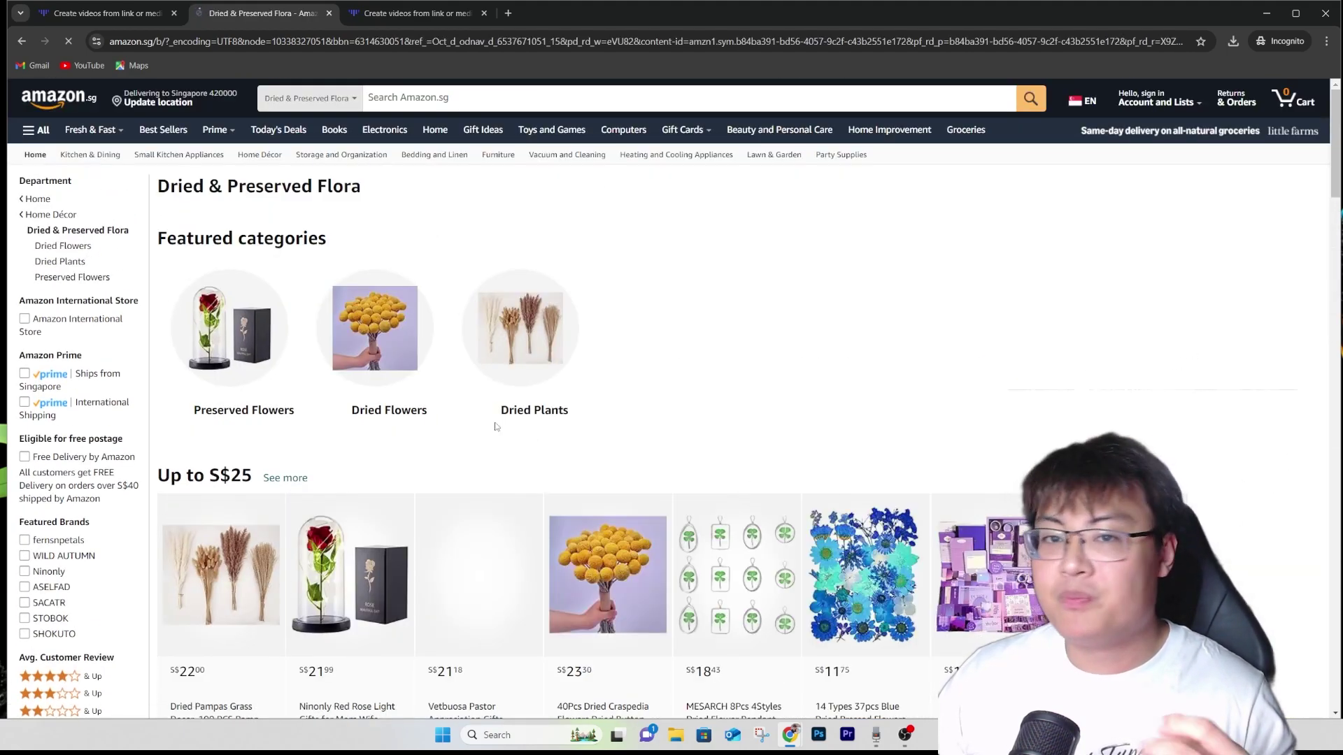
# Copy the Ninonly Red Rose Light listing's URL (S$21.99) and return to Topview project 0925-2
pyautogui.click(346, 595)
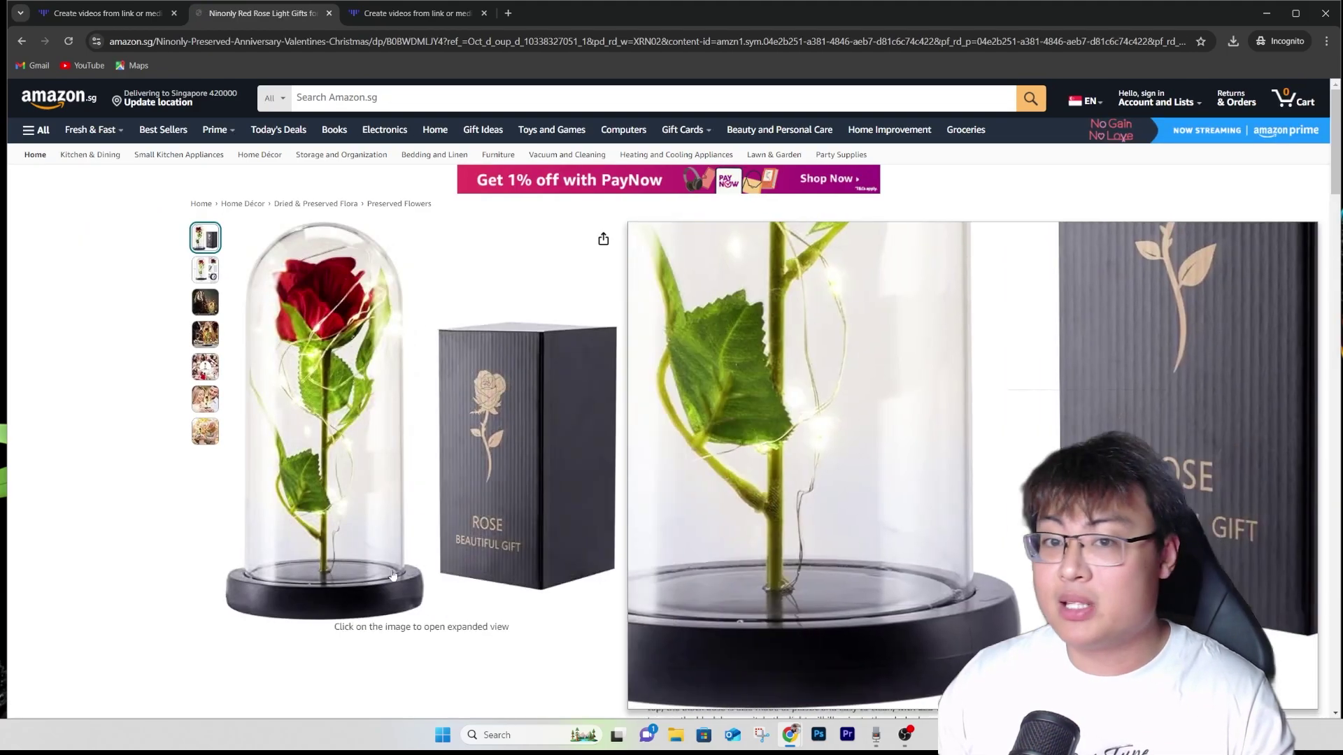
pyautogui.click(314, 42)
pyautogui.rightClick(326, 42)
pyautogui.click(370, 98)
pyautogui.click(131, 16)
pyautogui.scroll(5, 731, 346)
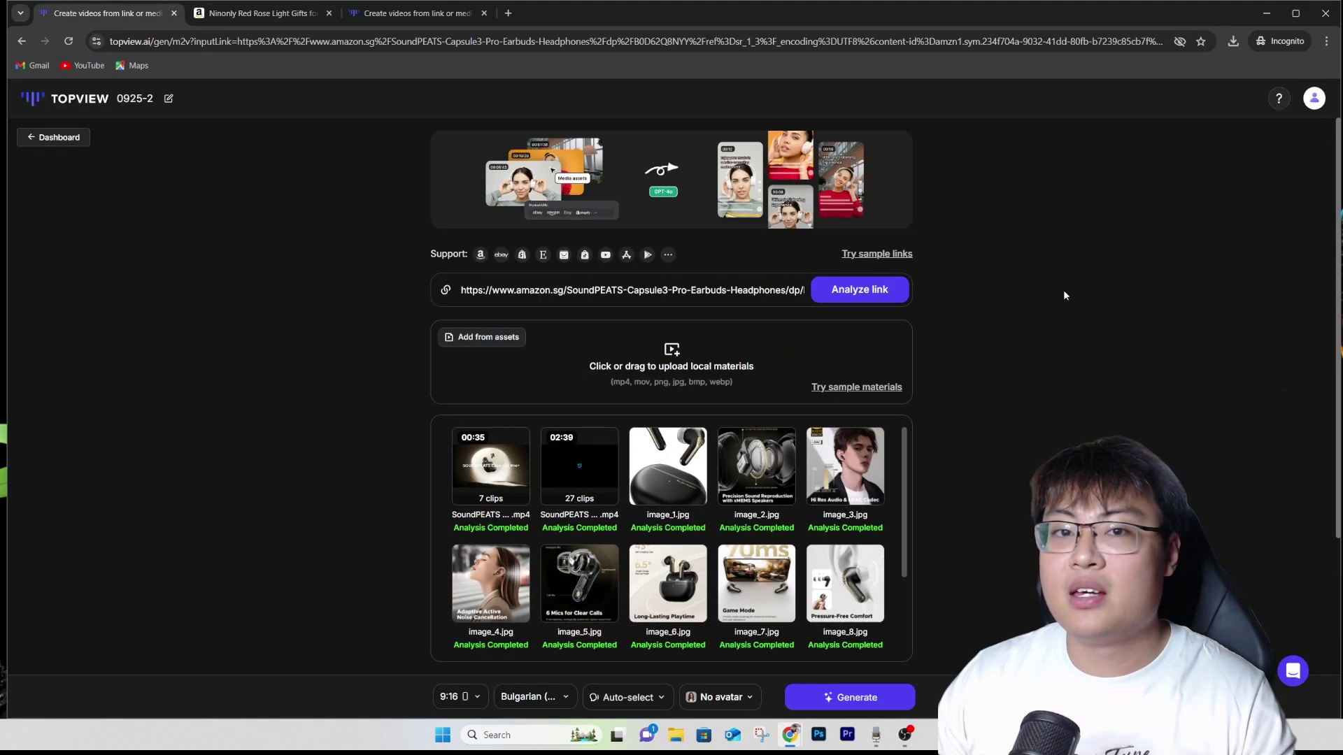
# Replace the earbuds link with the Ninonly rose link and analyse it into 7 rose images
pyautogui.click(692, 290)
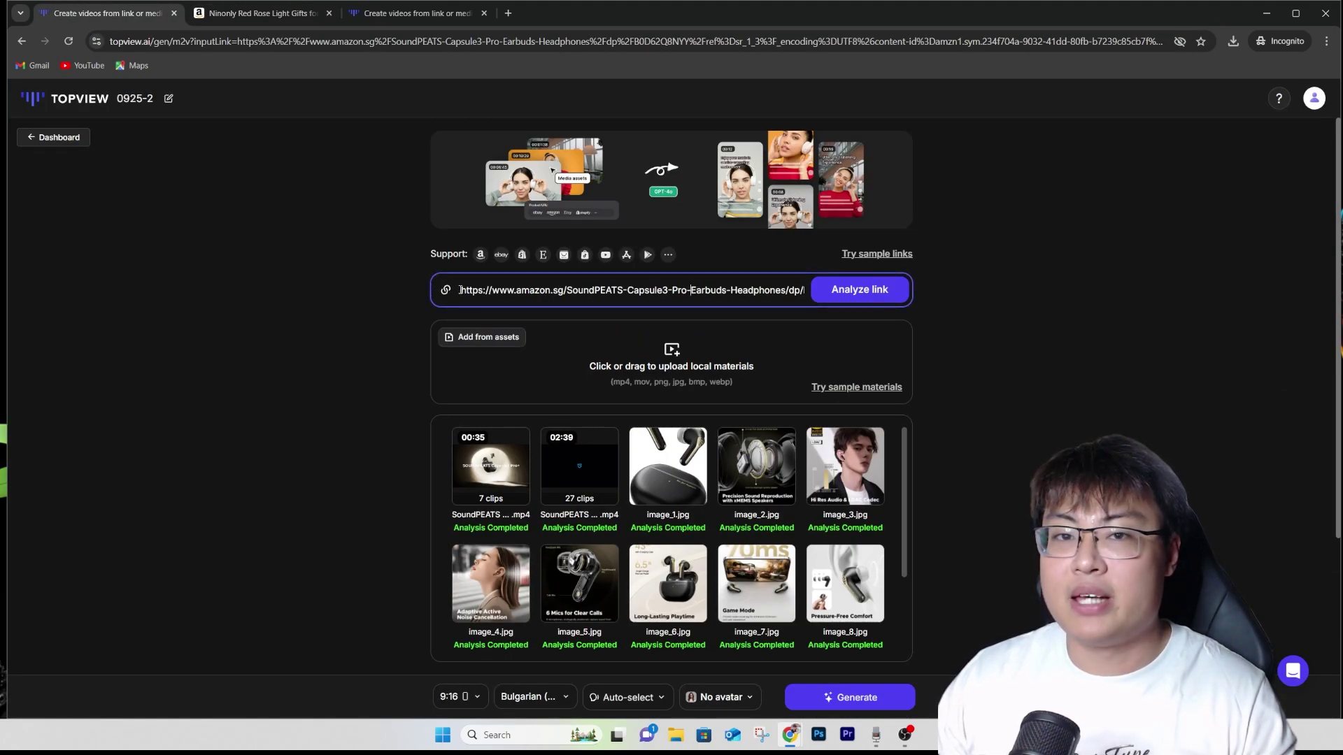
pyautogui.moveTo(556, 294); pyautogui.dragTo(1094, 316)
pyautogui.press('BackSpace')
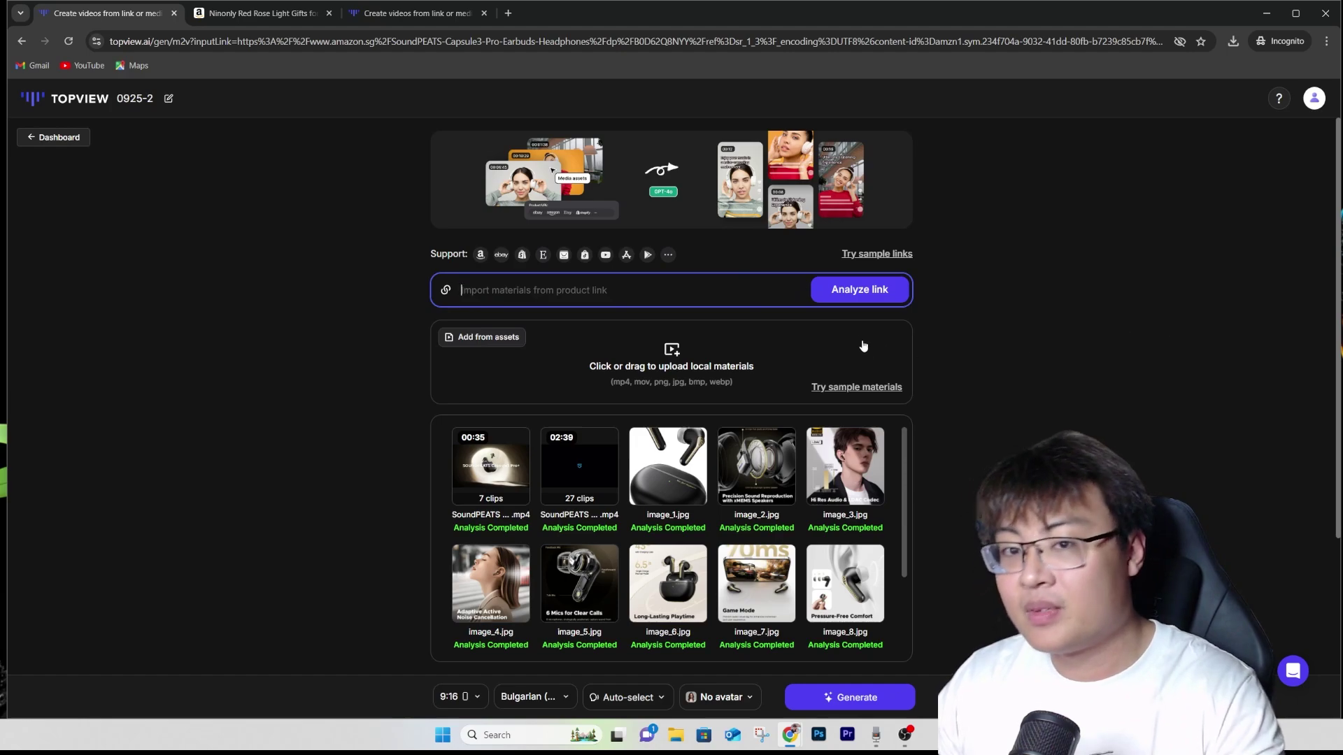
pyautogui.rightClick(604, 293)
pyautogui.click(620, 419)
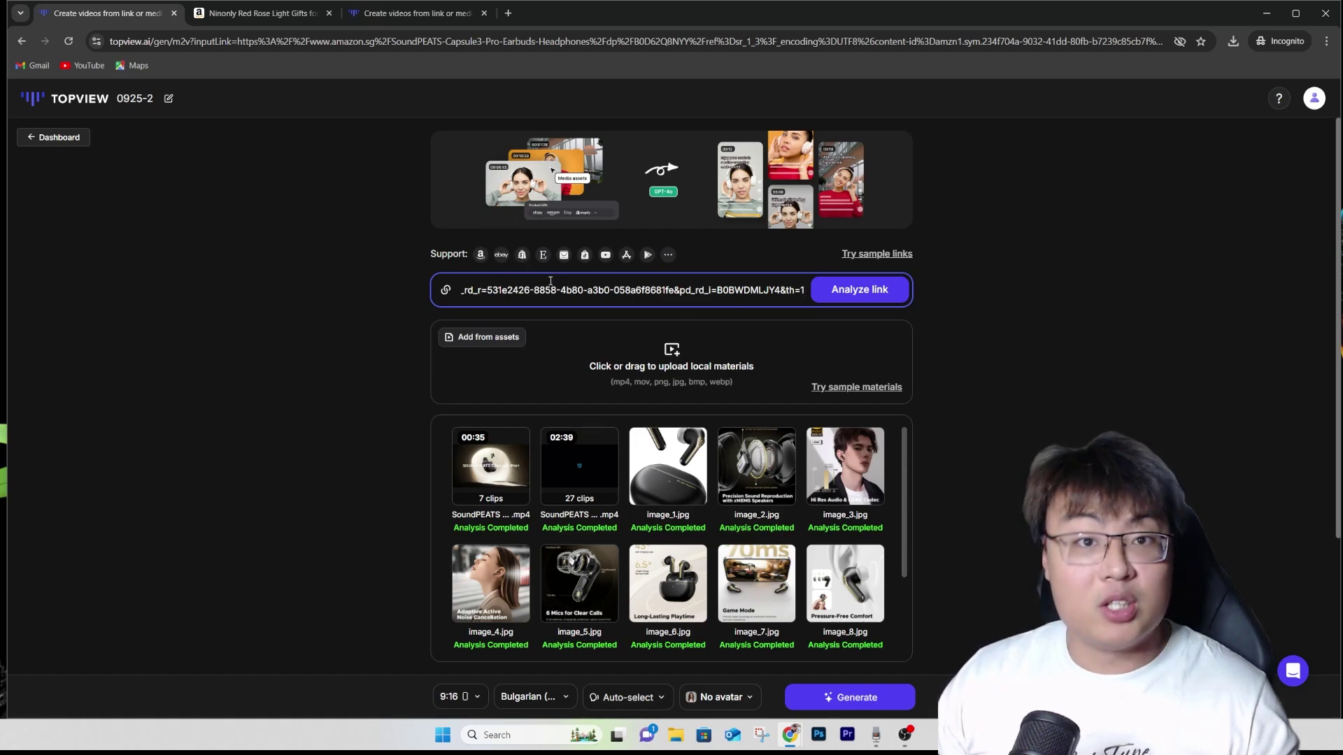
pyautogui.click(867, 298)
pyautogui.click(867, 293)
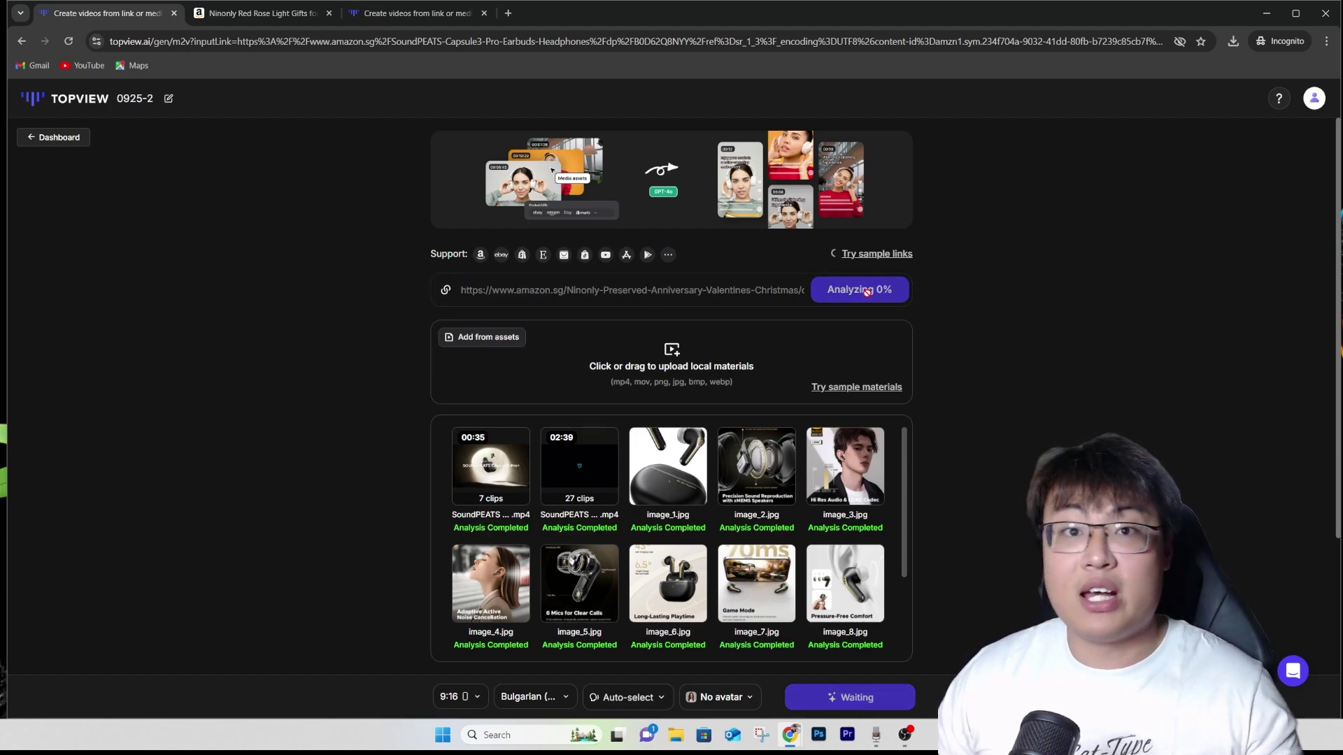
pyautogui.click(259, 13)
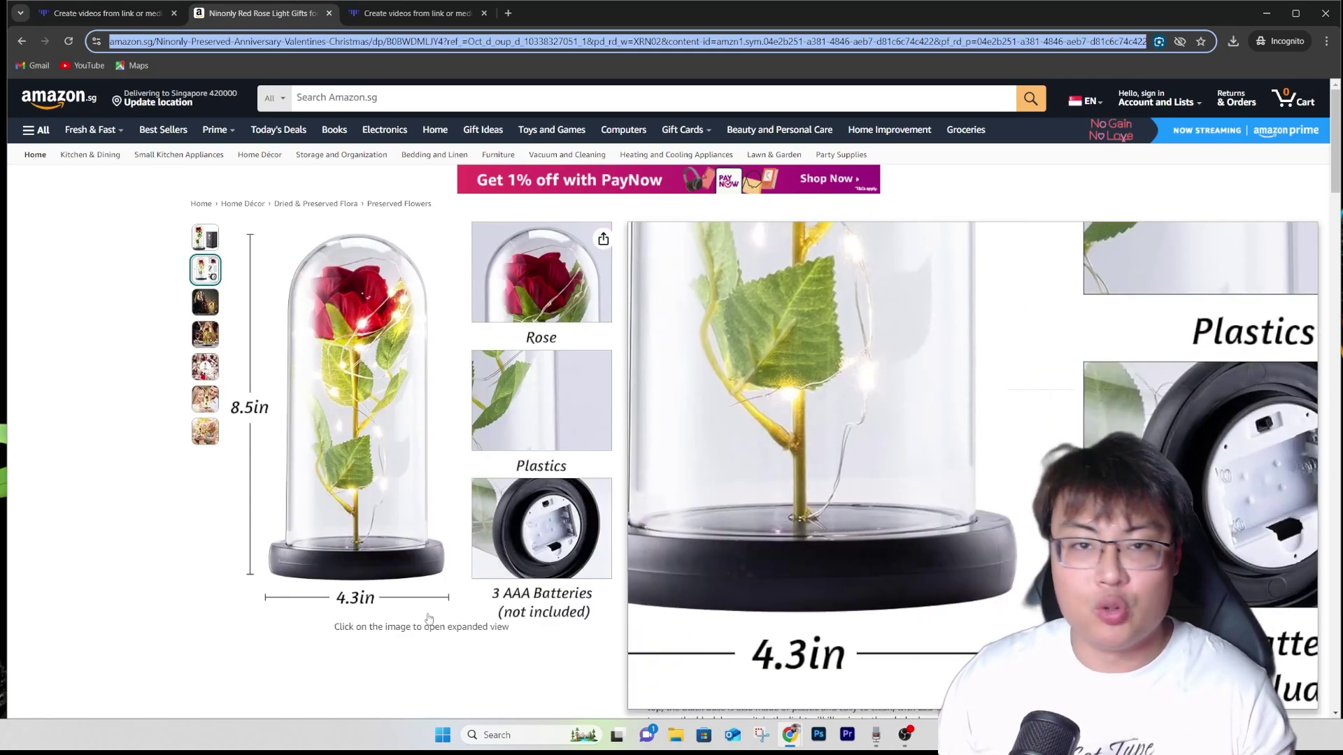
pyautogui.click(116, 20)
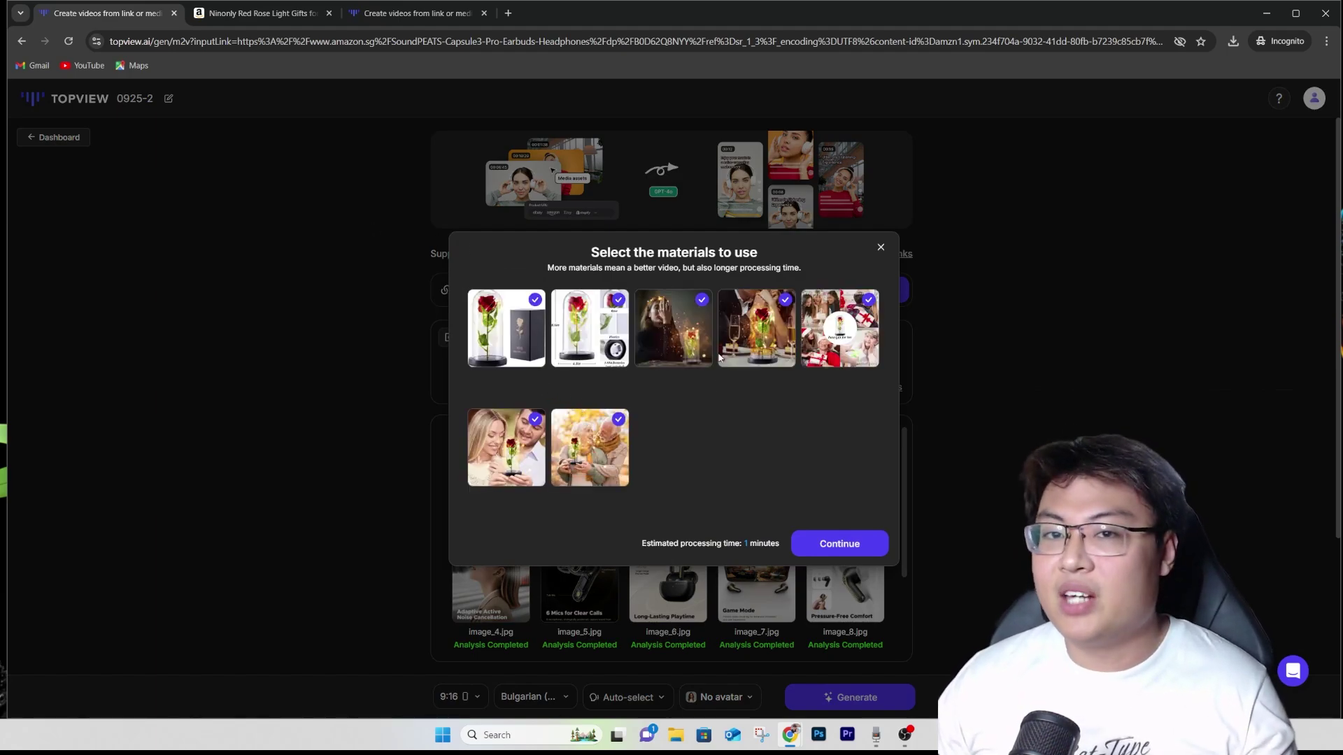
# Accept all seven rose images as the video's materials
pyautogui.click(829, 543)
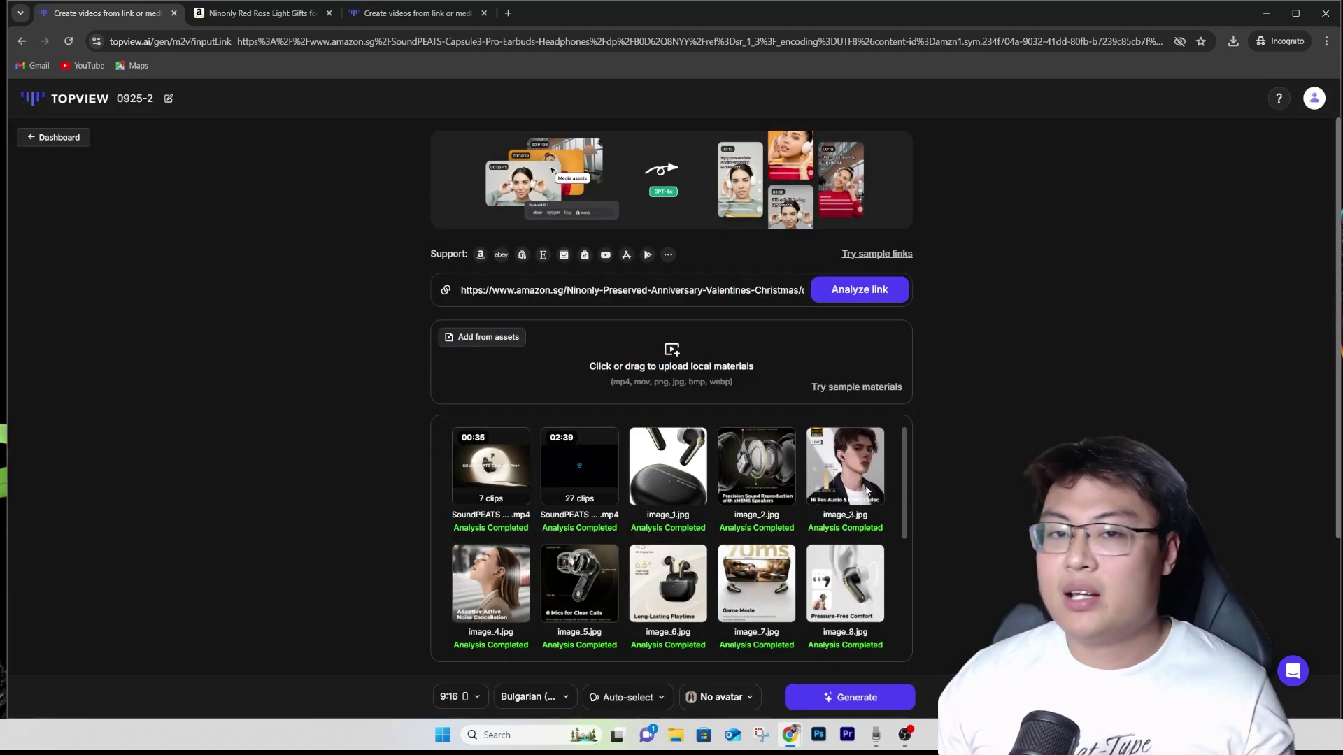
pyautogui.scroll(-5, 870, 473)
pyautogui.scroll(5, 825, 517)
pyautogui.moveTo(792, 547)
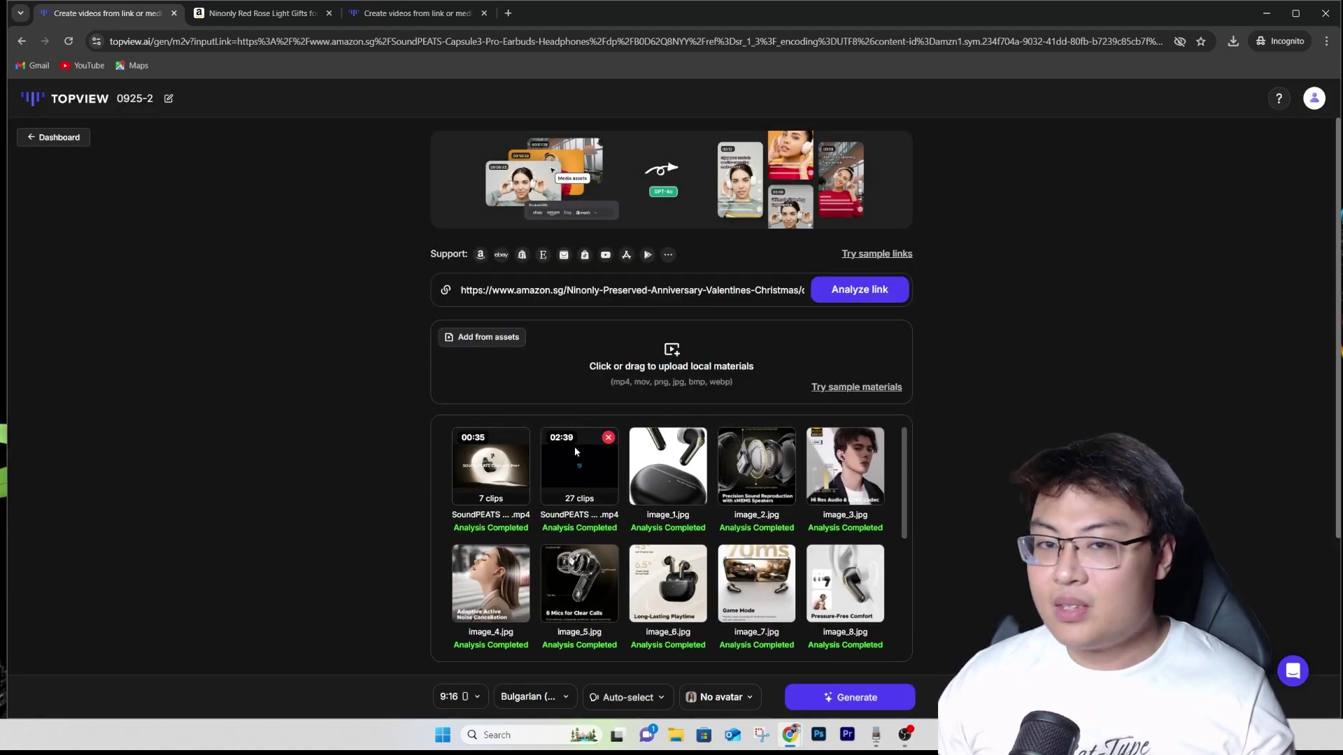
# Delete the old SoundPEATS earbud videos and images so only the rose images remain
pyautogui.doubleClick(519, 438)
pyautogui.doubleClick(519, 438)
pyautogui.doubleClick(520, 438)
pyautogui.click(520, 437)
pyautogui.doubleClick(520, 438)
pyautogui.doubleClick(520, 438)
pyautogui.scroll(-2, 622, 645)
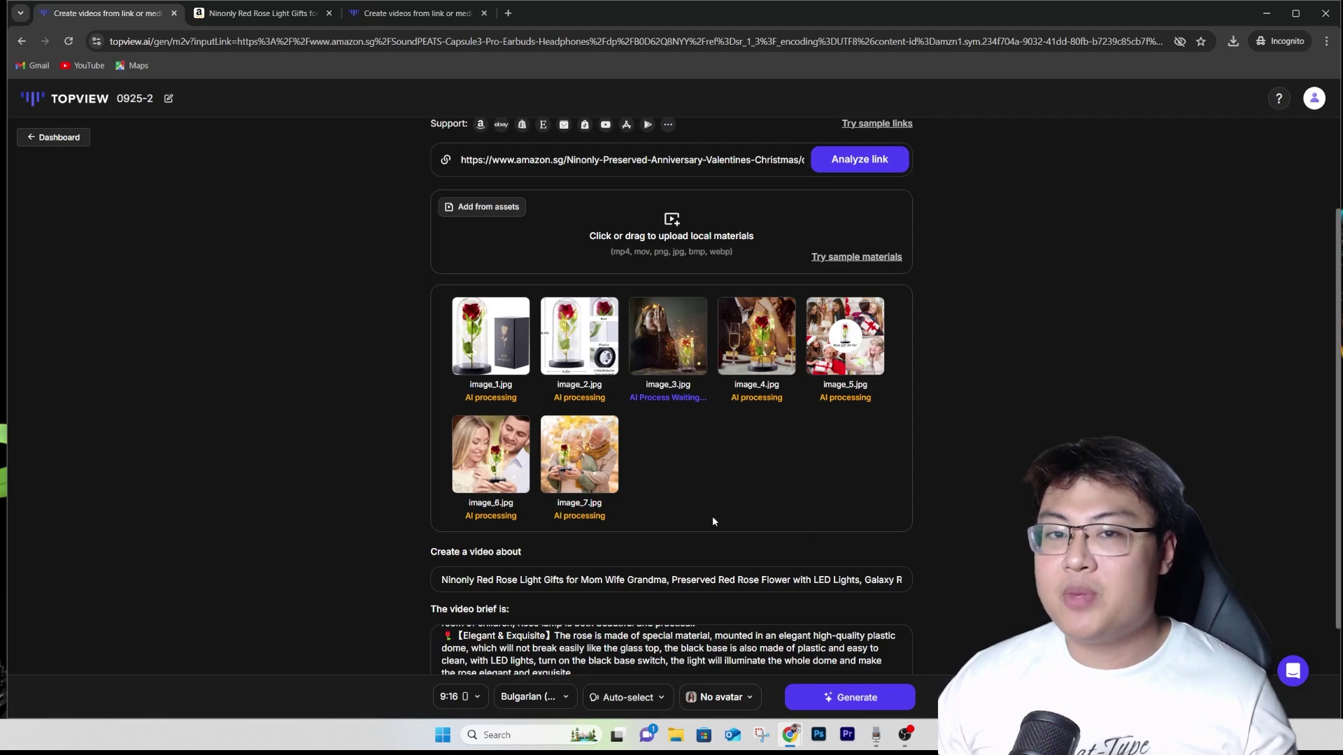
pyautogui.scroll(-2, 519, 427)
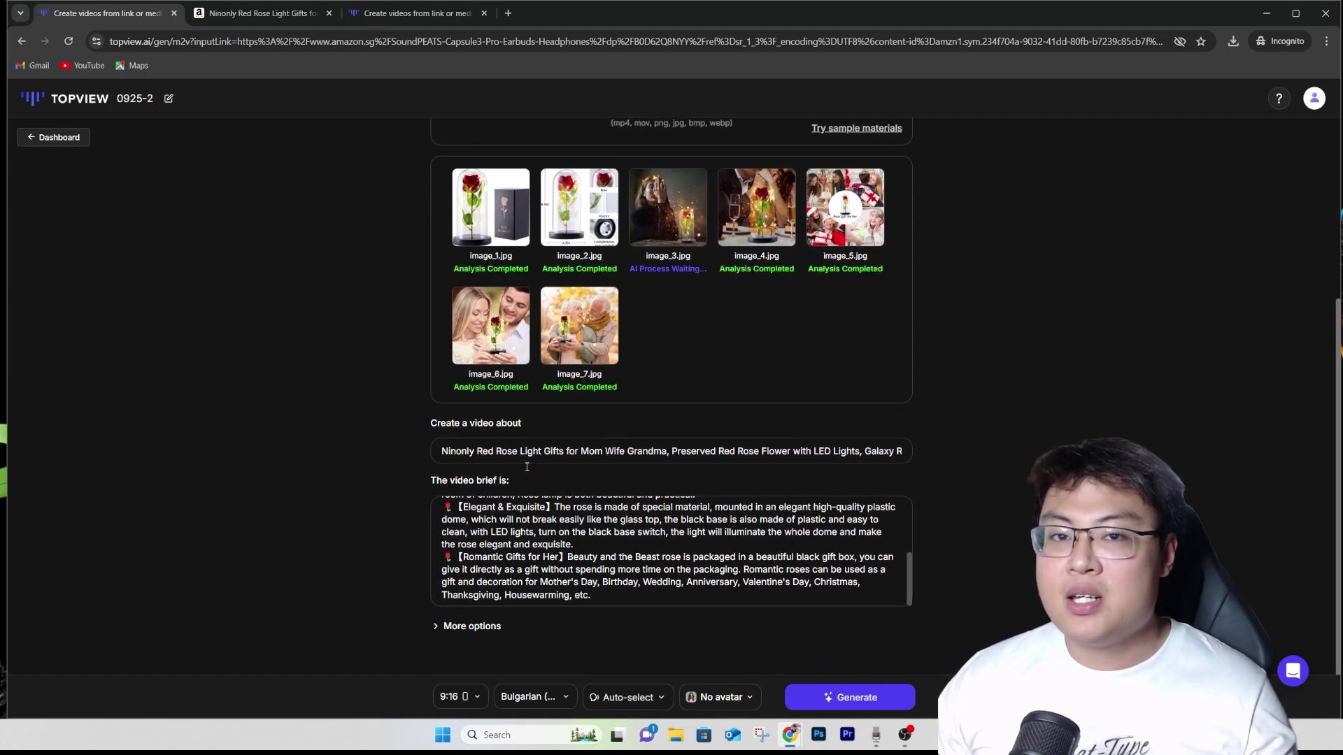
pyautogui.scroll(3, 539, 564)
pyautogui.scroll(-3, 538, 564)
pyautogui.scroll(5, 517, 573)
pyautogui.scroll(-3, 491, 541)
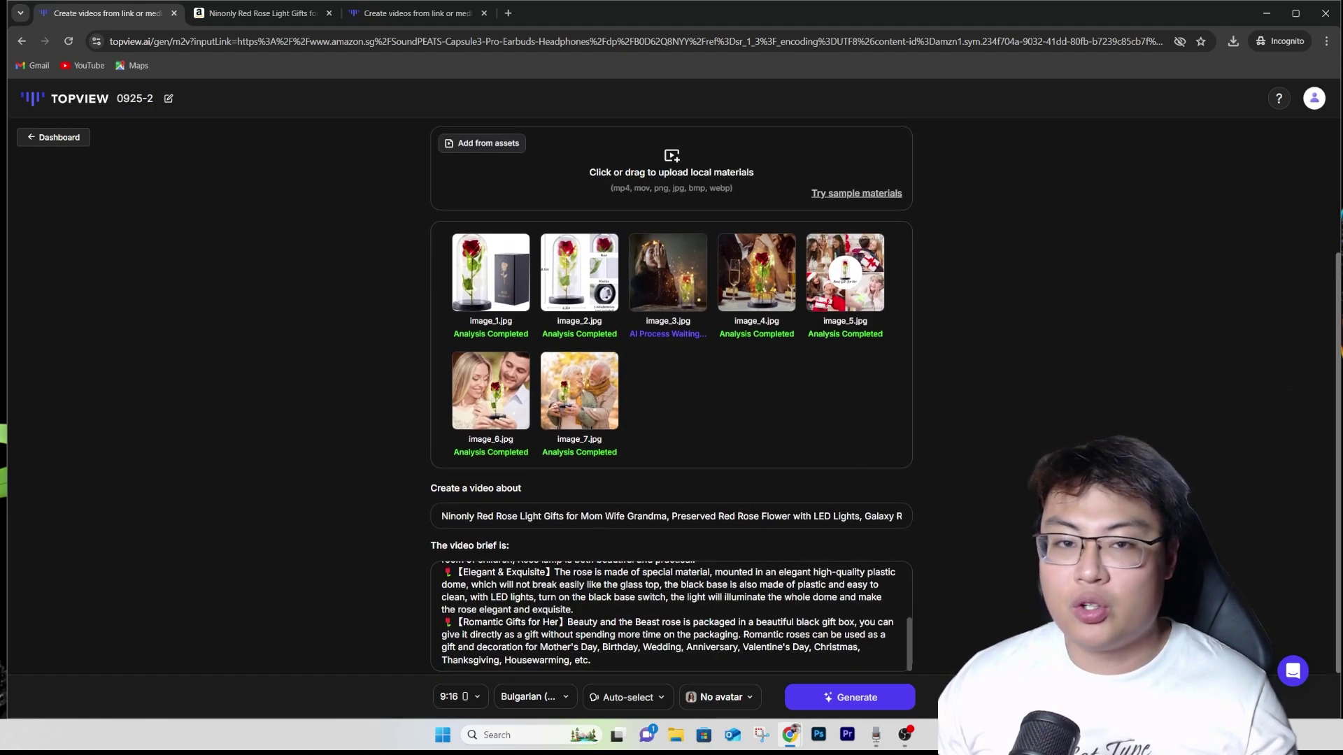
pyautogui.scroll(-1, 510, 636)
pyautogui.scroll(-3, 517, 559)
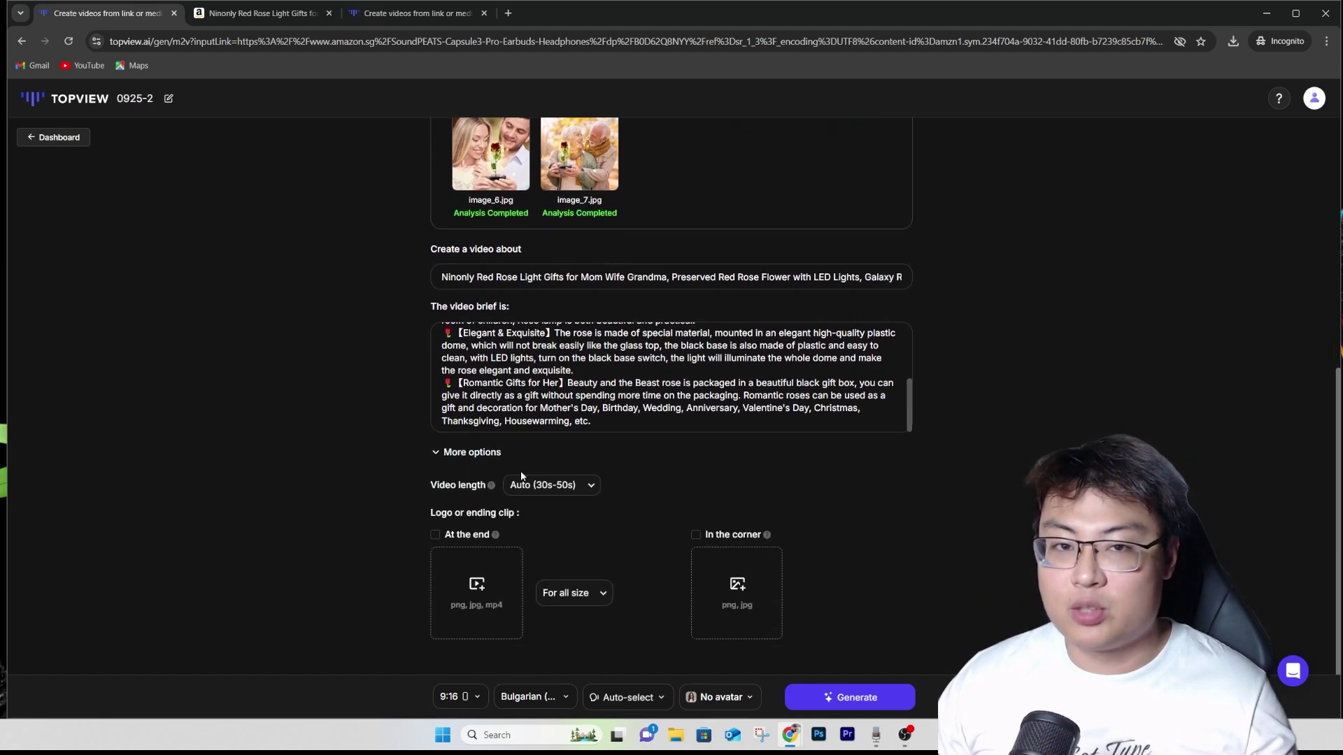
# Check the video length options, keeping Auto (30s–50s)
pyautogui.click(585, 488)
pyautogui.click(686, 507)
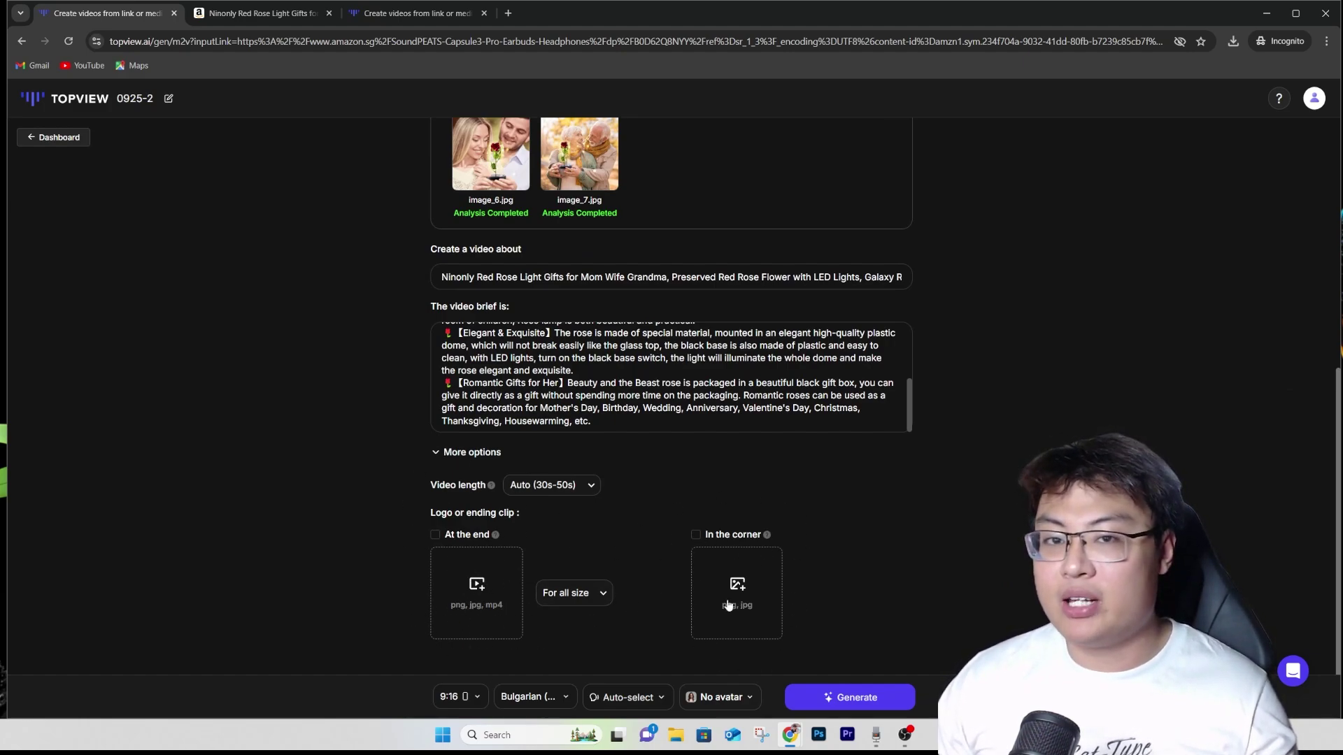
pyautogui.scroll(5, 761, 568)
pyautogui.scroll(-5, 1016, 518)
pyautogui.scroll(5, 871, 552)
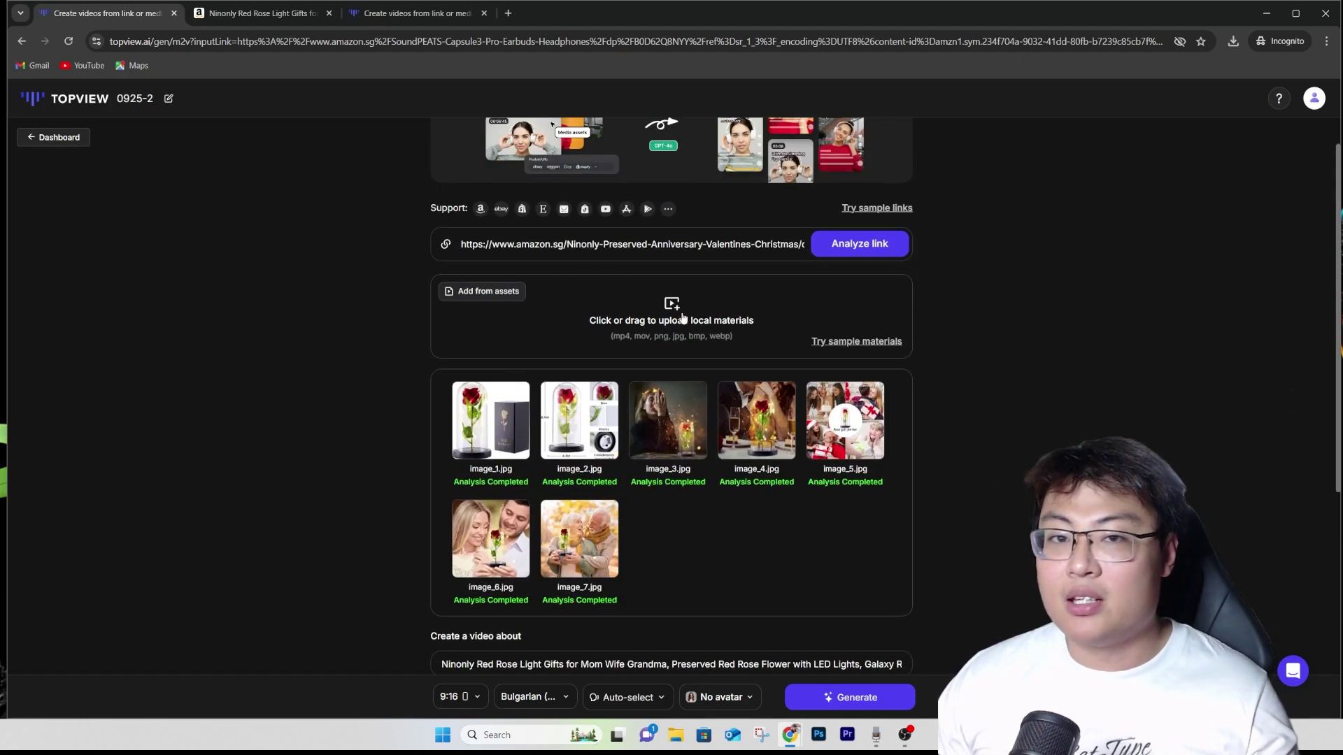
pyautogui.scroll(-5, 675, 308)
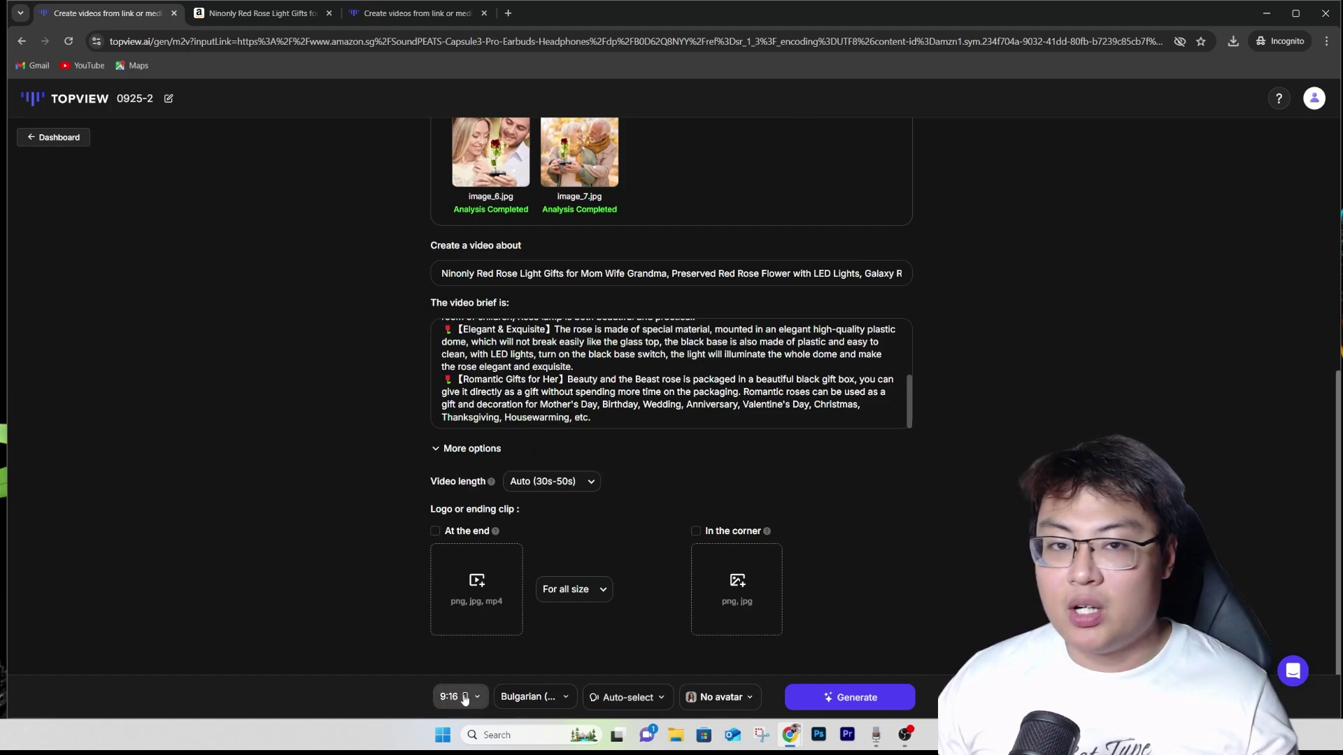
# Switch the voiceover language from Bulgarian to English and bring up the voice choices
pyautogui.click(534, 697)
pyautogui.click(519, 545)
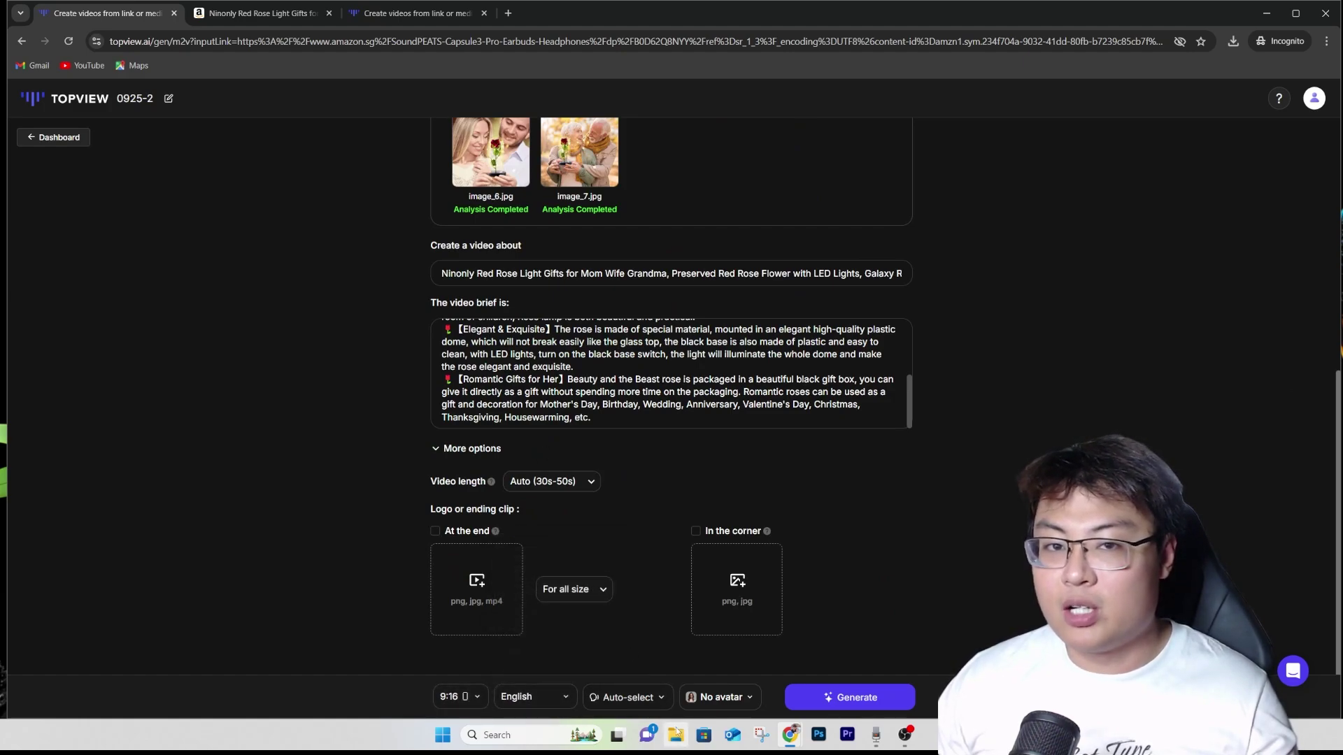
pyautogui.click(627, 698)
# Filter voices to Female and Young, then confirm Adina as the video's voice
pyautogui.click(628, 176)
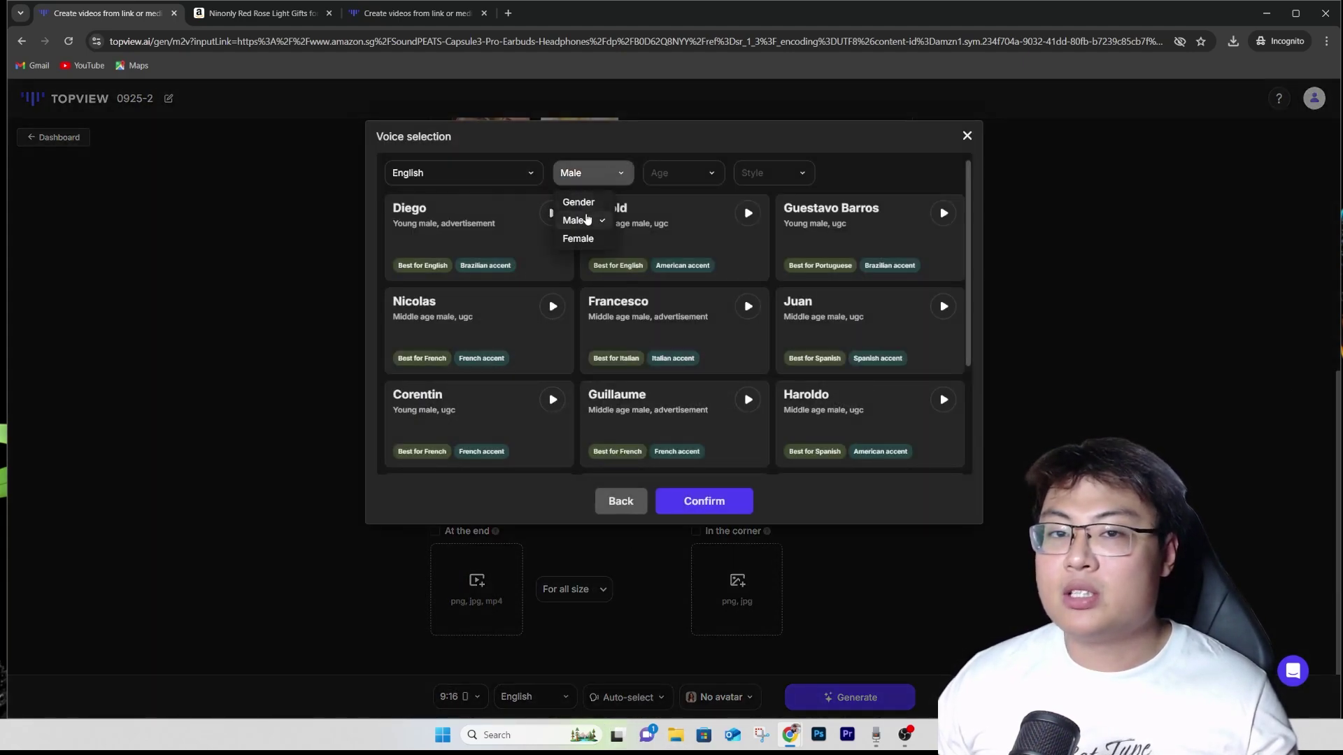
pyautogui.click(584, 238)
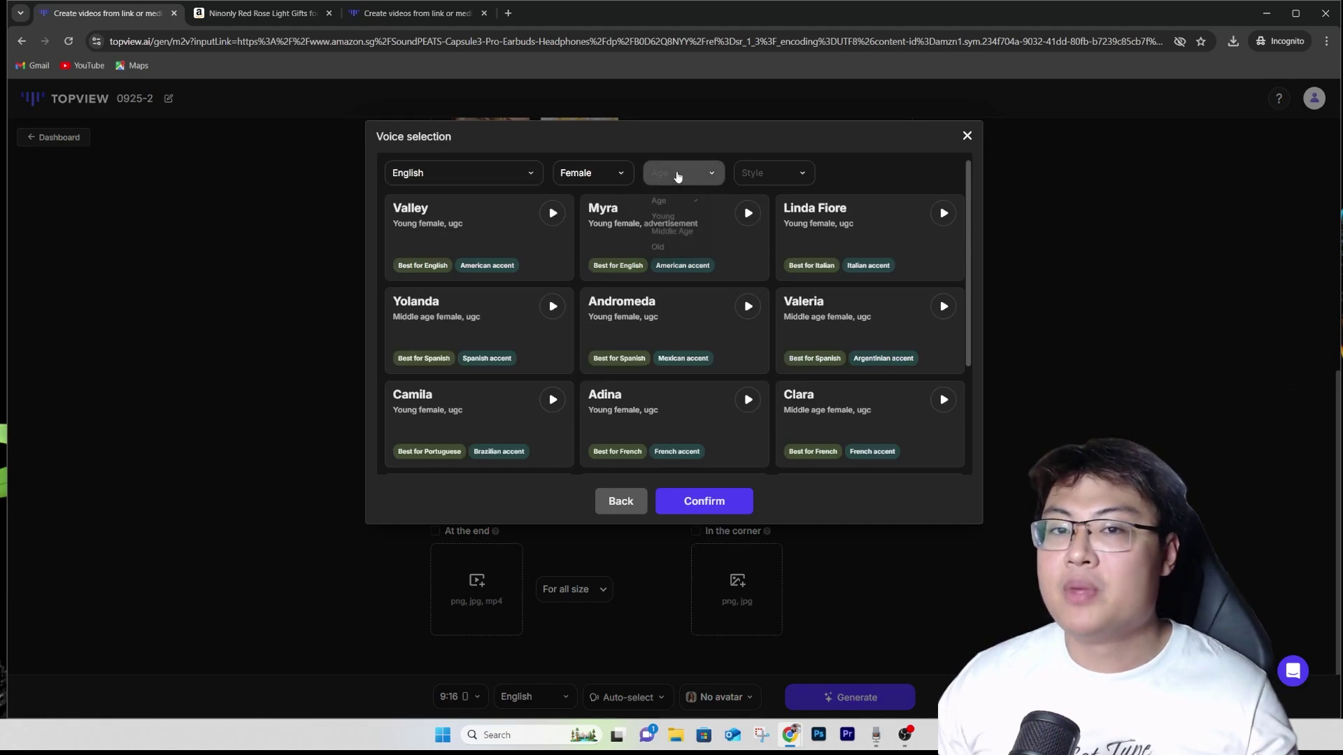
pyautogui.click(675, 173)
pyautogui.click(667, 221)
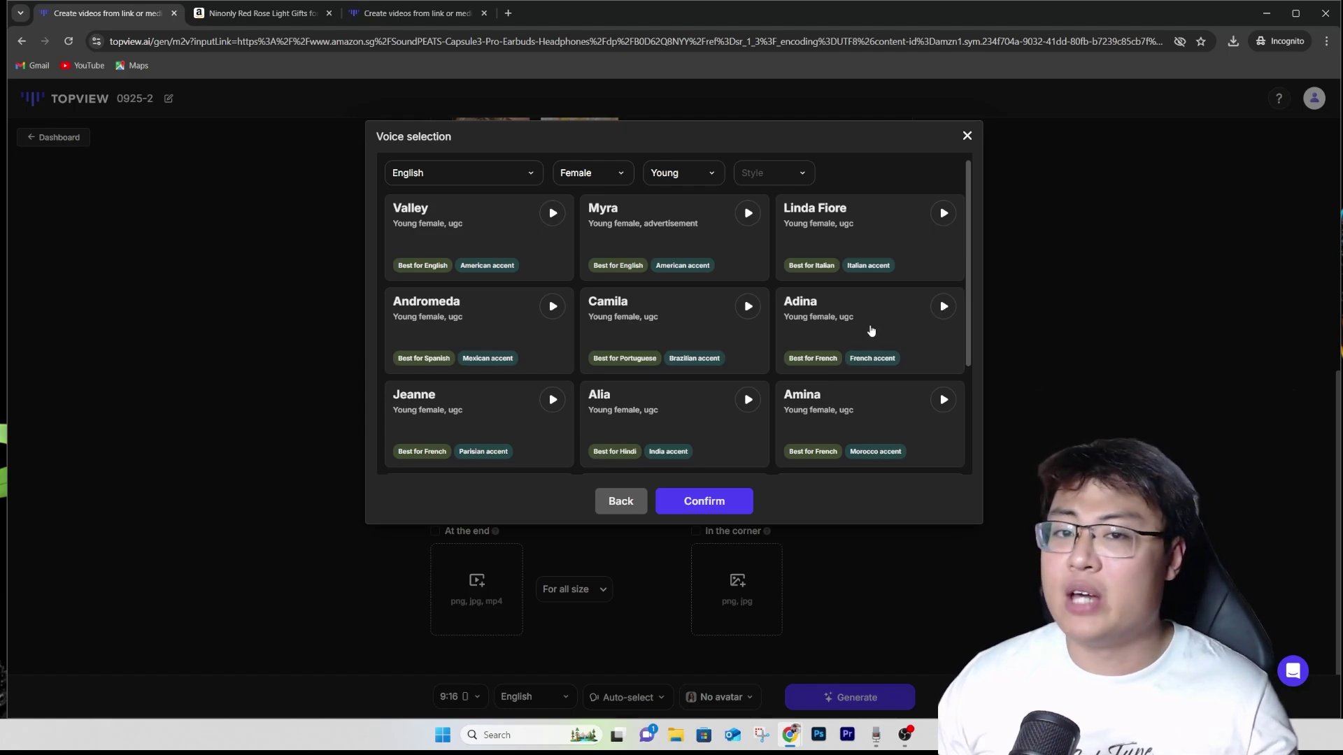
pyautogui.click(702, 501)
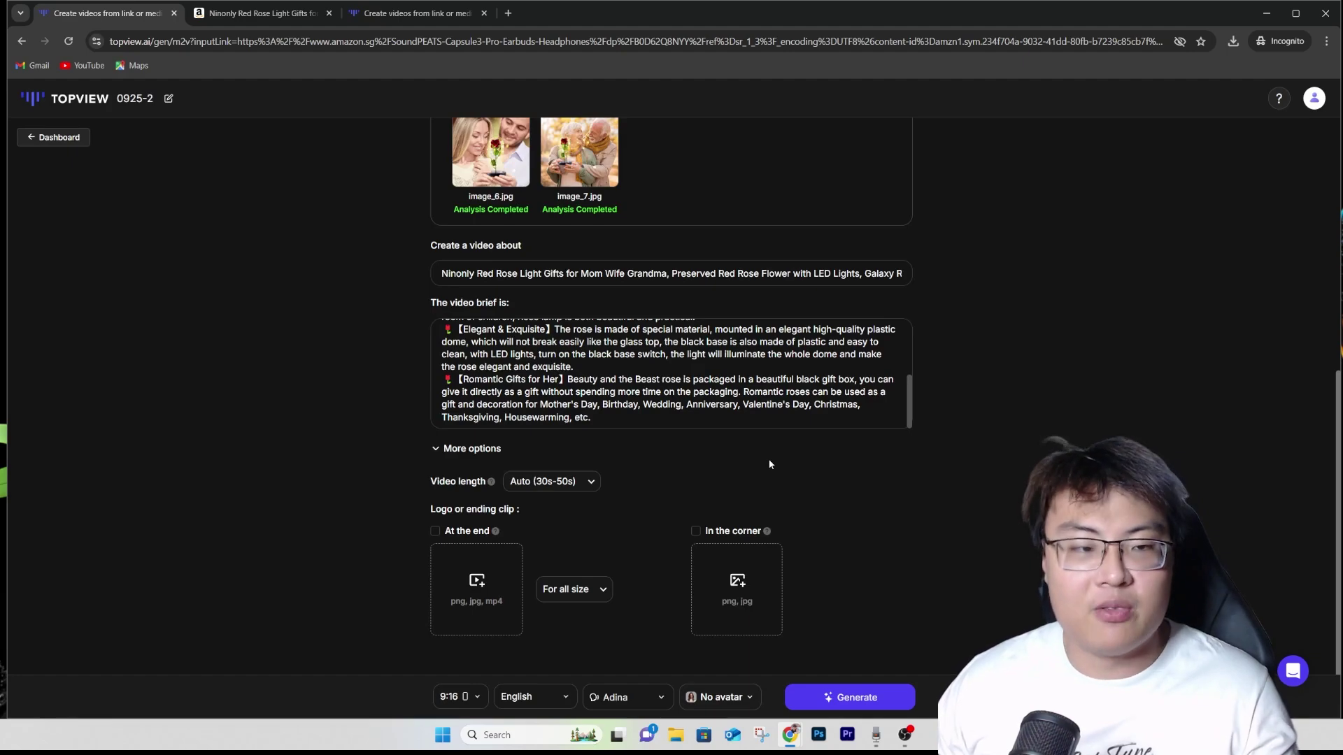
pyautogui.scroll(6, 777, 467)
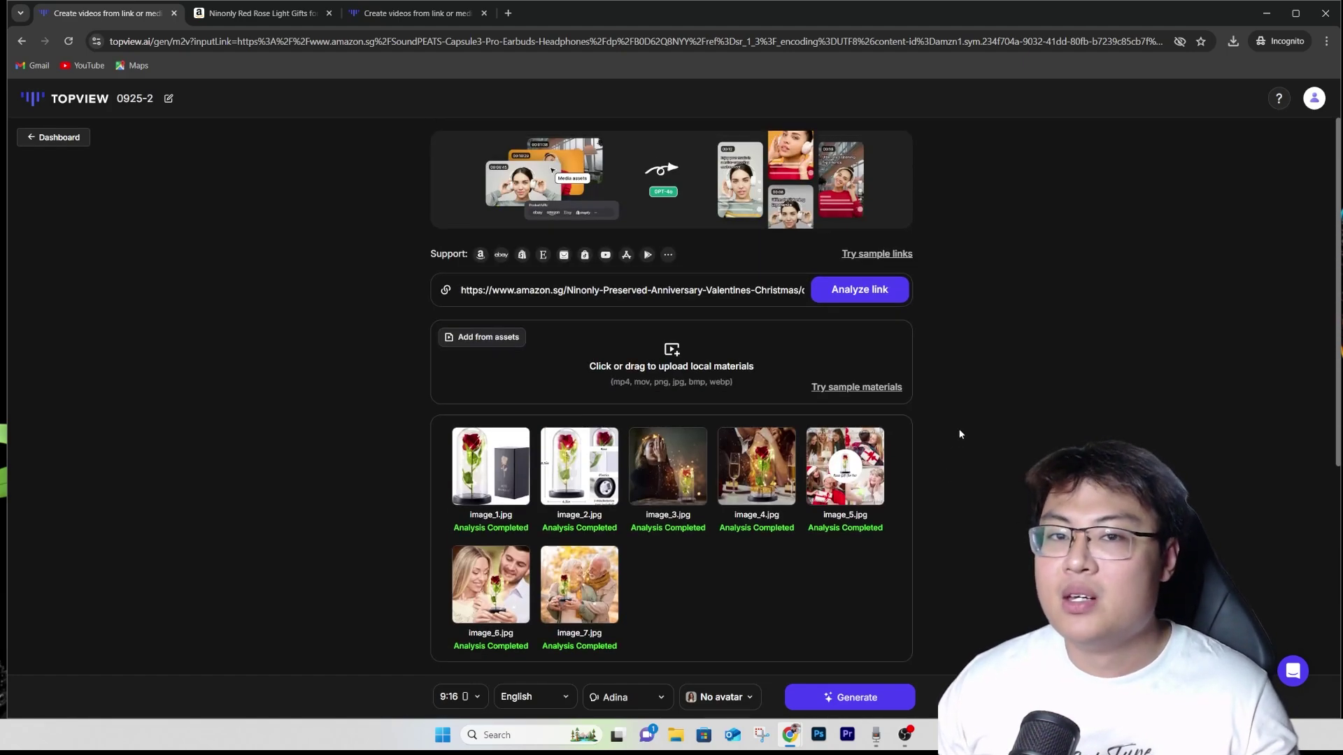
pyautogui.scroll(-6, 742, 657)
# Pick the curly-haired avatar's Valentina at home 1 variant and confirm it for the video
pyautogui.click(707, 694)
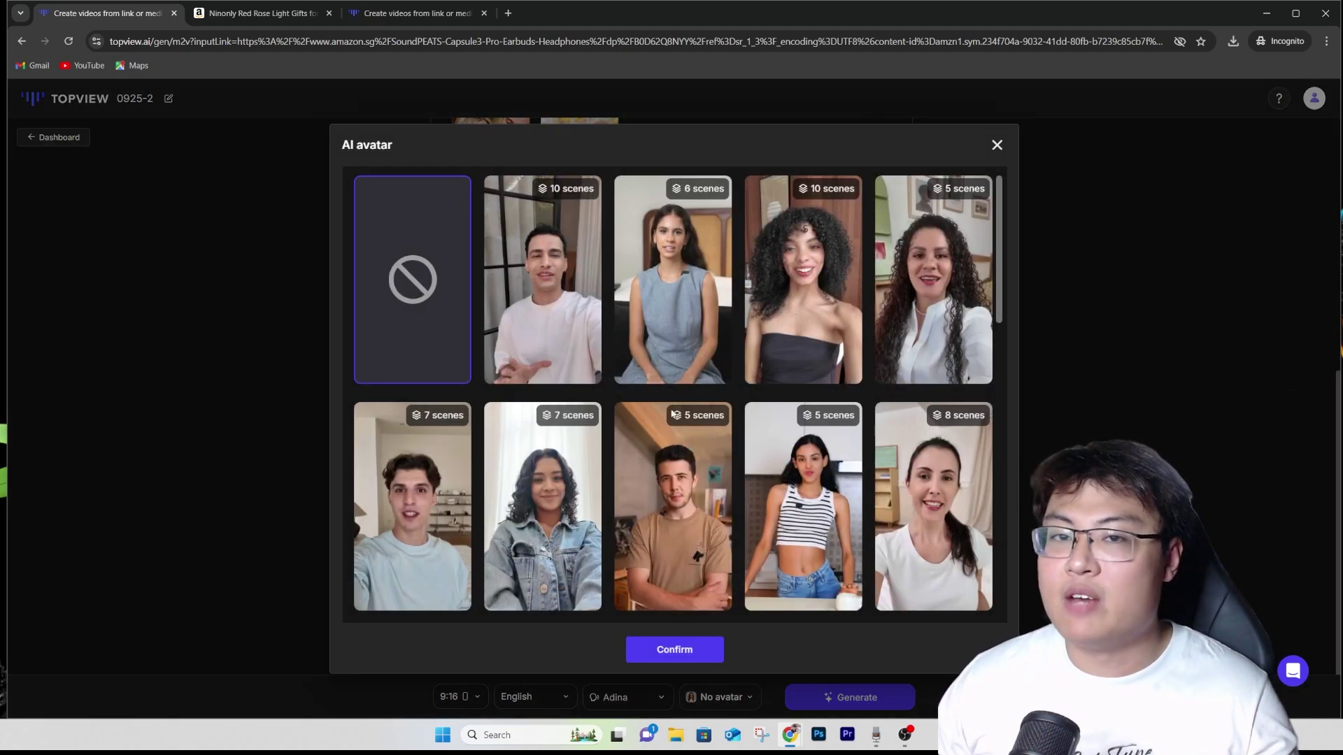
pyautogui.scroll(-5, 692, 433)
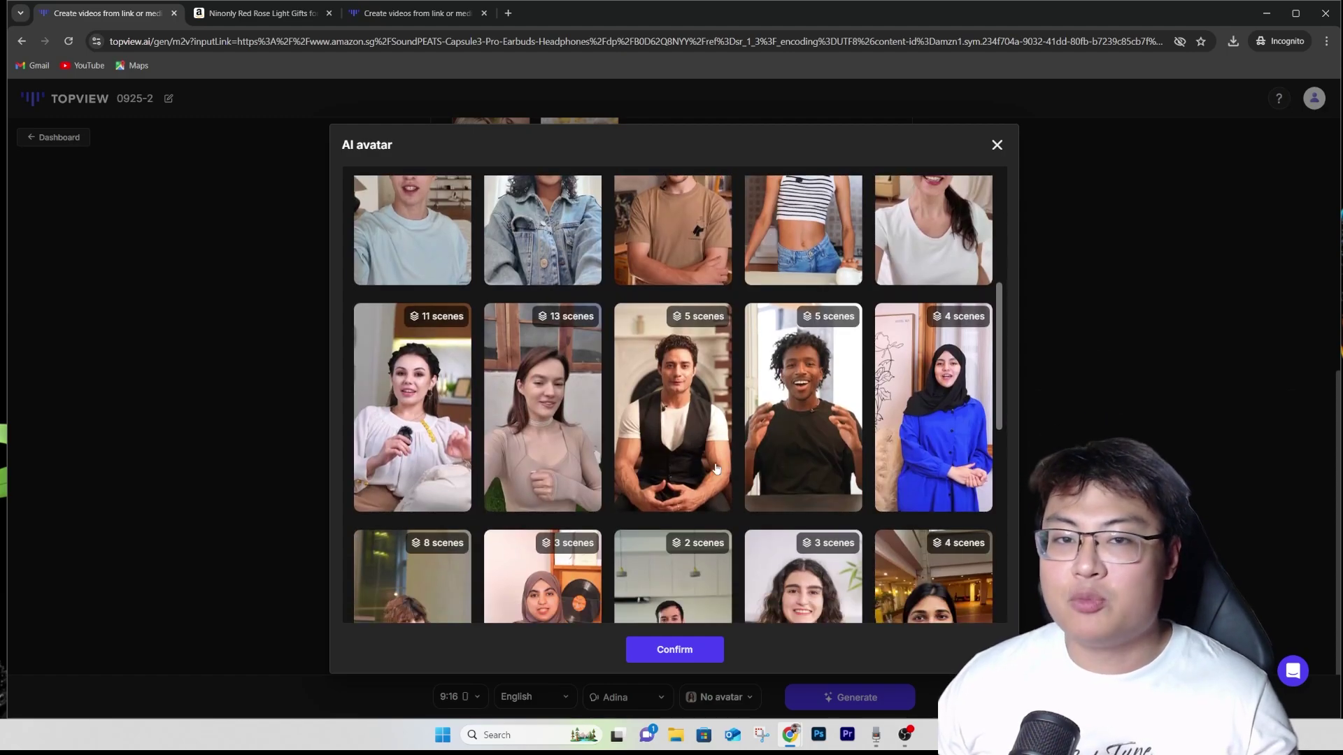
pyautogui.scroll(-4, 721, 470)
pyautogui.scroll(-3, 754, 484)
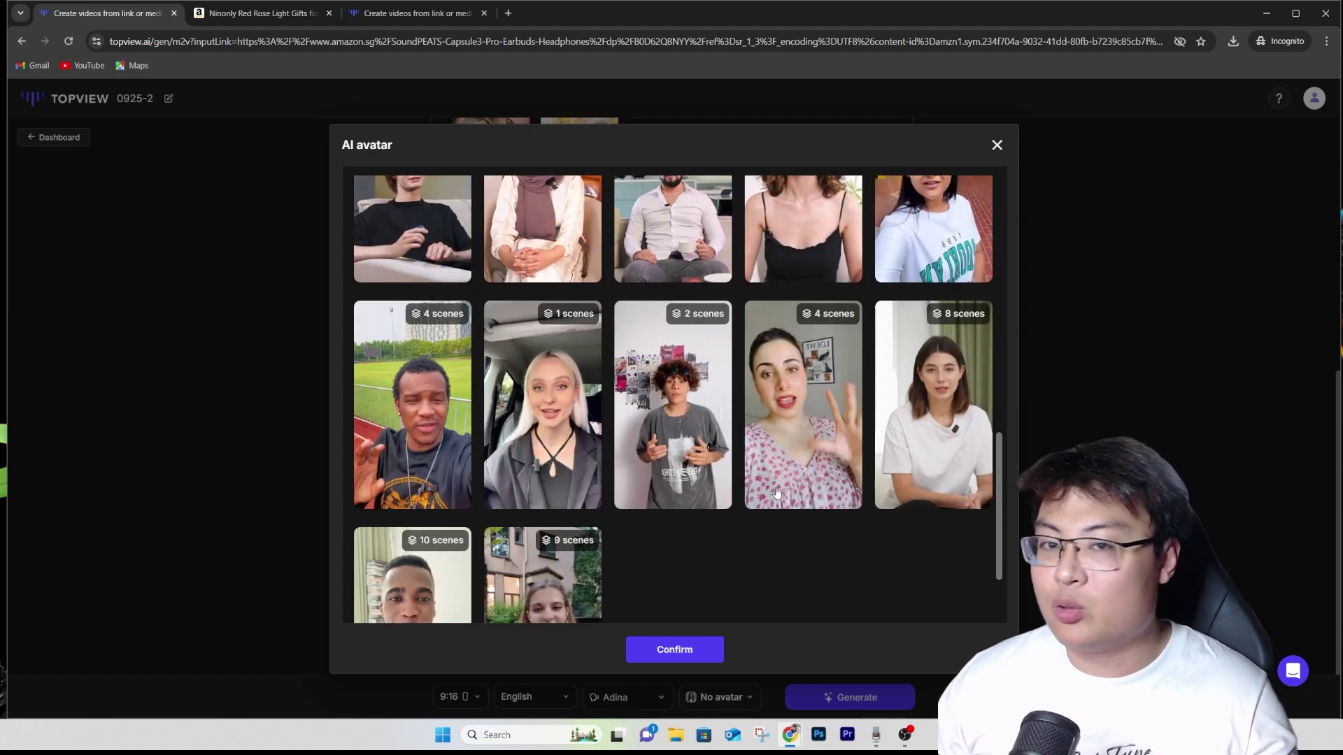
pyautogui.scroll(12, 785, 496)
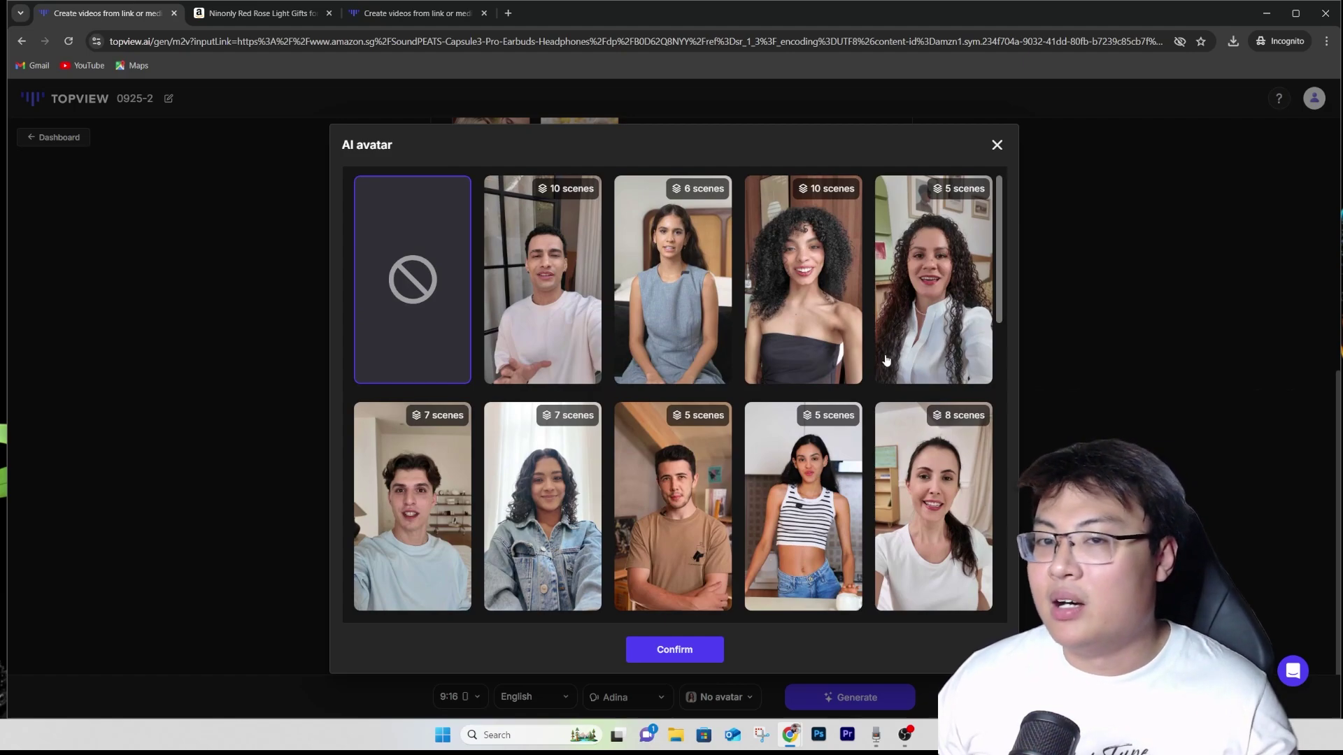
pyautogui.click(786, 299)
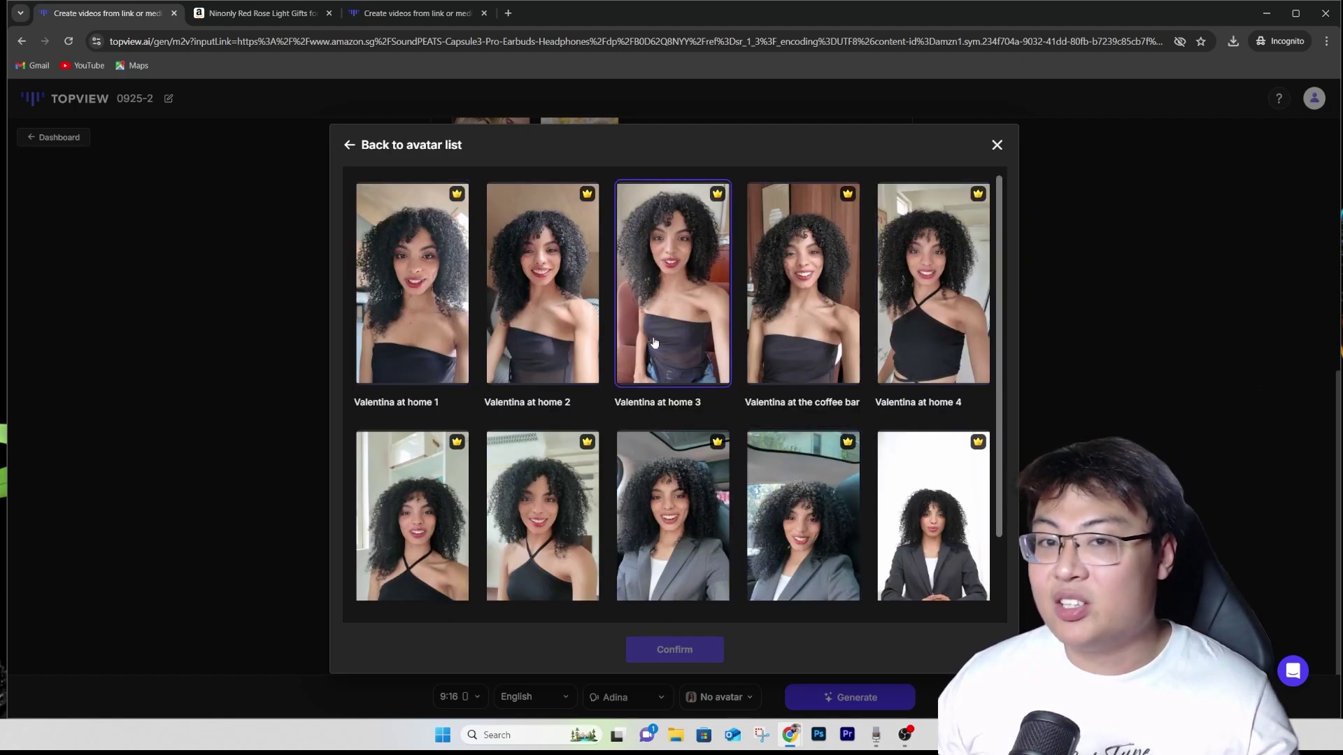
pyautogui.scroll(-1, 686, 331)
pyautogui.scroll(1, 935, 284)
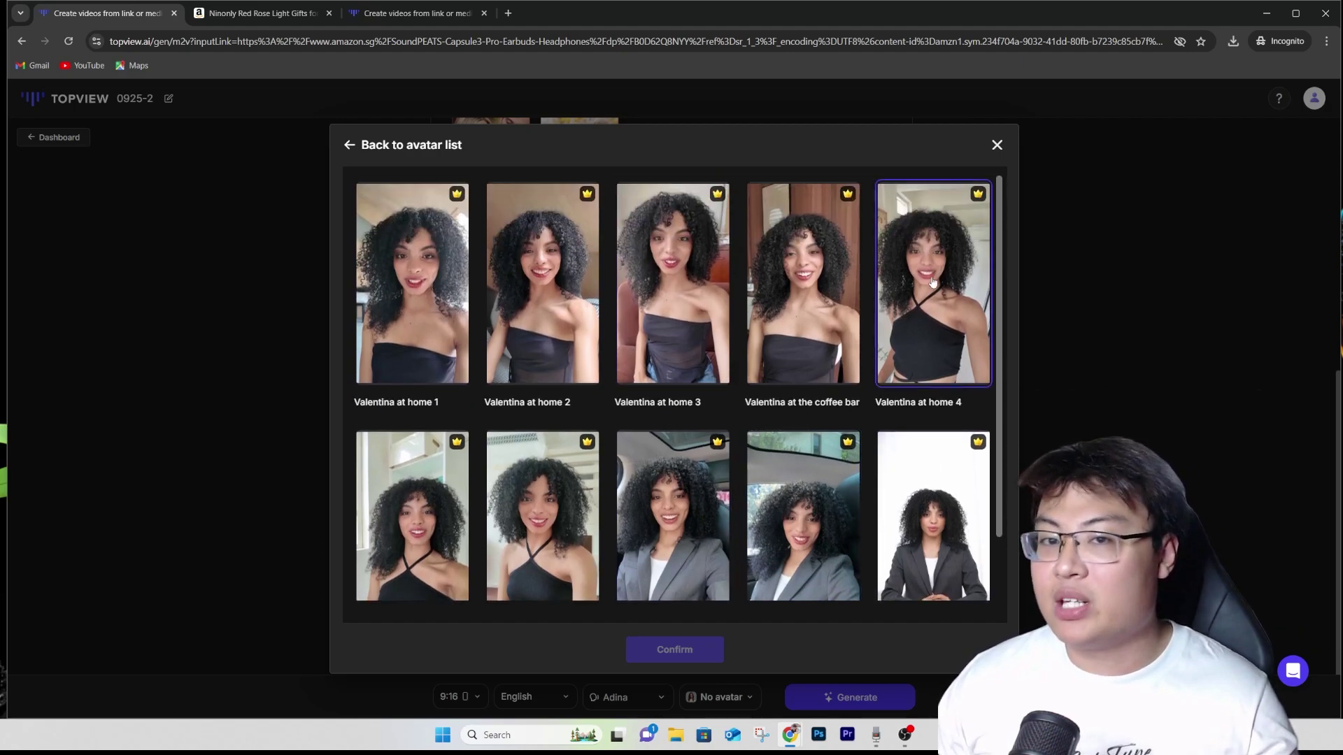
pyautogui.scroll(-1, 805, 392)
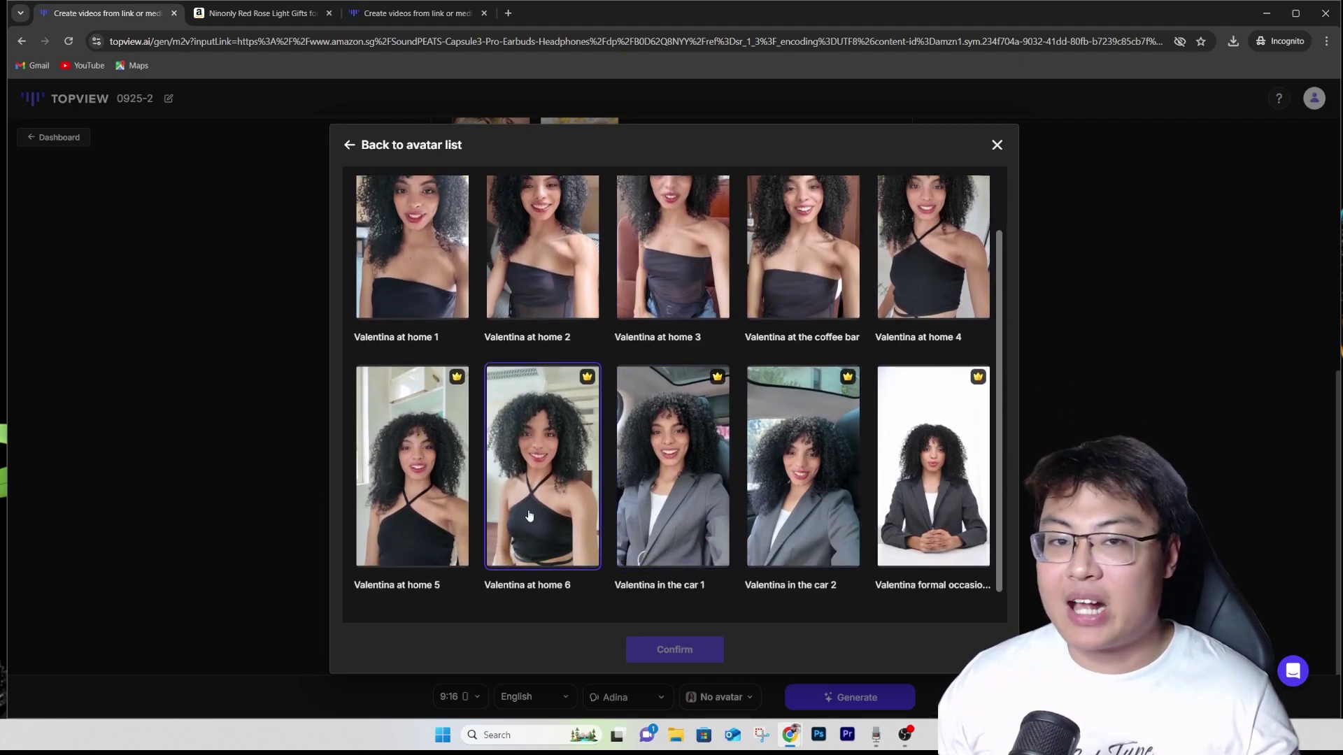
pyautogui.scroll(1, 543, 516)
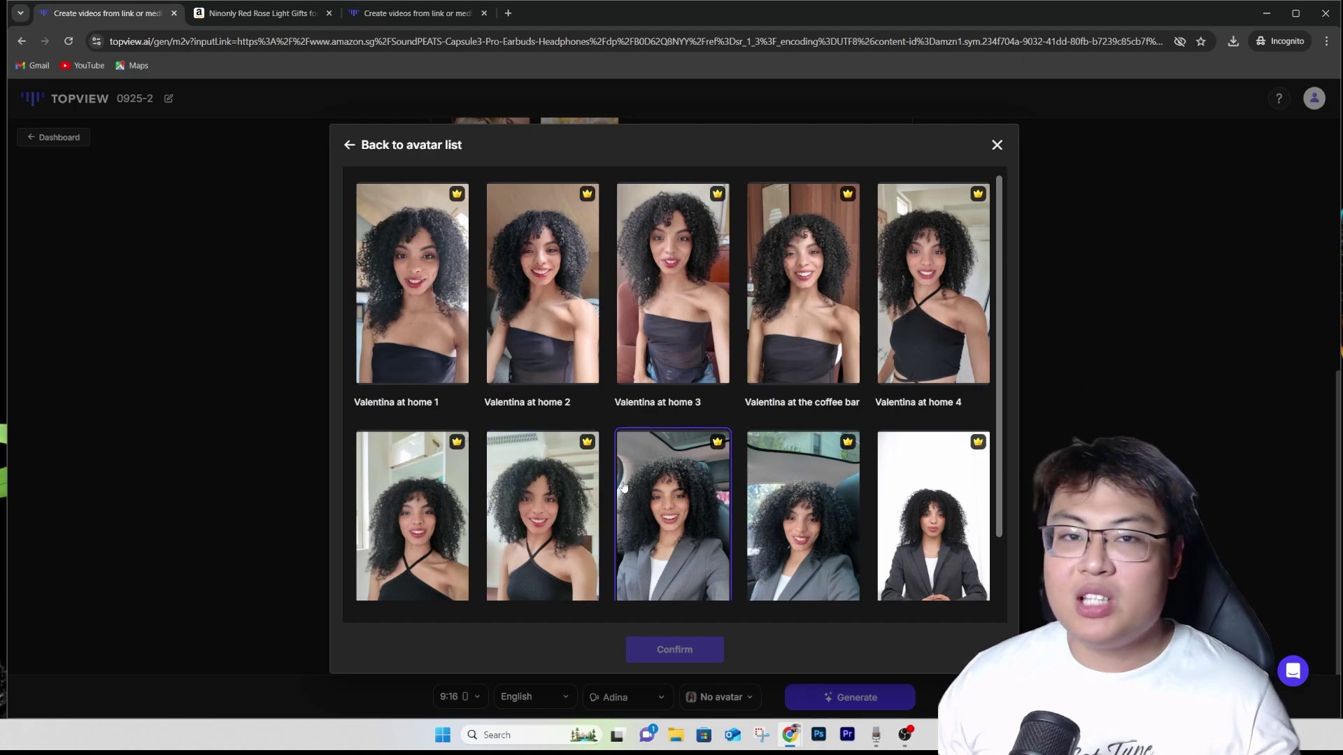
pyautogui.scroll(-1, 857, 502)
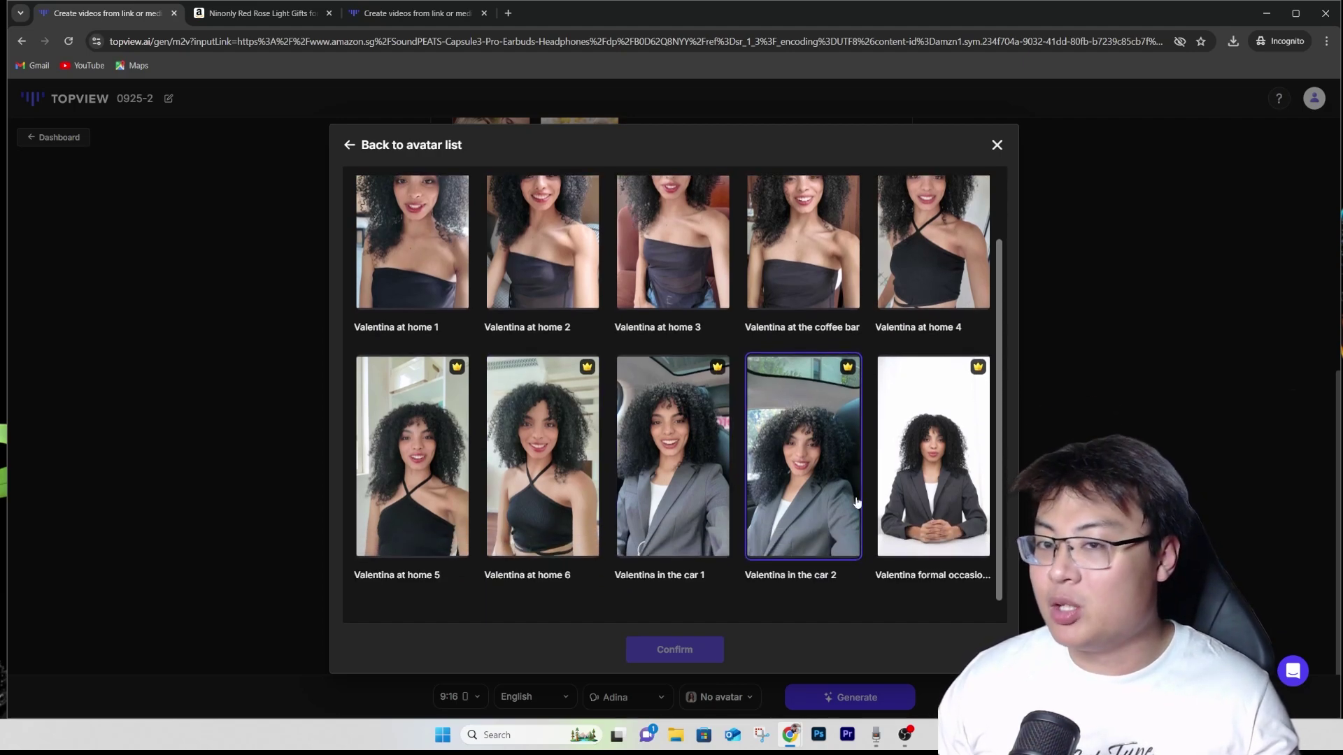
pyautogui.scroll(1, 856, 502)
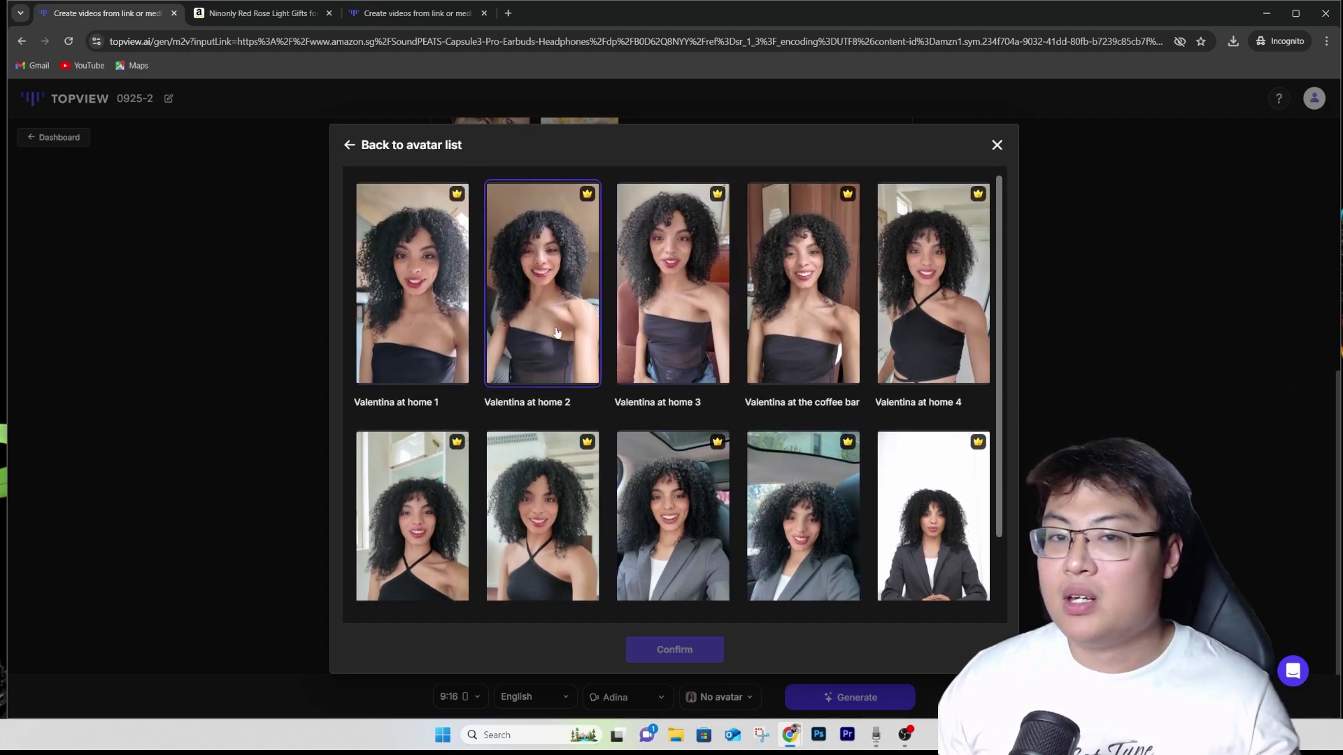
pyautogui.click(412, 294)
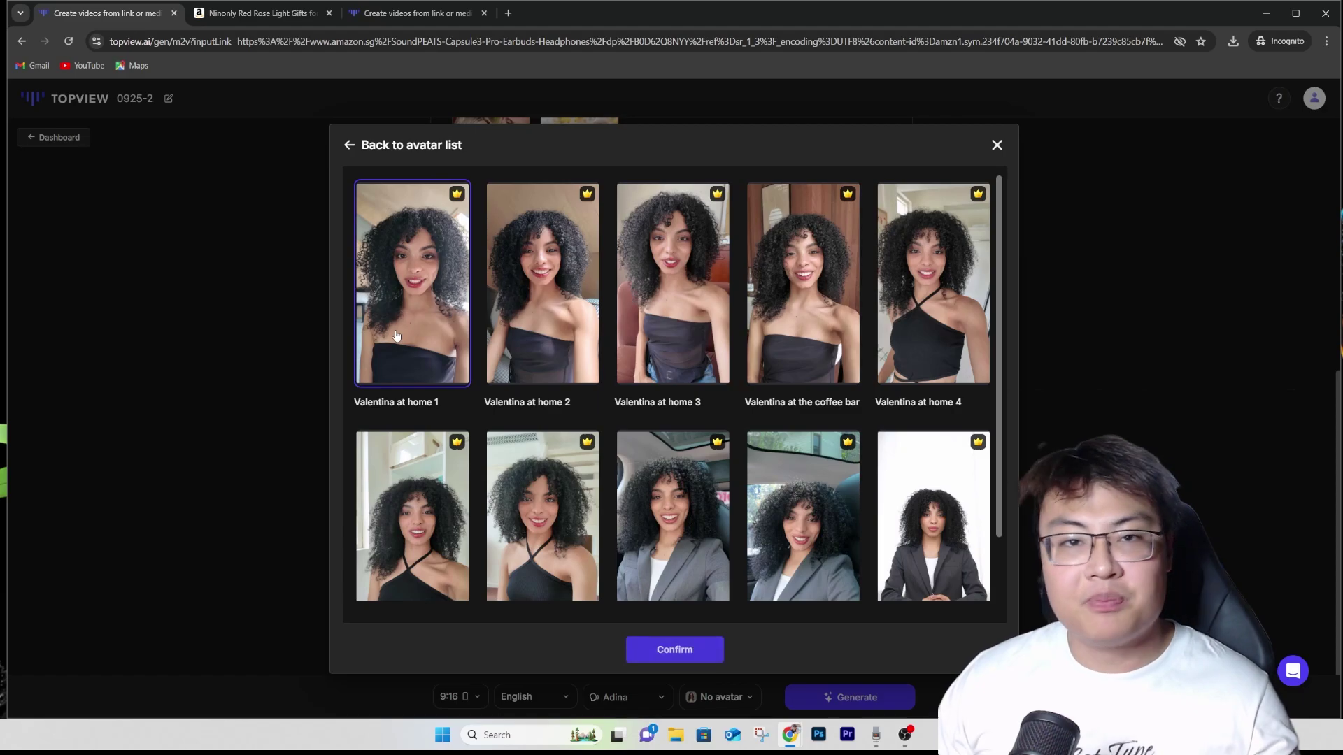
pyautogui.click(681, 650)
pyautogui.scroll(5, 968, 481)
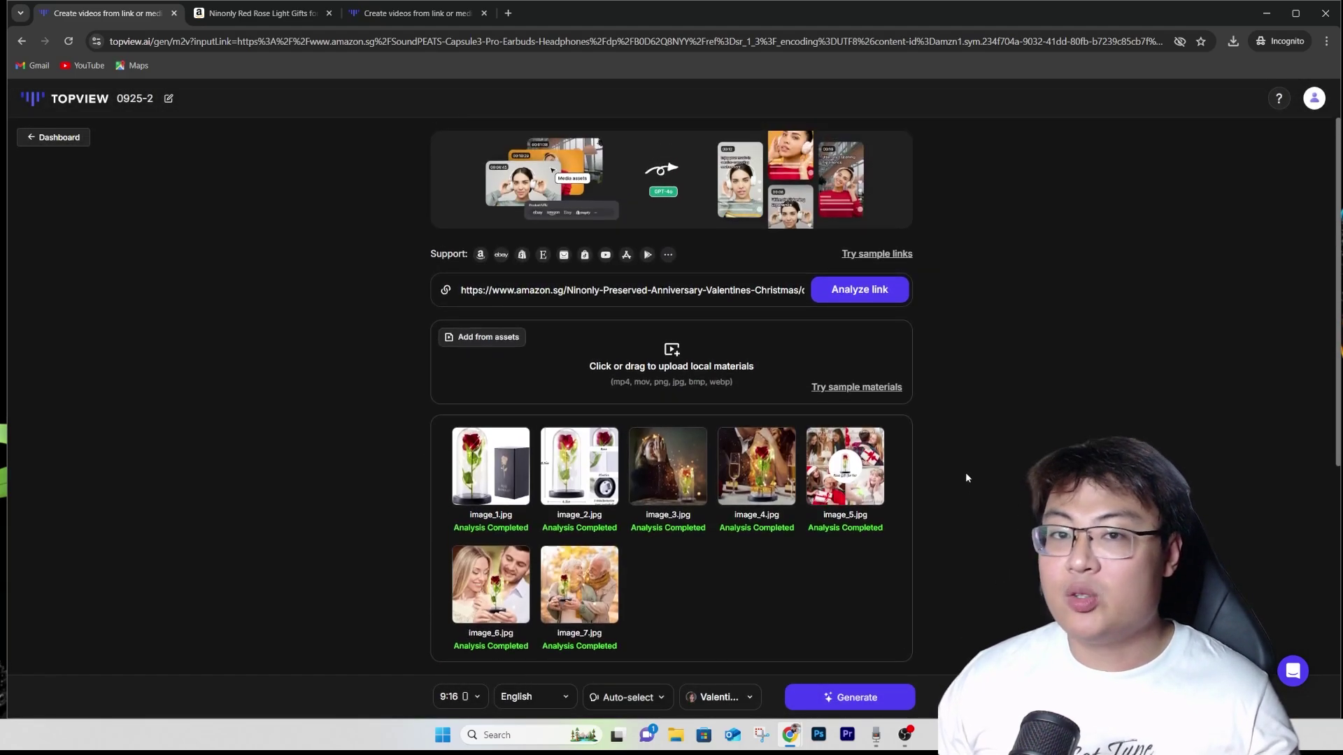
# Generate the rose-lamp scripts and browse sections like '#1 Rhetorical questions with catchy selling points'
pyautogui.click(864, 698)
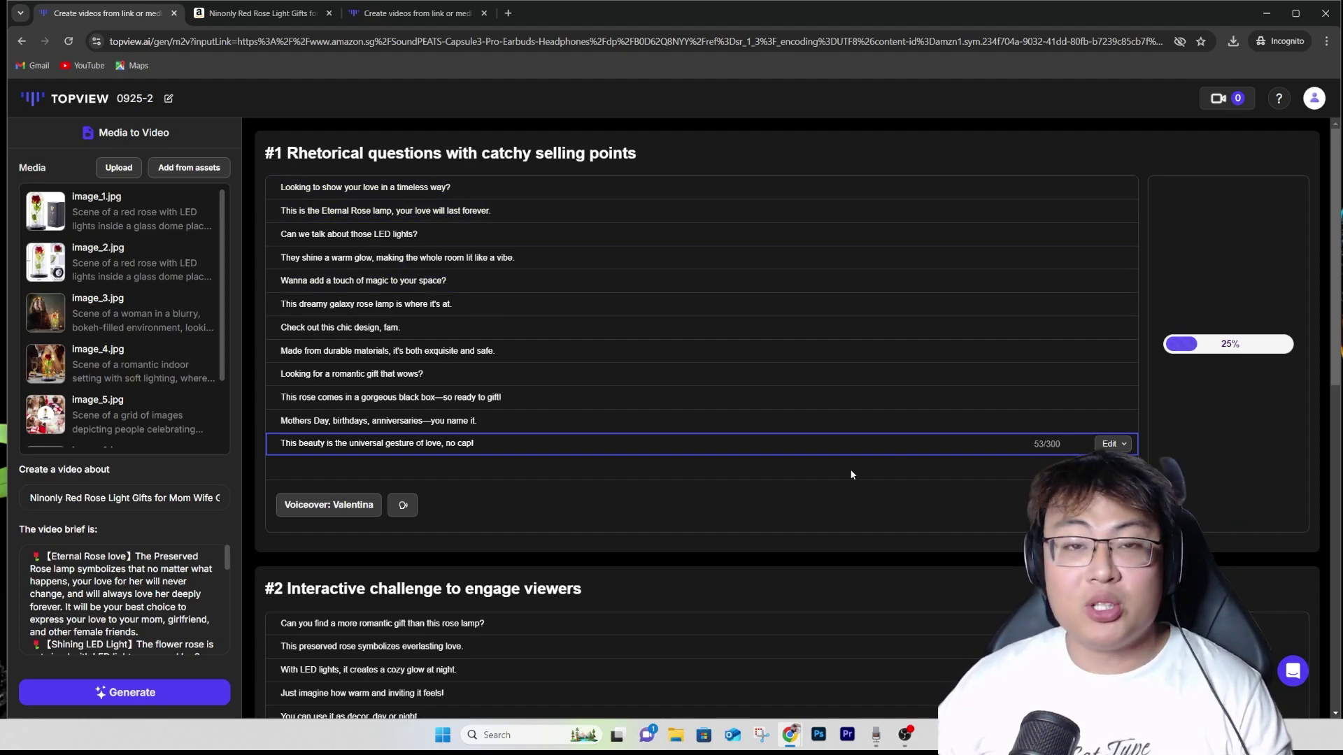
pyautogui.scroll(-5, 743, 389)
pyautogui.scroll(5, 480, 380)
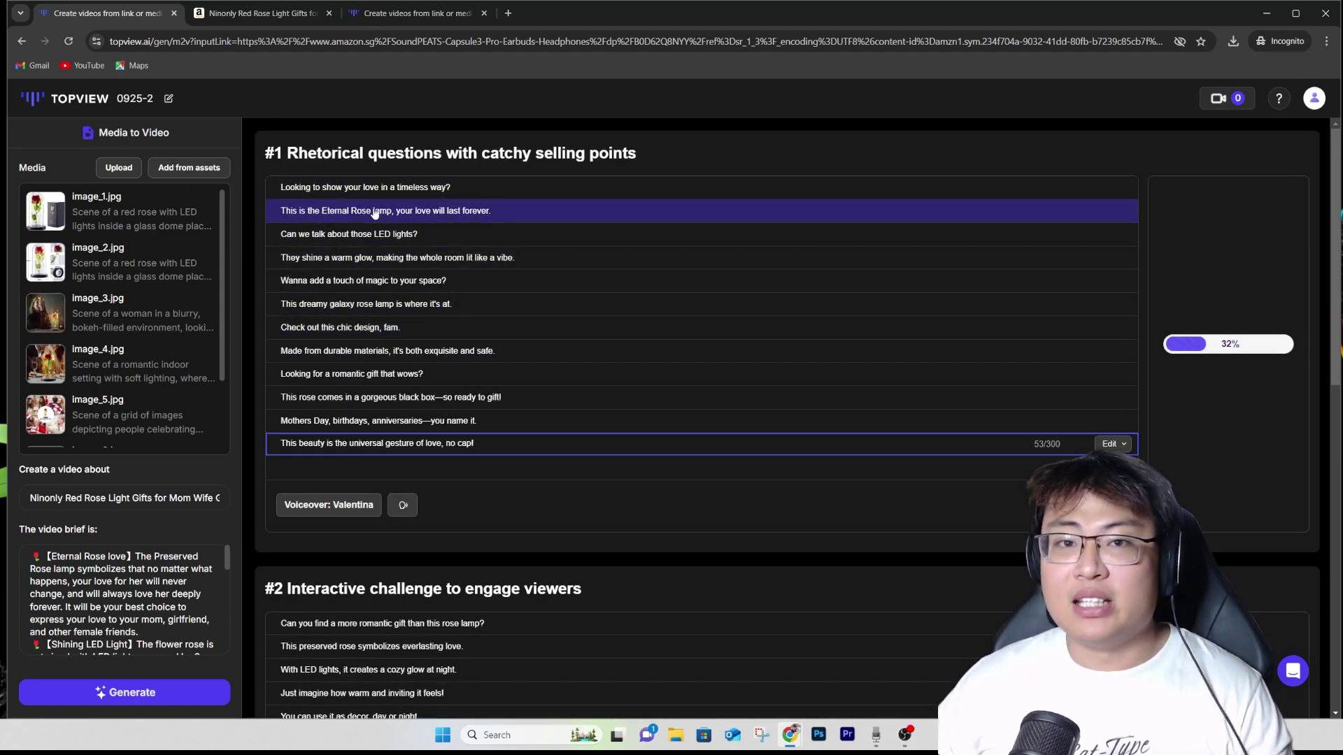
pyautogui.scroll(-8, 434, 357)
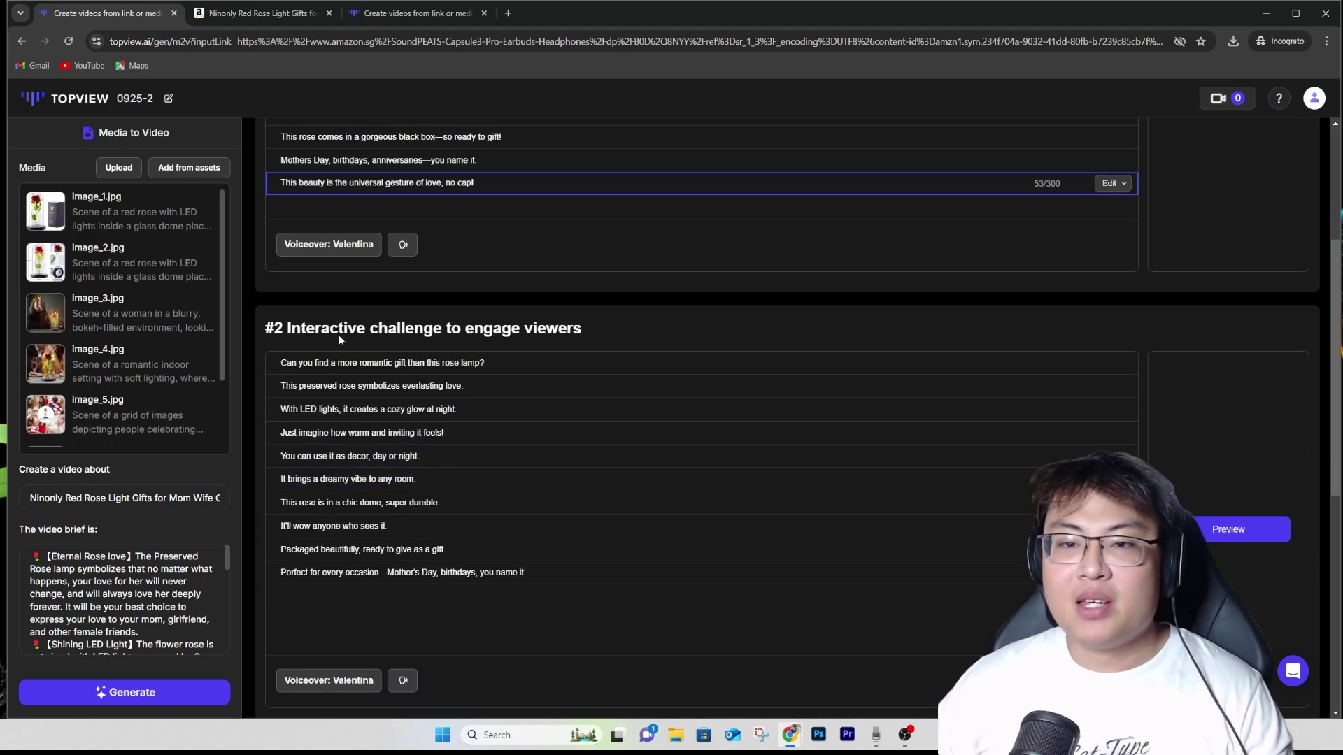
pyautogui.scroll(8, 376, 510)
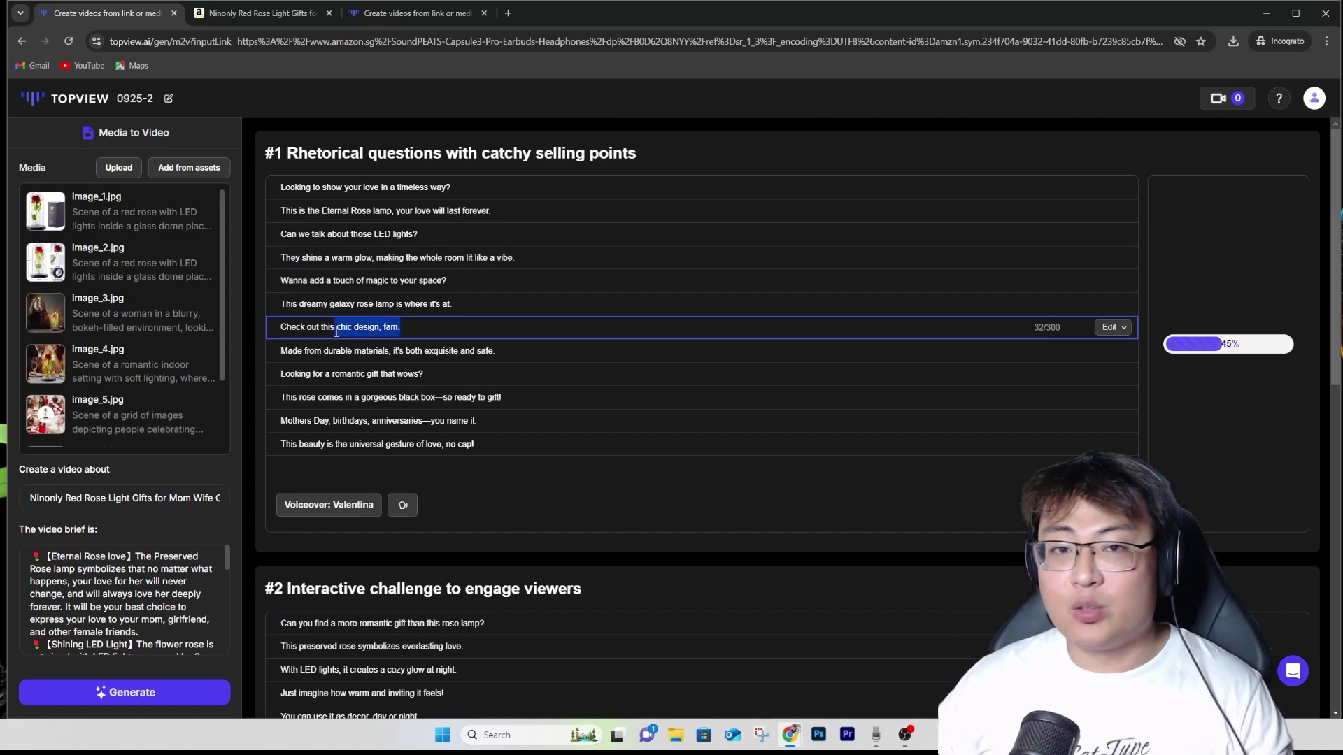
# View and dismiss the row options for the 'Check out this chic design' line
pyautogui.click(1112, 327)
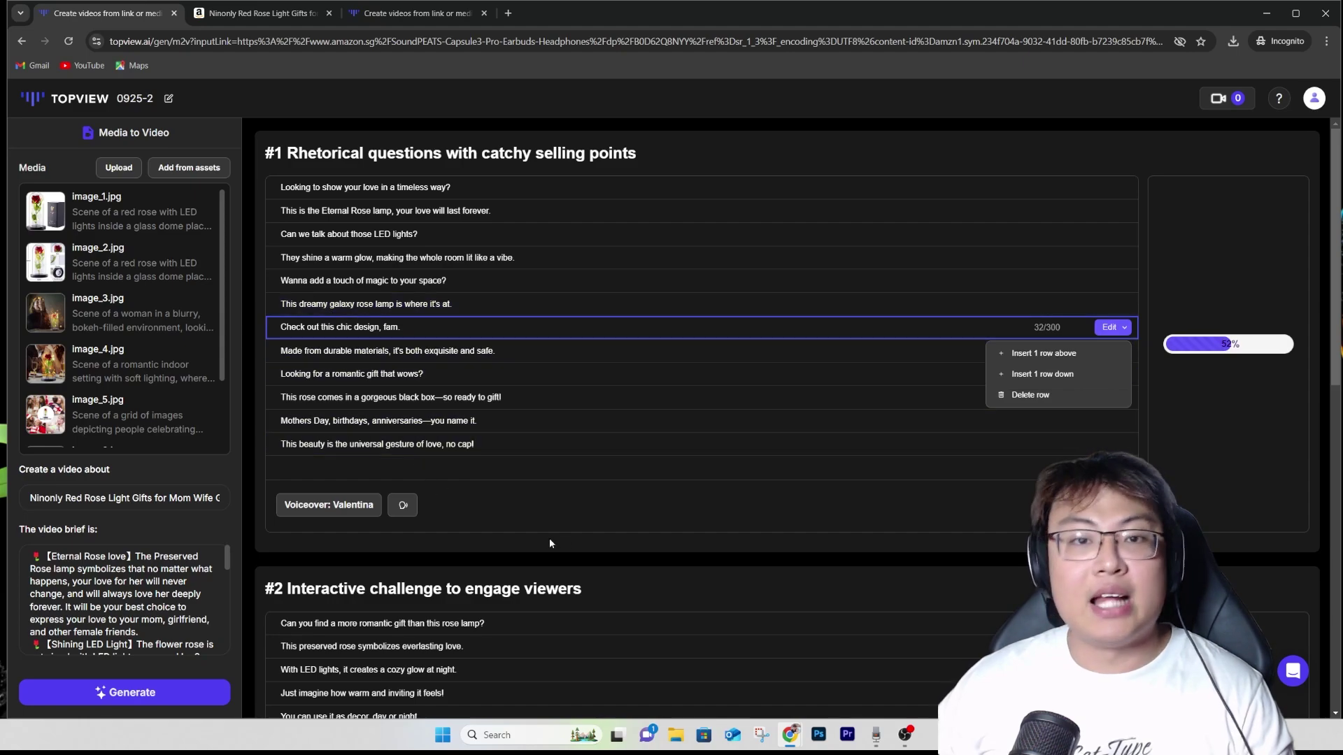
pyautogui.click(575, 542)
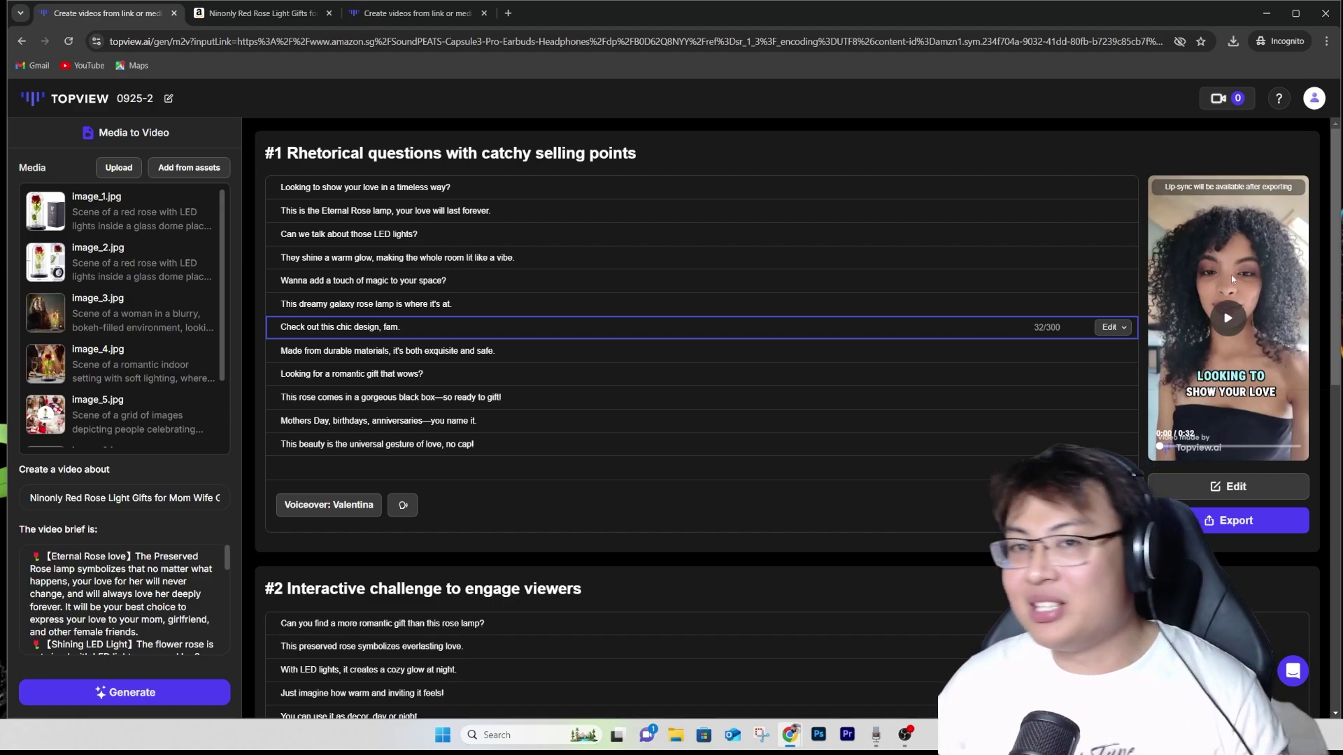
# Shift the browser window left and play the 0:32 script #1 preview
pyautogui.moveTo(1094, 21); pyautogui.dragTo(478, 24)
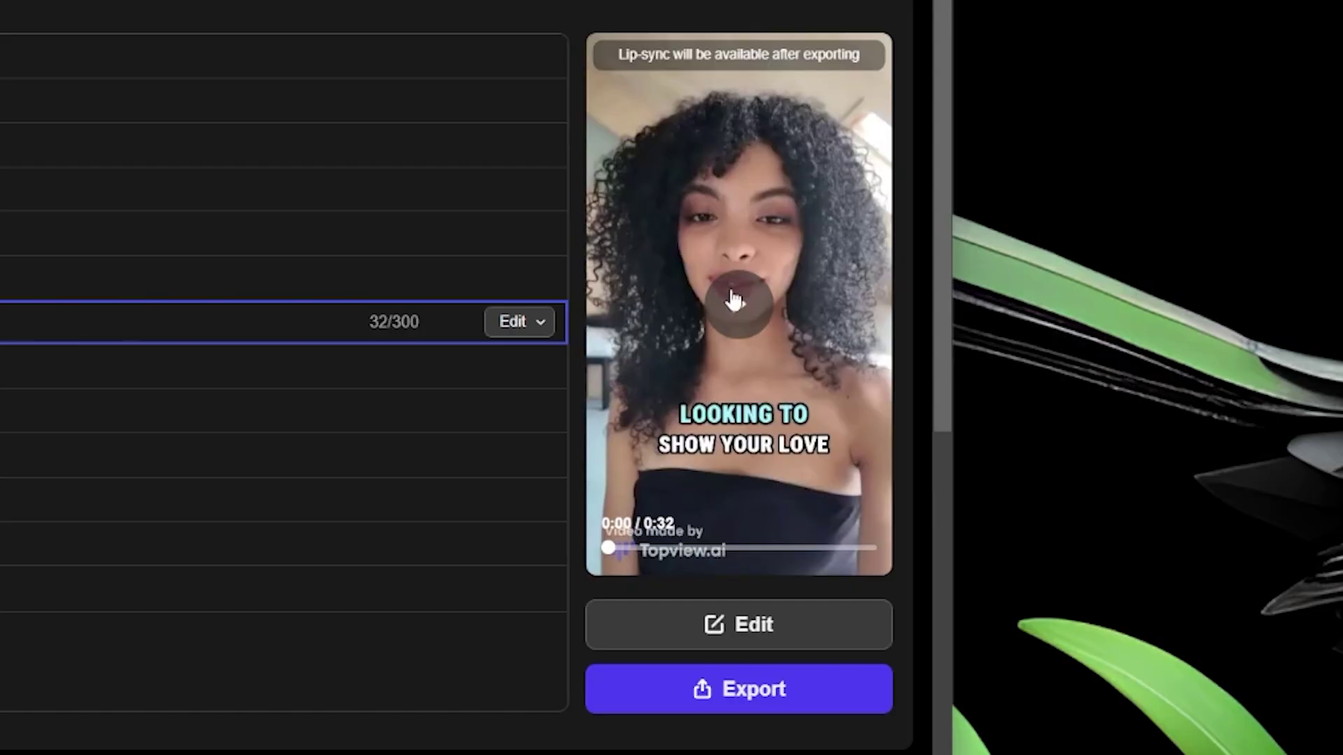
pyautogui.click(733, 301)
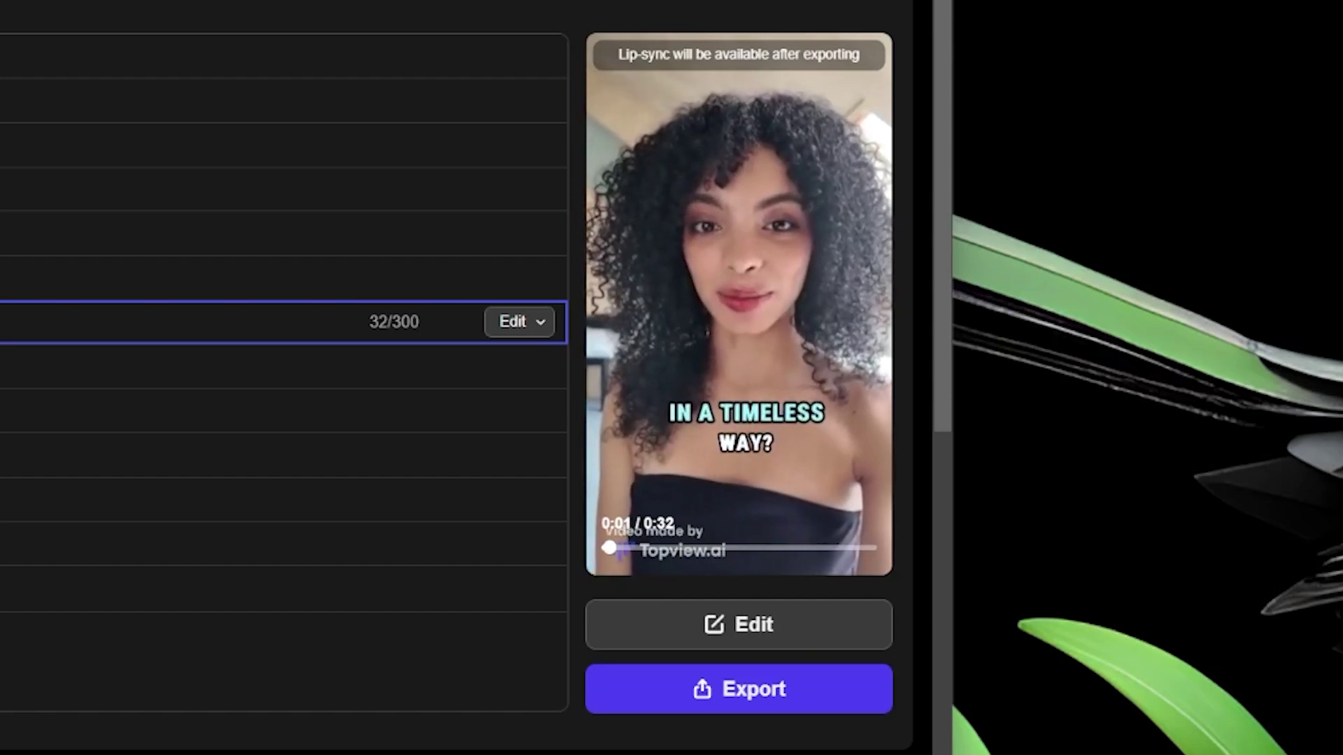